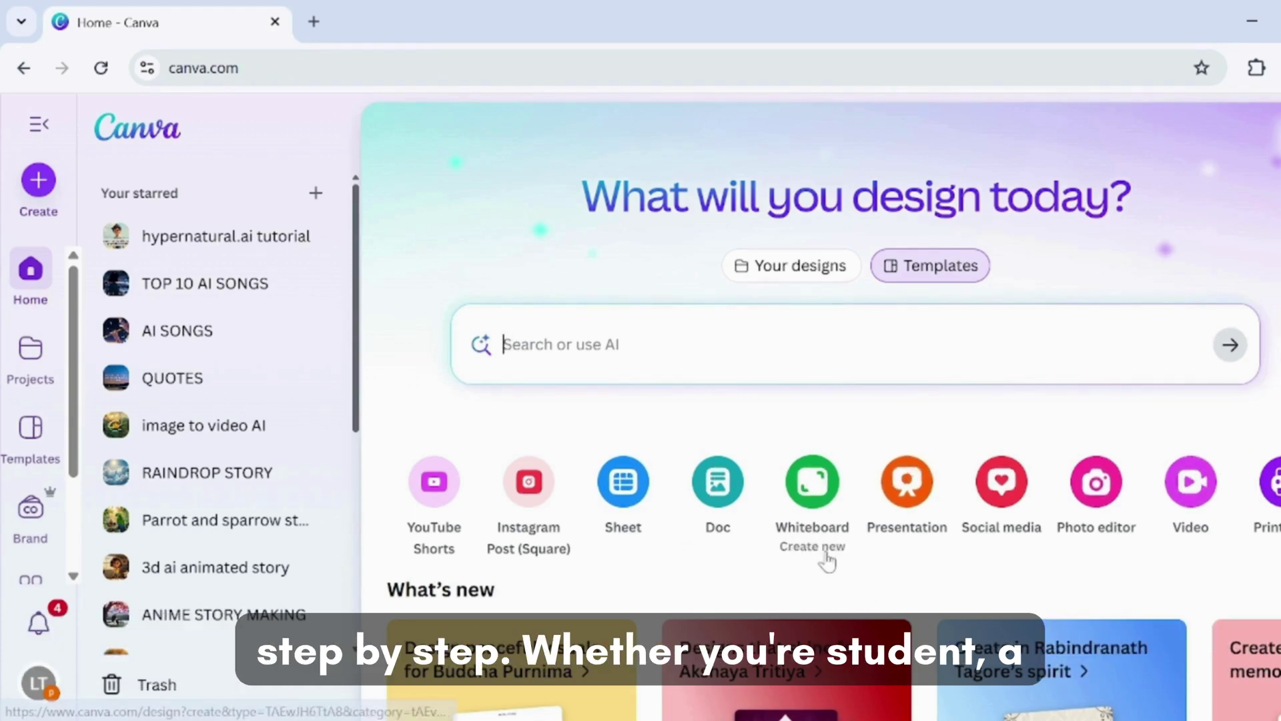
Create a custom-size design measuring 8.5 × 11 with units set to inches.
scroll(644, 595, down, 3)
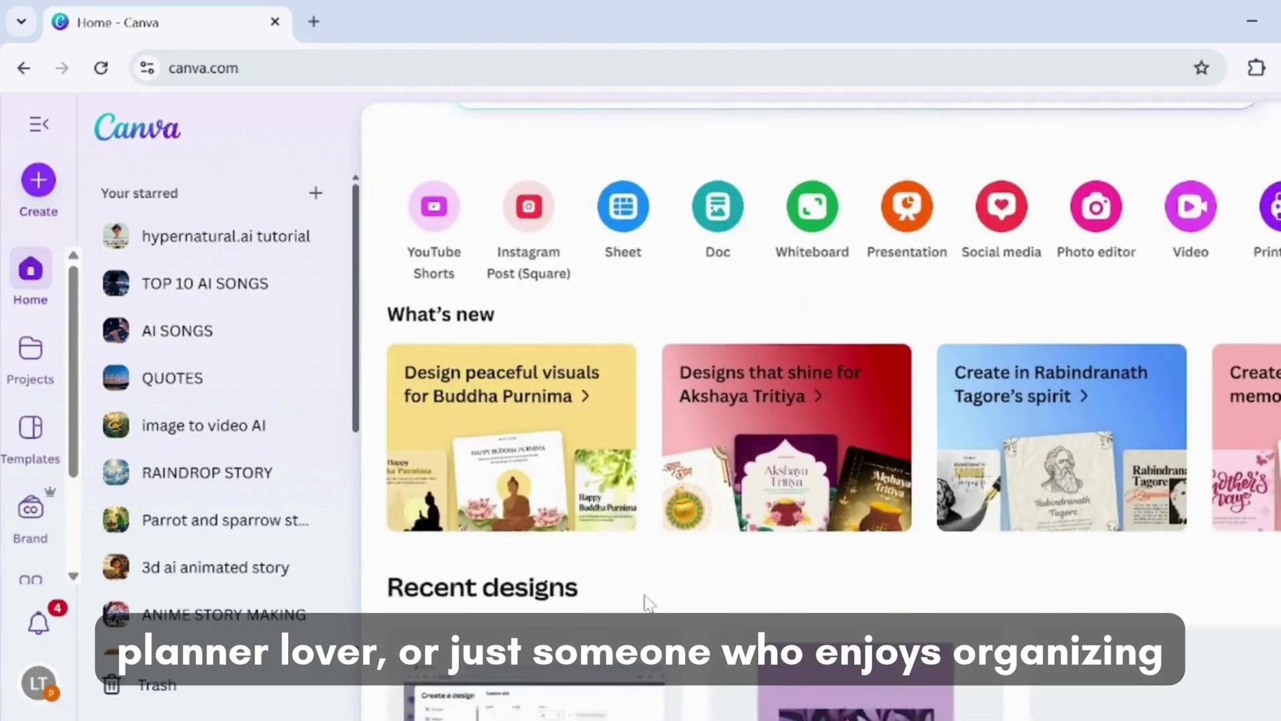
scroll(645, 595, up, 3)
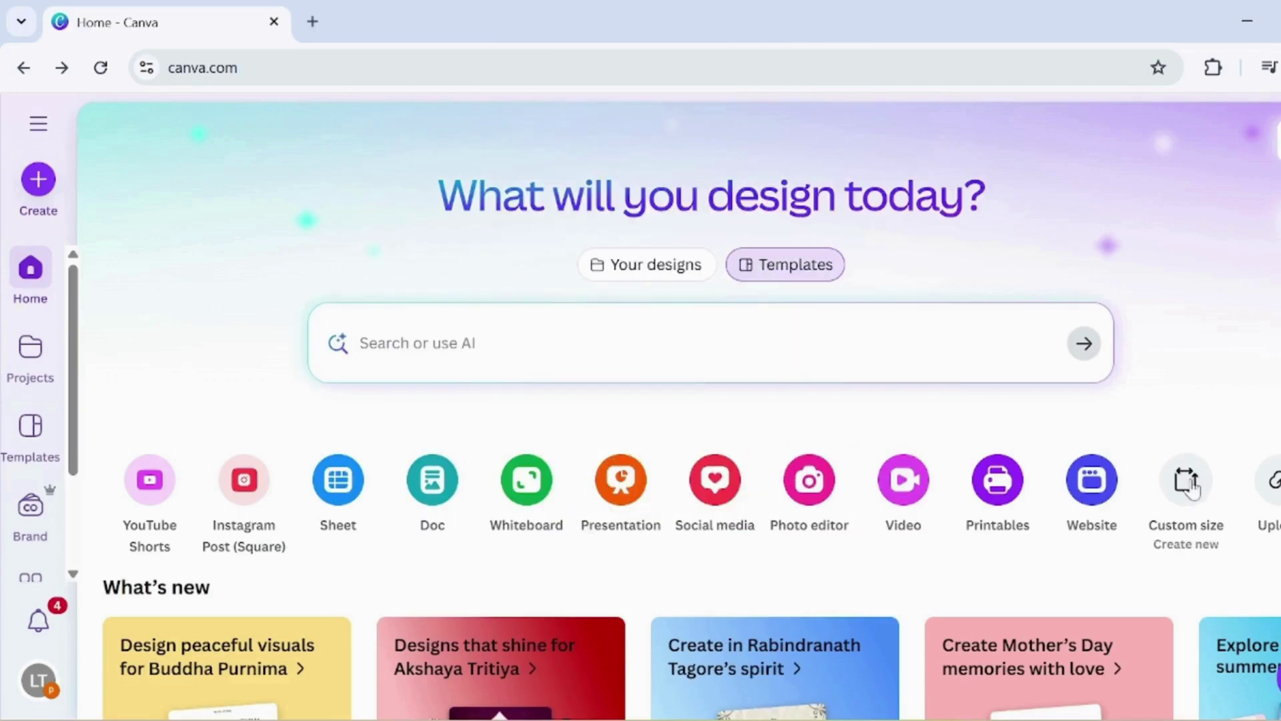
click(1185, 478)
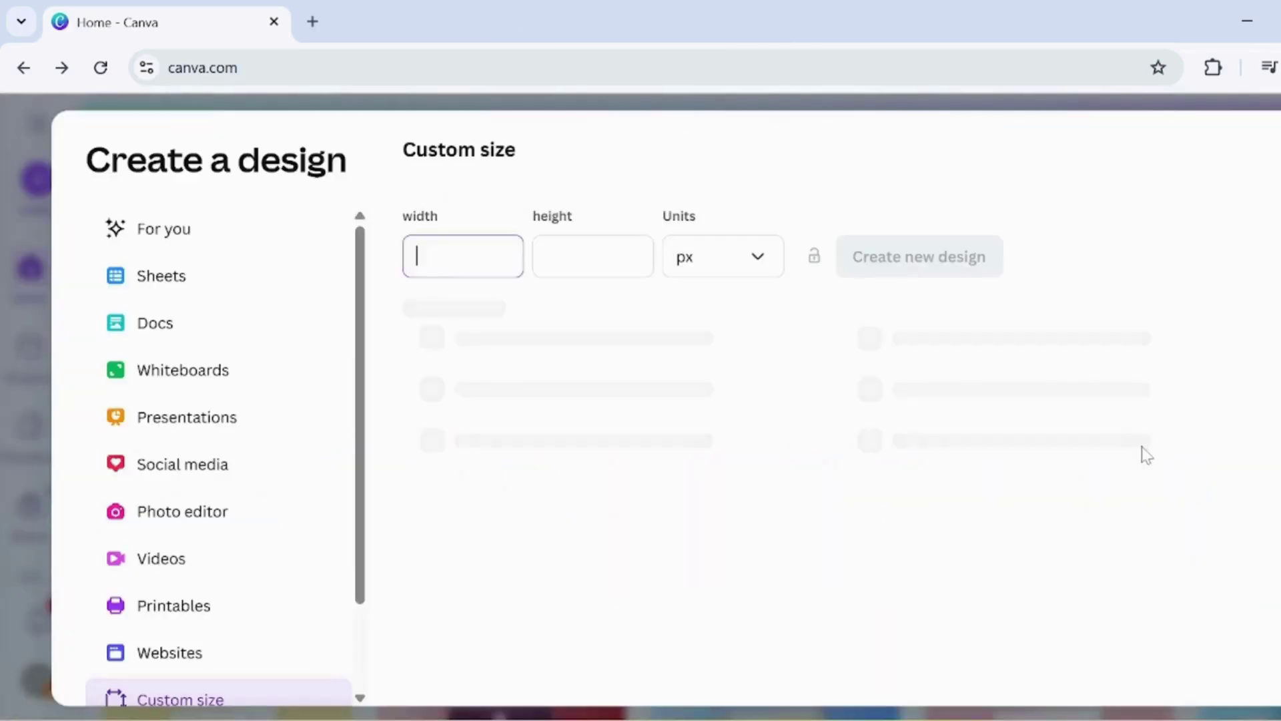
click(760, 275)
click(726, 363)
text(8.5)
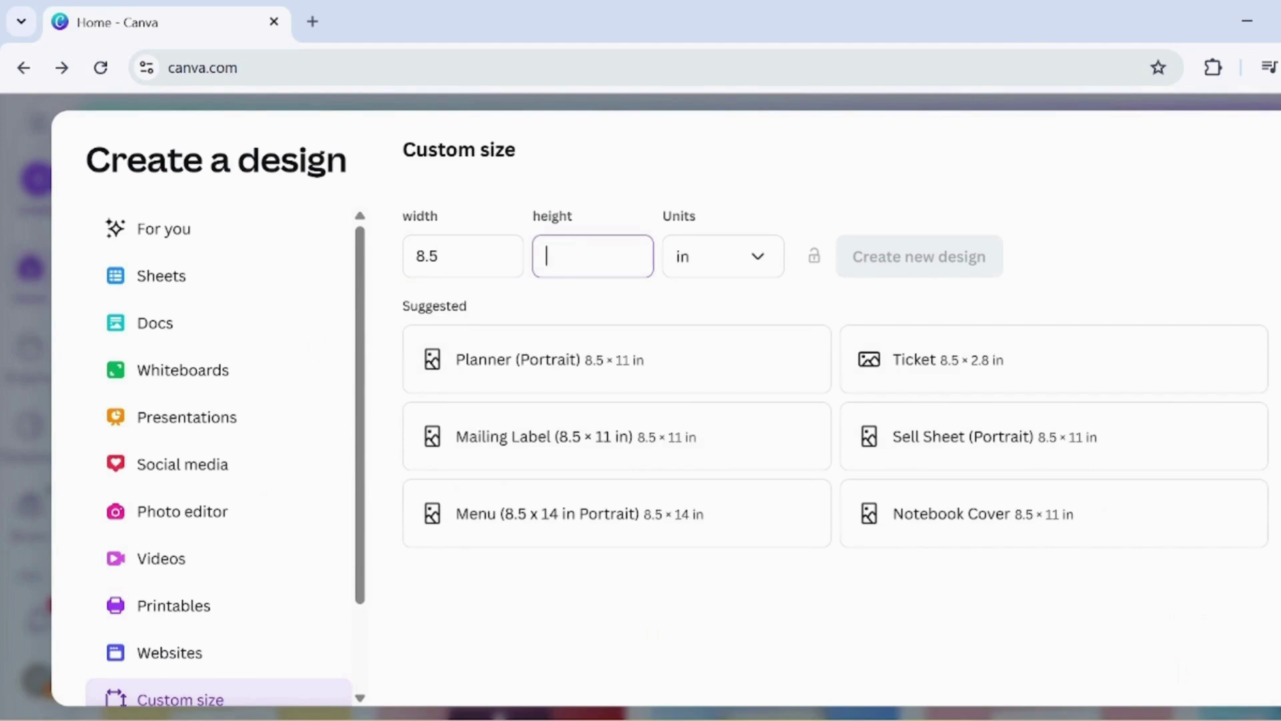
click(911, 259)
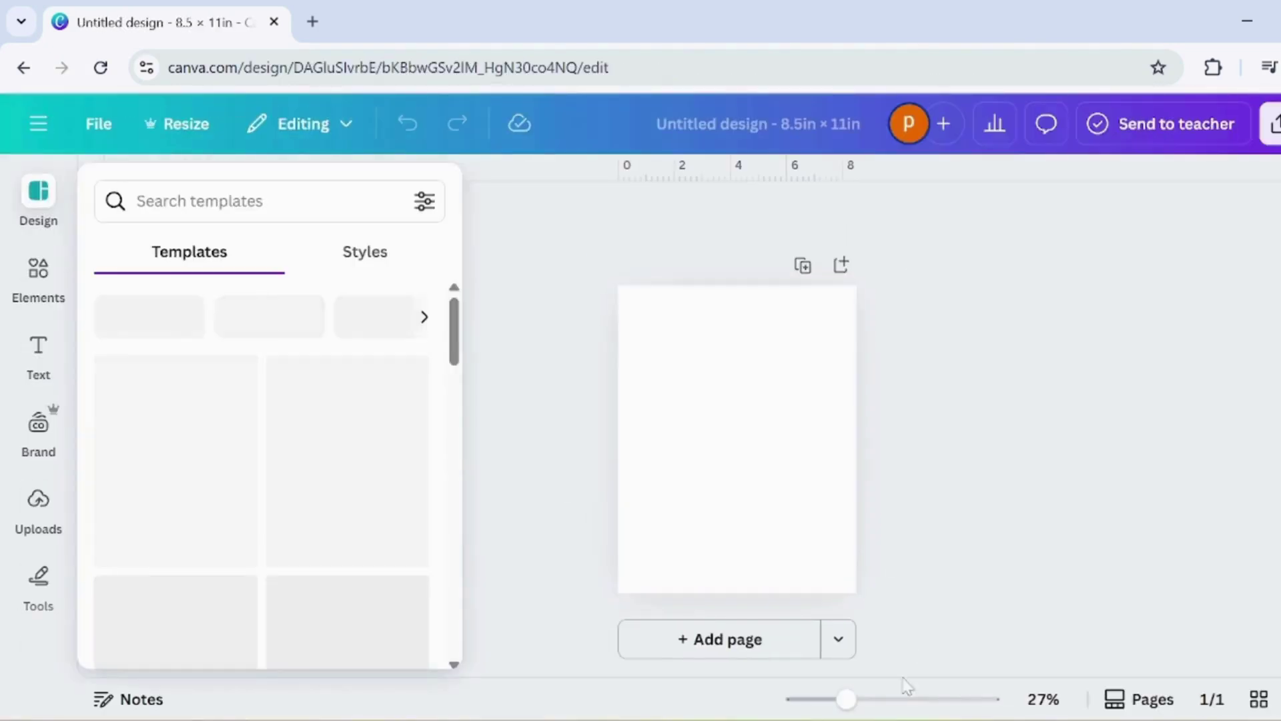
Search Elements for 'background pattern' and filter the results to Graphics.
drag(846, 699, 861, 699)
click(46, 301)
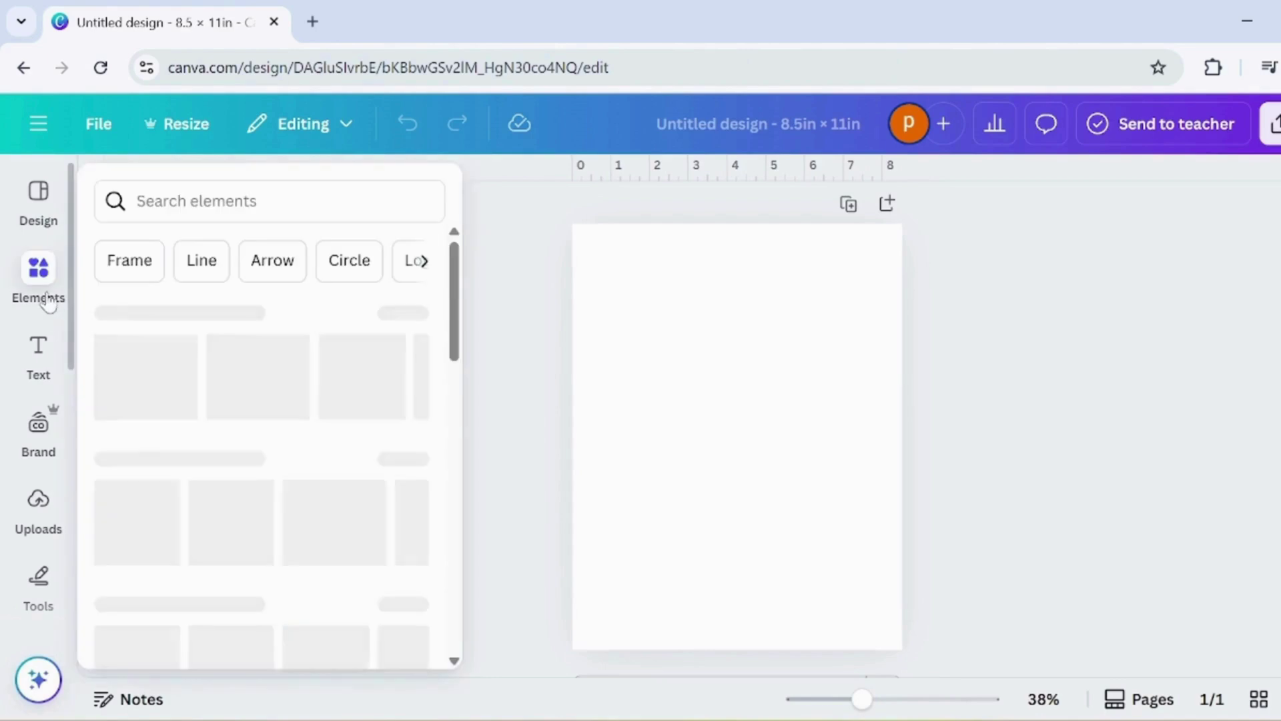
click(138, 192)
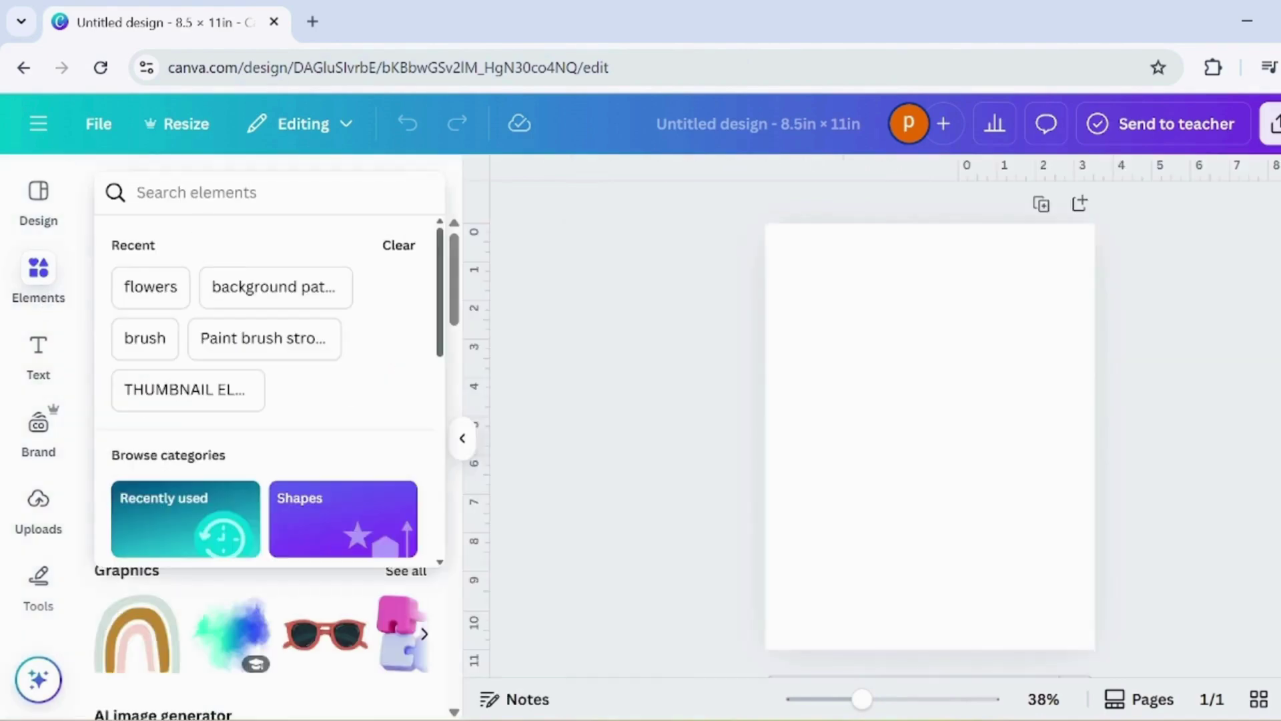
text(backgo)
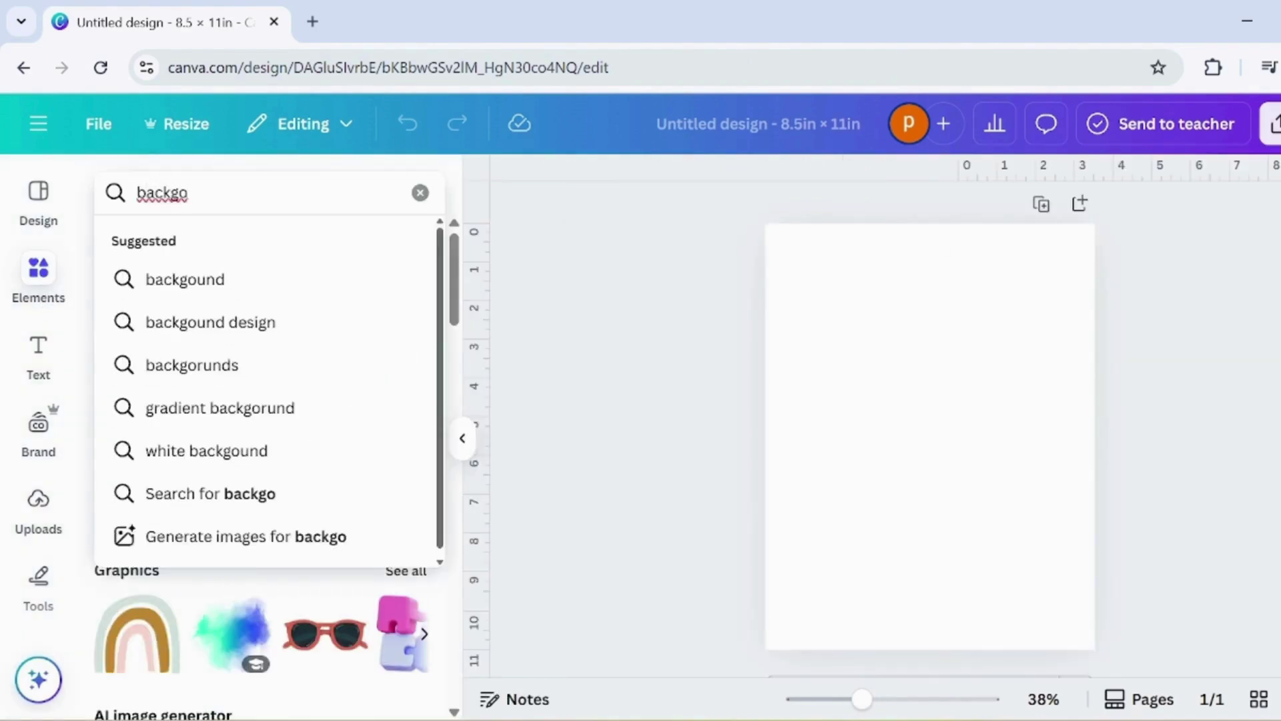
key(BackSpace)
text(round)
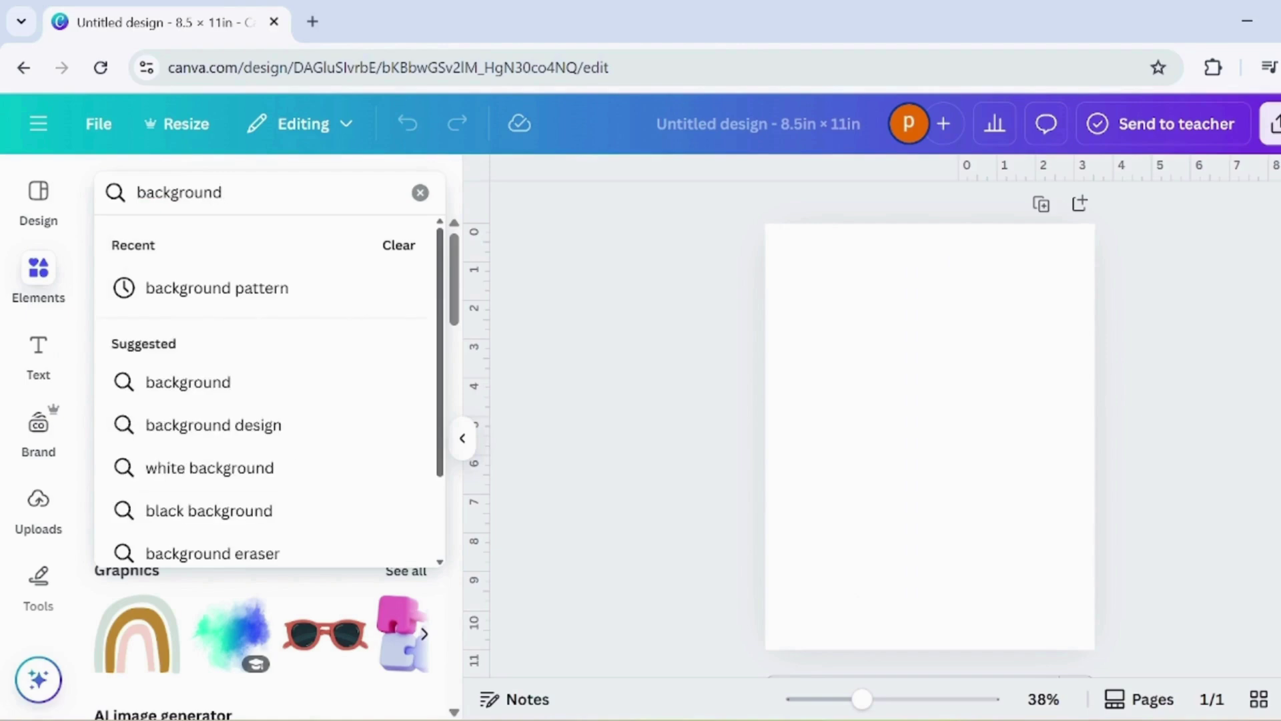
click(223, 285)
click(189, 252)
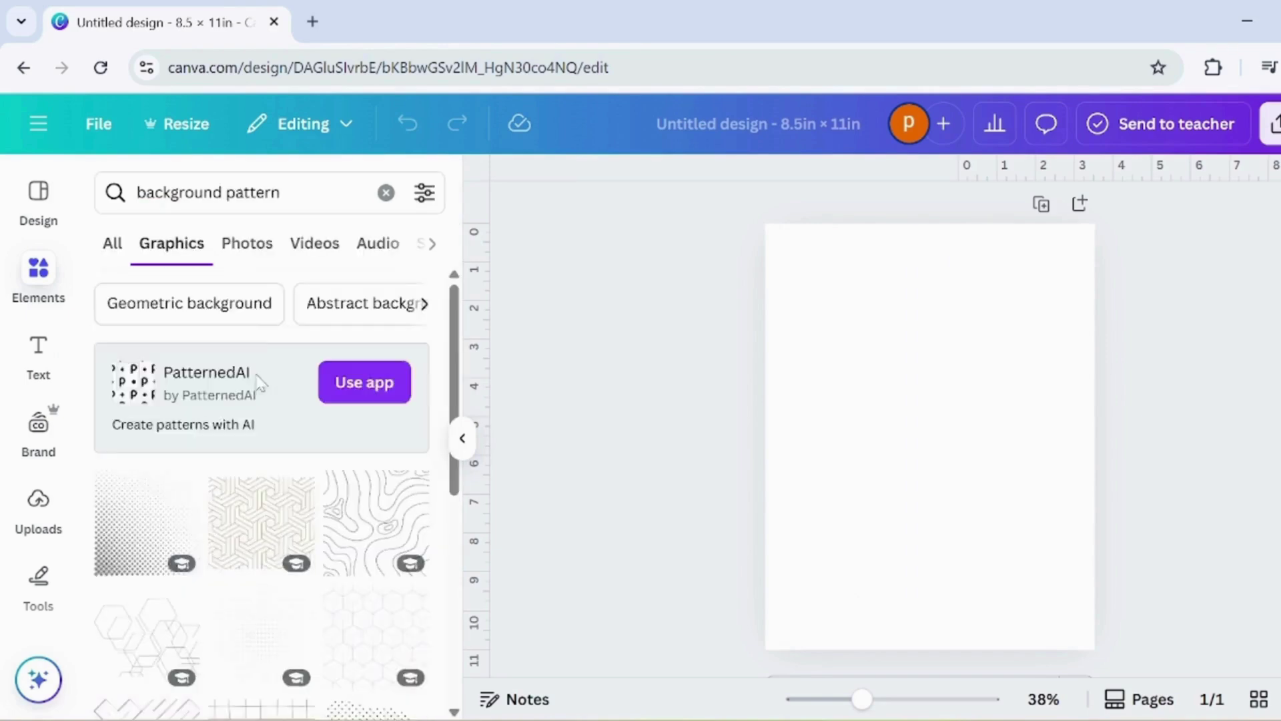
Browse the patterns and show more graphics like the leafy pattern tile.
scroll(224, 594, down, 10)
scroll(234, 574, down, 5)
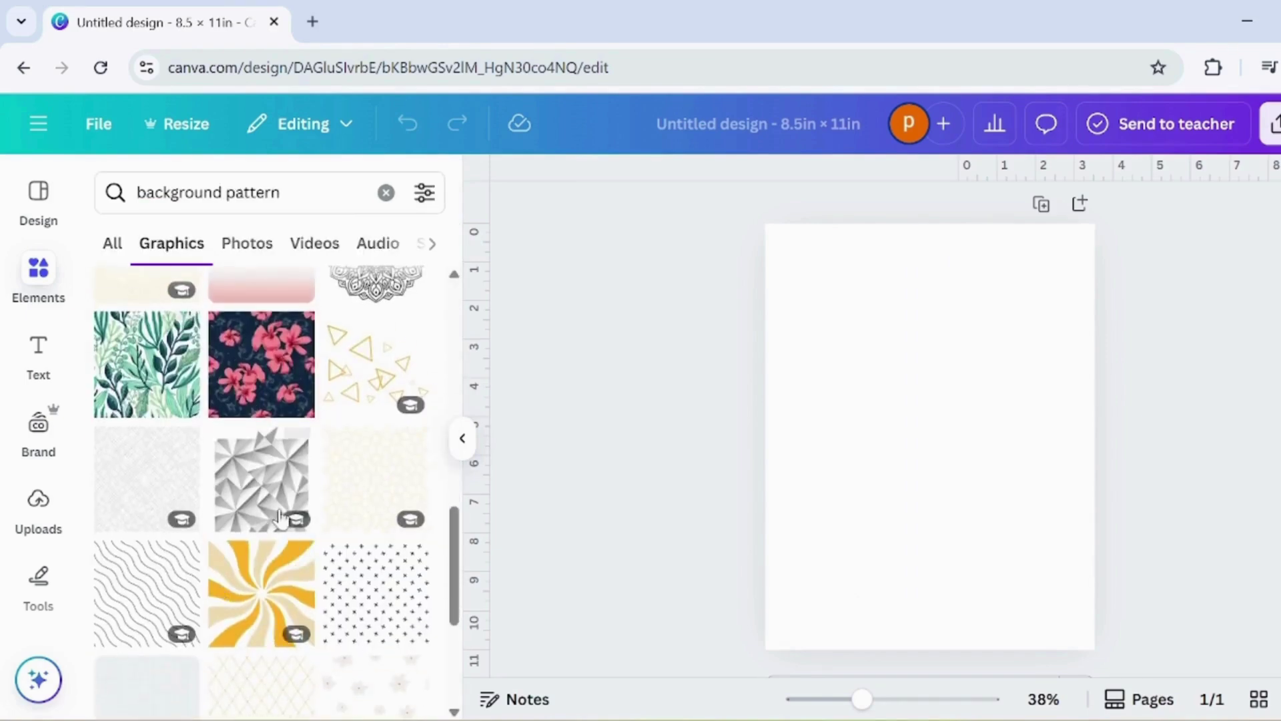
scroll(248, 554, down, 10)
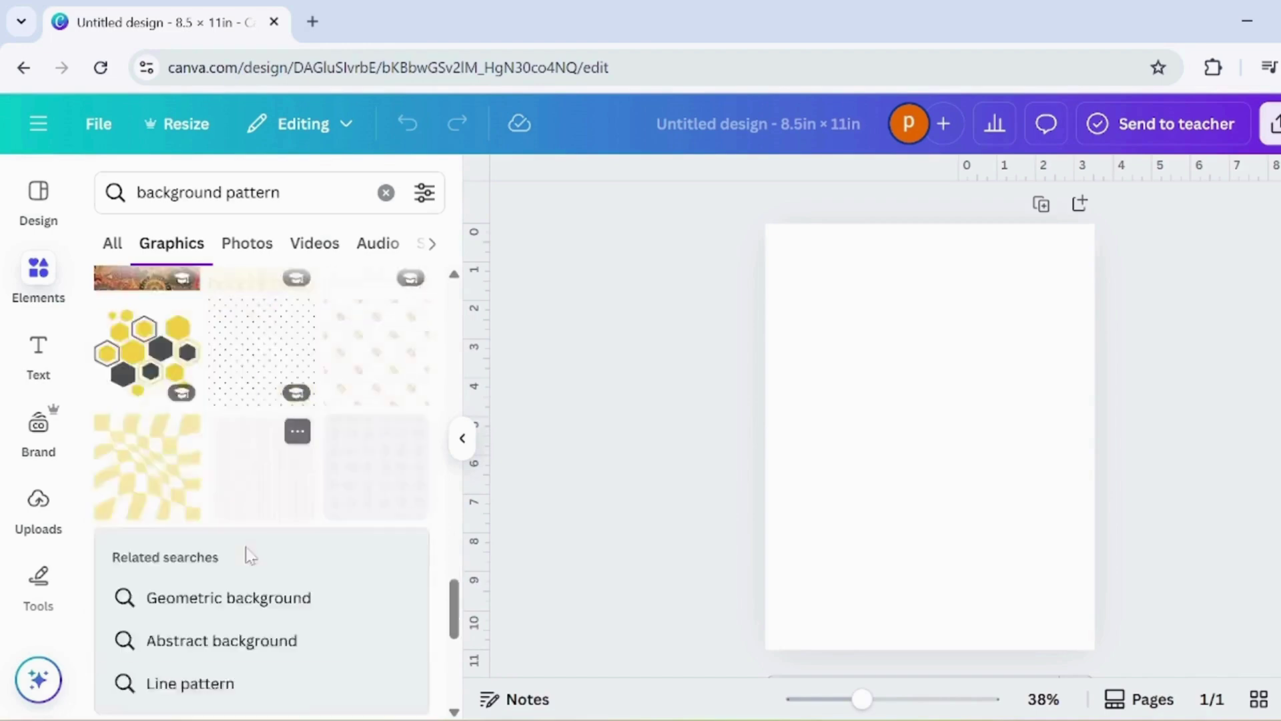
scroll(248, 554, up, 3)
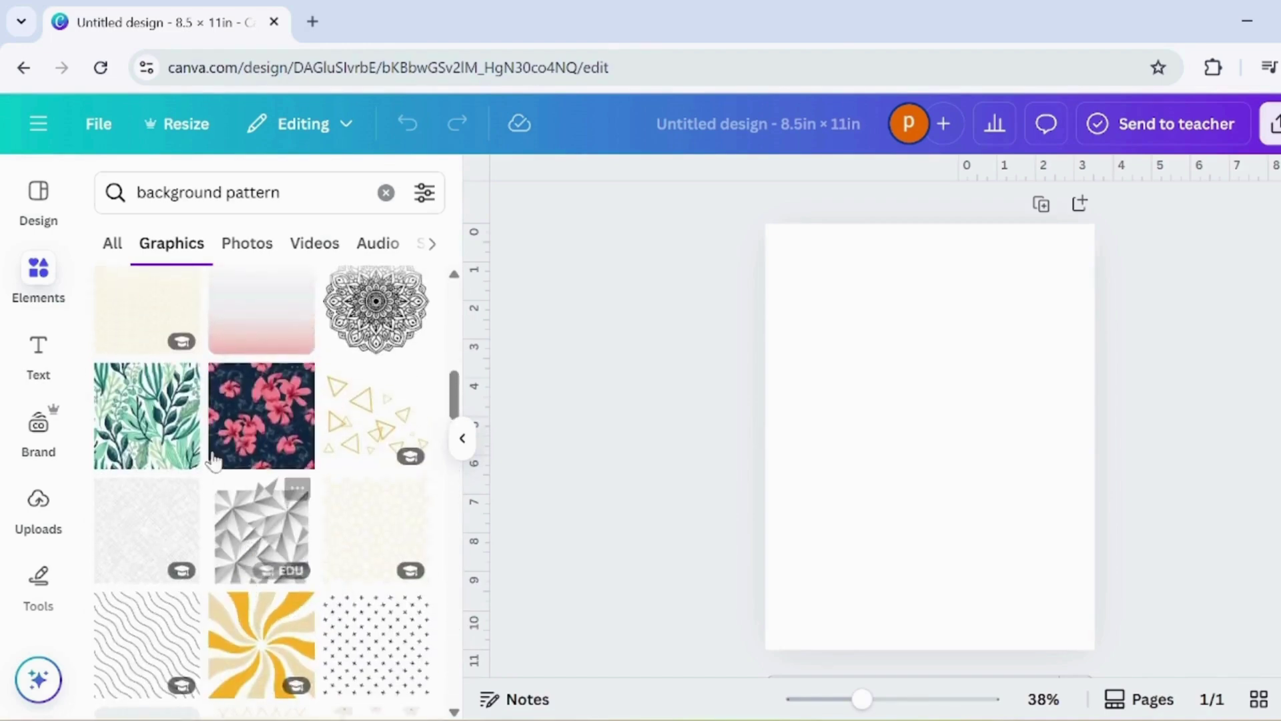
click(189, 376)
click(304, 604)
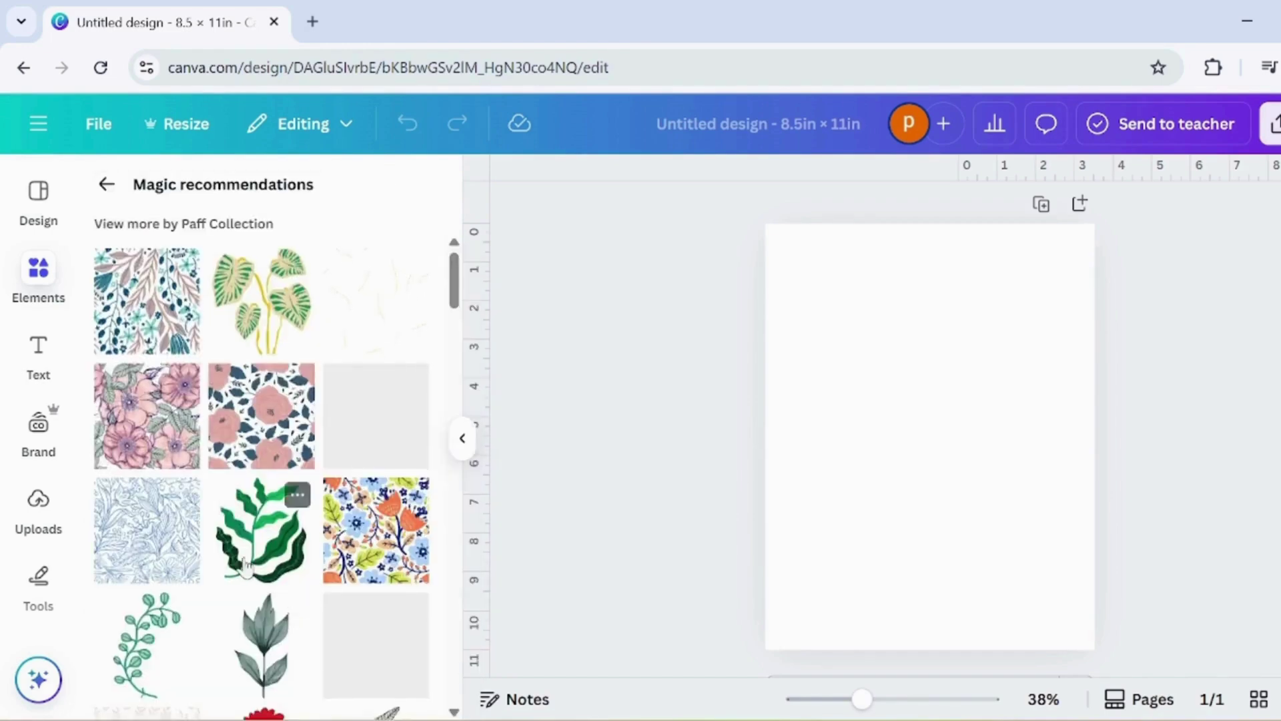
scroll(244, 569, down, 10)
scroll(247, 566, down, 2)
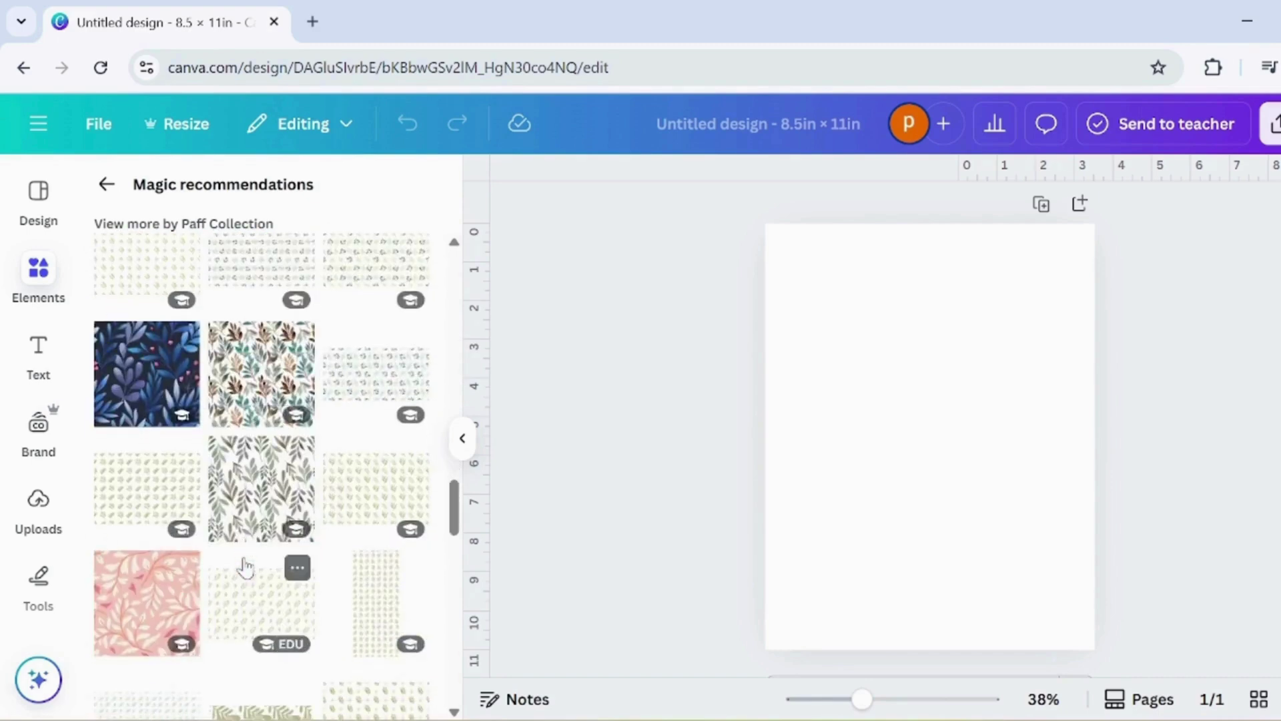
Add the dark blue leaf pattern and stretch it to fill the entire page.
click(149, 371)
drag(918, 444, 890, 361)
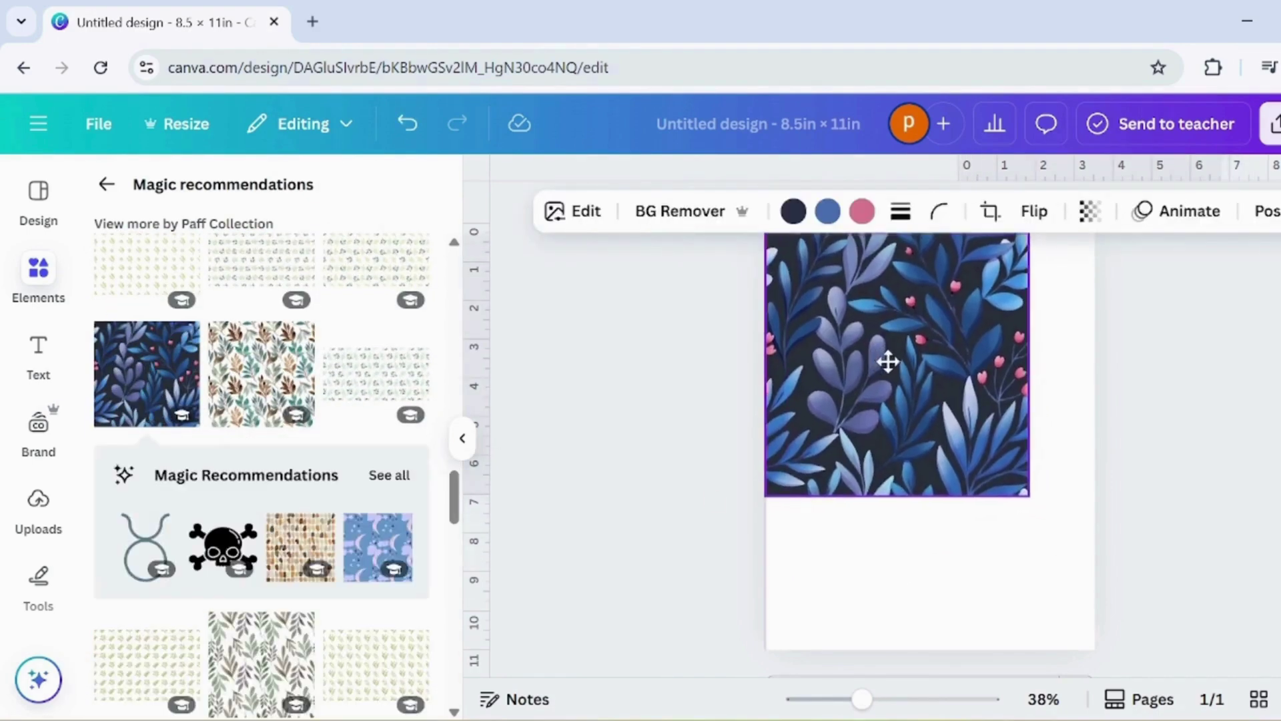
drag(861, 699, 854, 699)
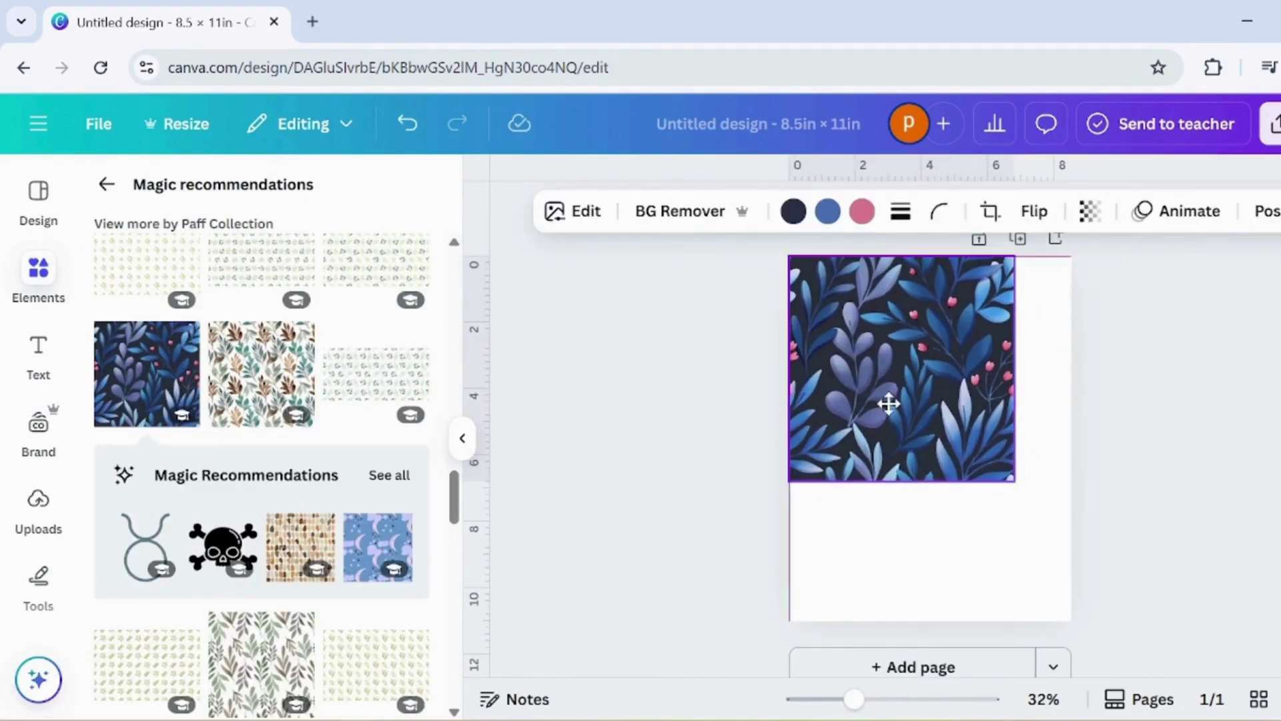
drag(1014, 487, 1071, 538)
drag(930, 536, 917, 627)
click(1101, 592)
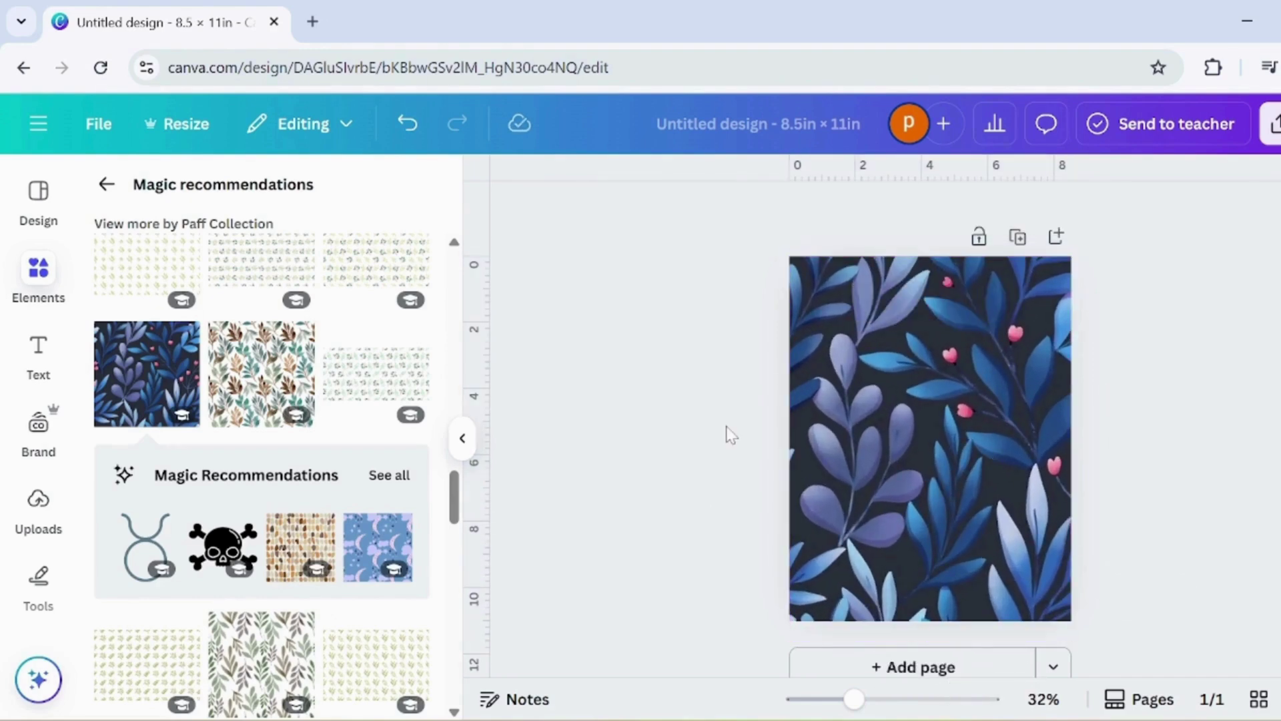
Add a rectangle and position it in the upper centre of the cover.
key(r)
drag(928, 447, 1021, 371)
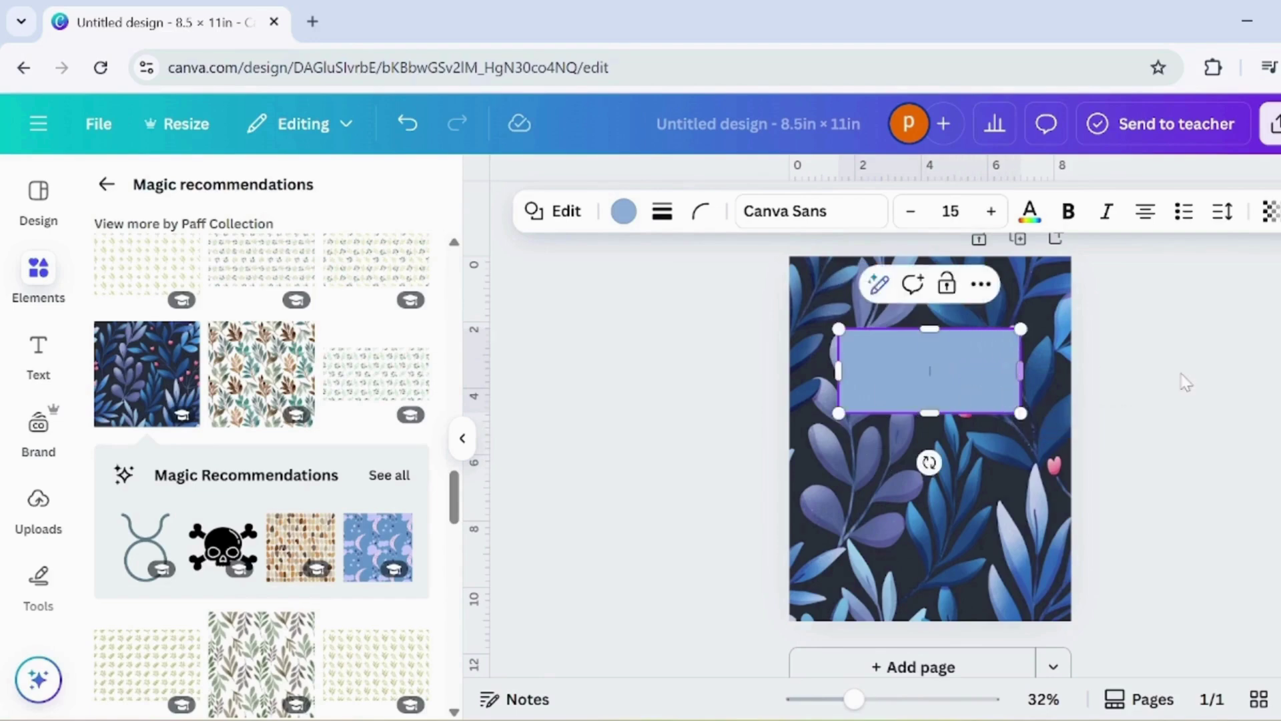
drag(939, 399, 954, 397)
click(1199, 449)
click(947, 380)
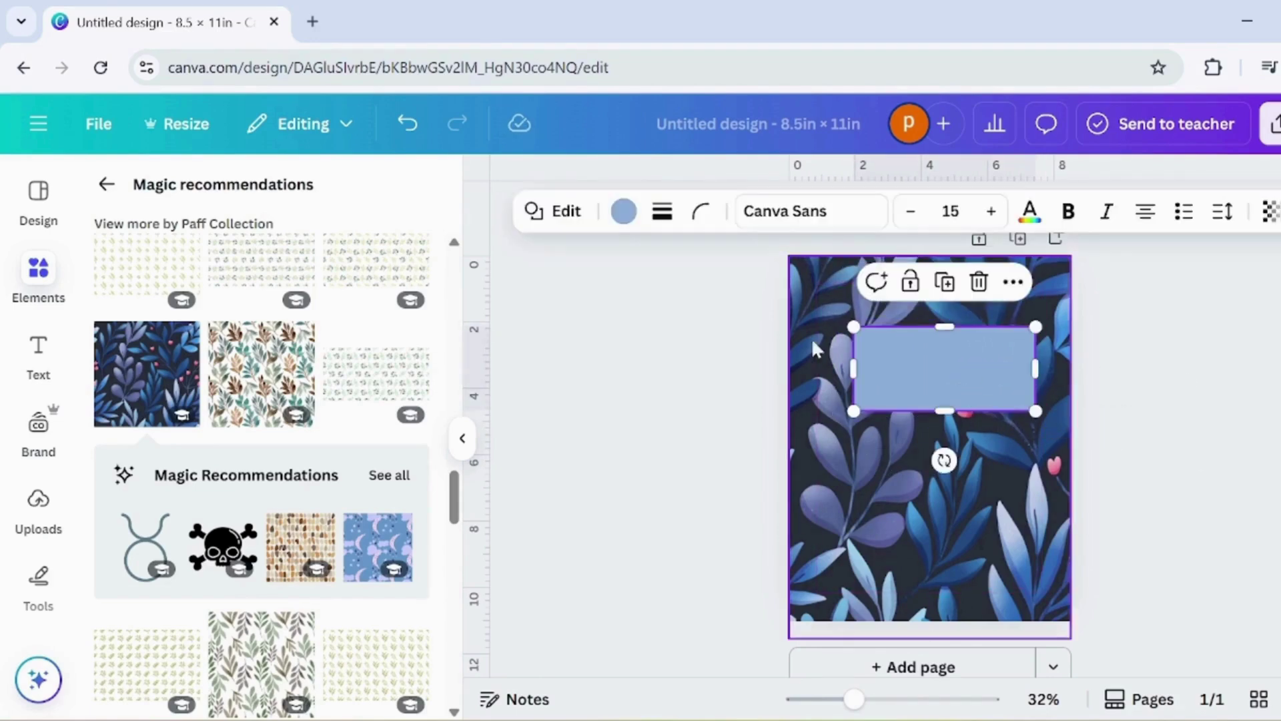
Round the rectangle's corners slightly, to about 14.
click(704, 224)
drag(590, 304, 612, 309)
click(885, 505)
click(901, 377)
click(698, 218)
click(653, 385)
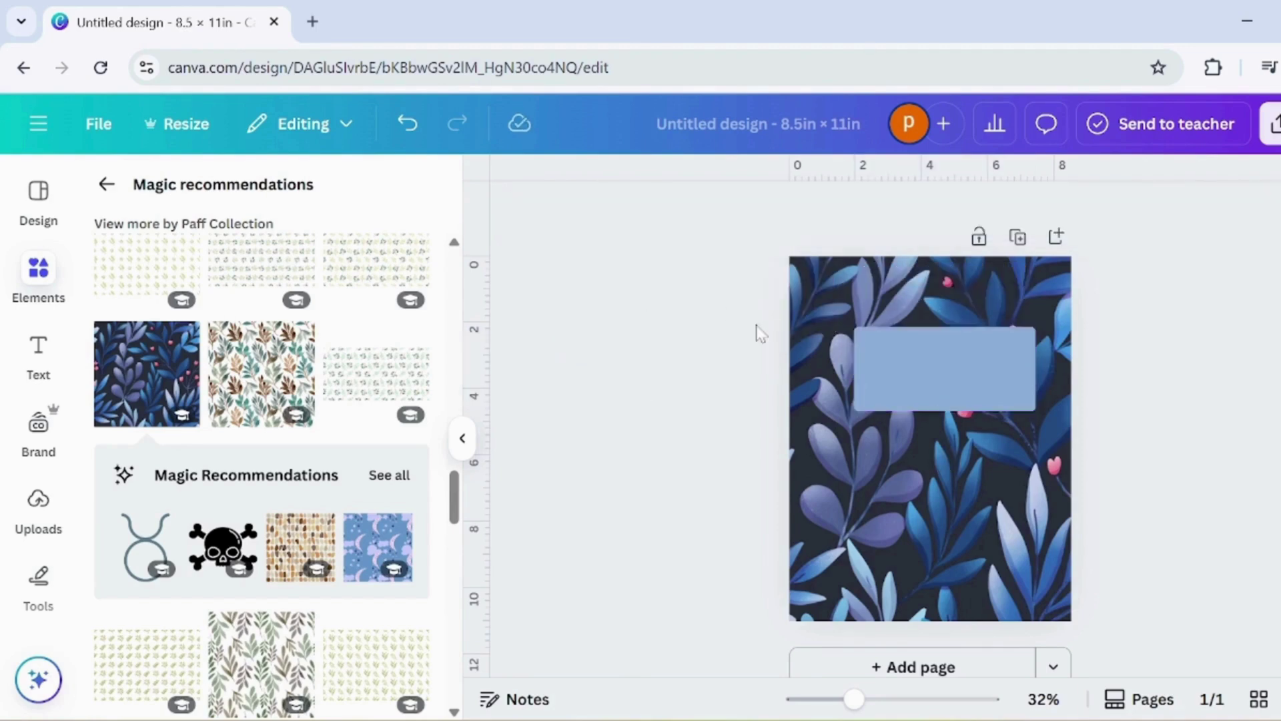
Give the rectangle a solid black border with weight 5.
click(884, 357)
click(662, 211)
click(602, 275)
drag(530, 349, 533, 355)
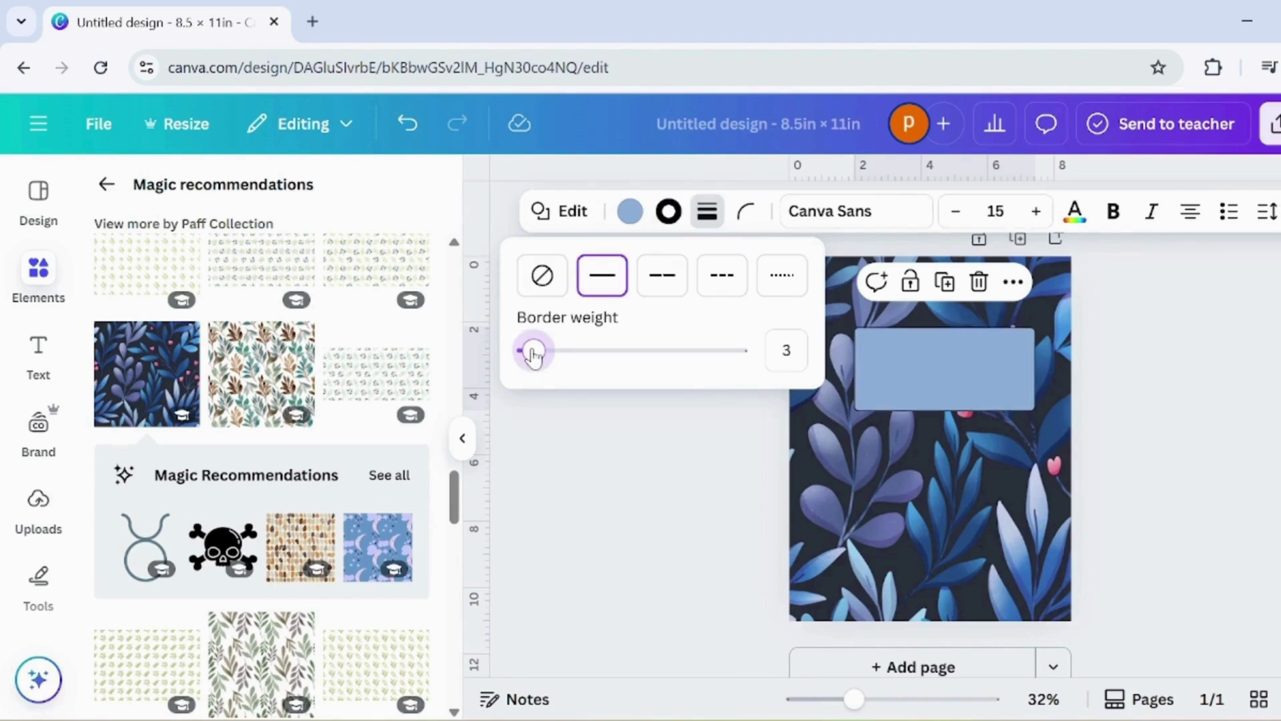
drag(532, 354, 534, 355)
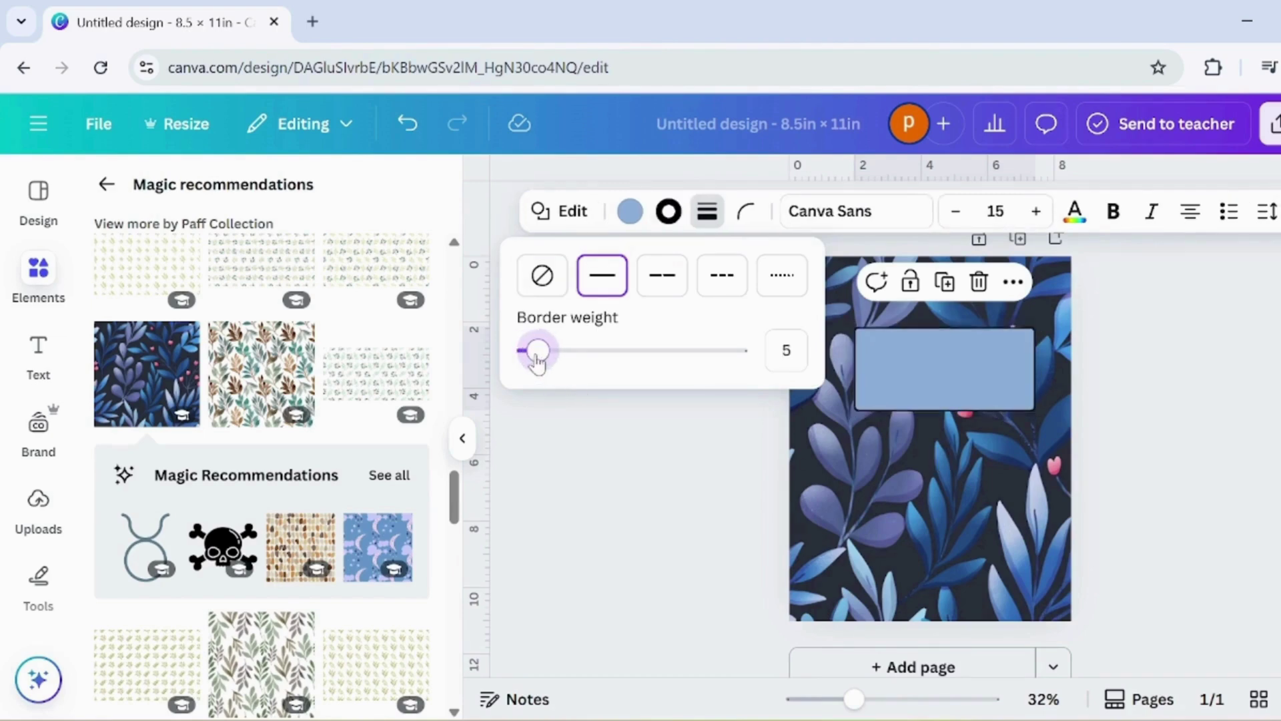
click(580, 414)
Fill the rectangle with white.
click(630, 214)
click(346, 343)
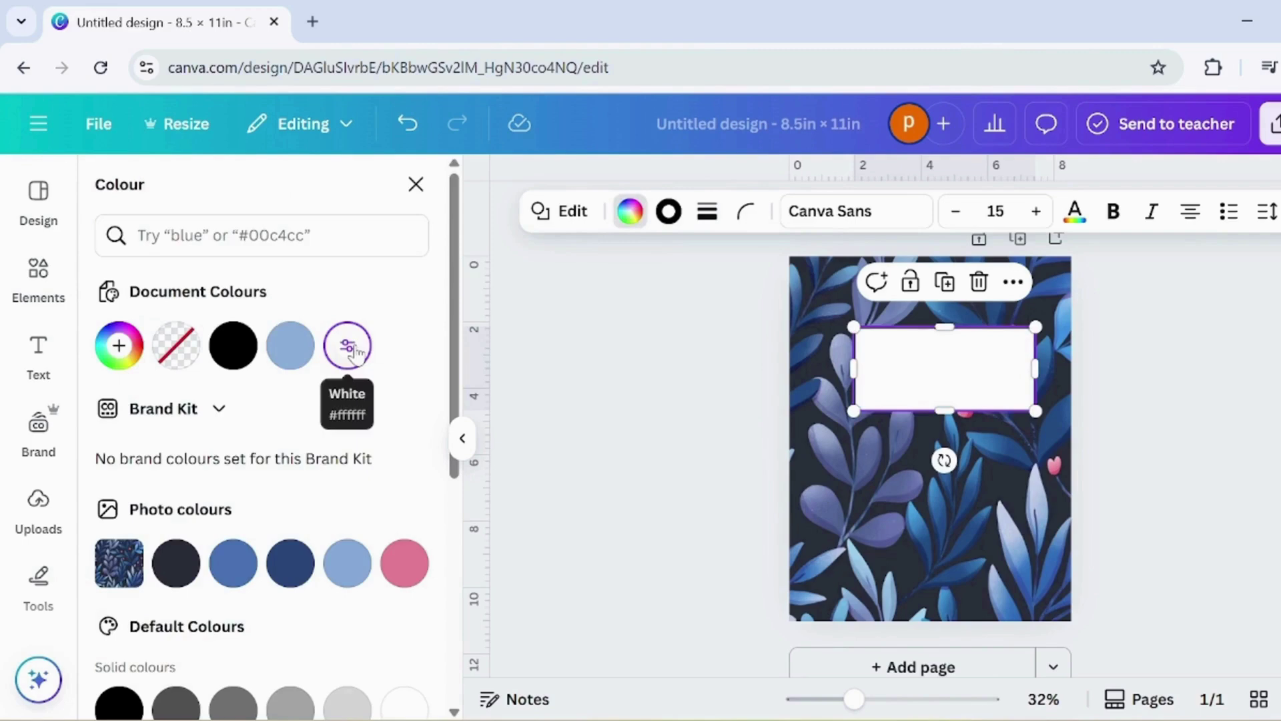
click(629, 358)
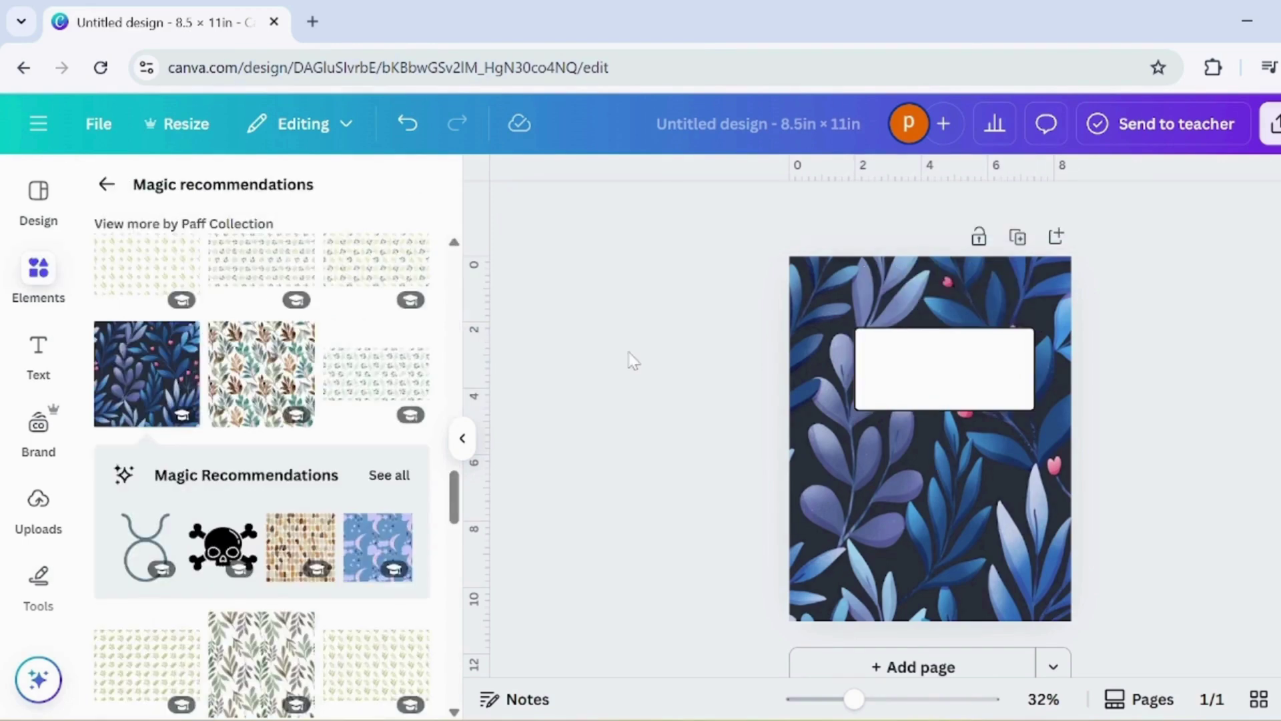
Add a new line and make it black.
key(l)
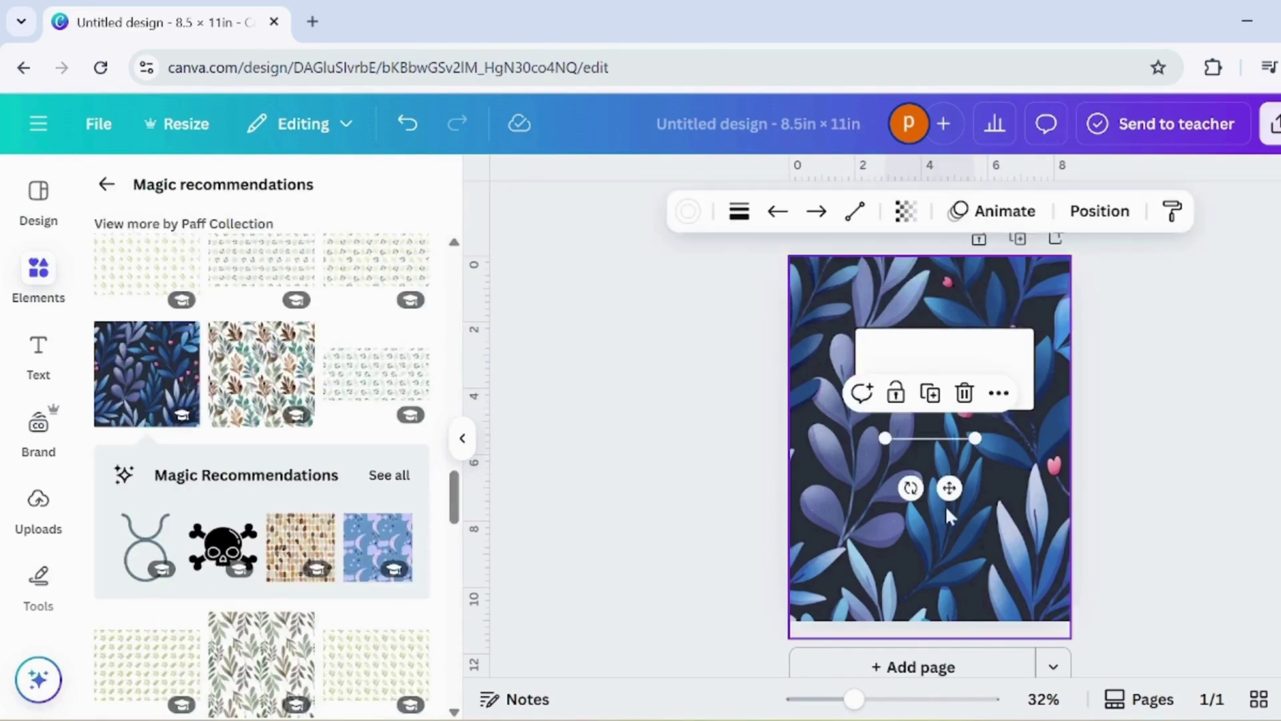
mouse_move(951, 487)
mouse_down()
mouse_move(952, 444)
mouse_move(953, 500)
mouse_up()
click(689, 213)
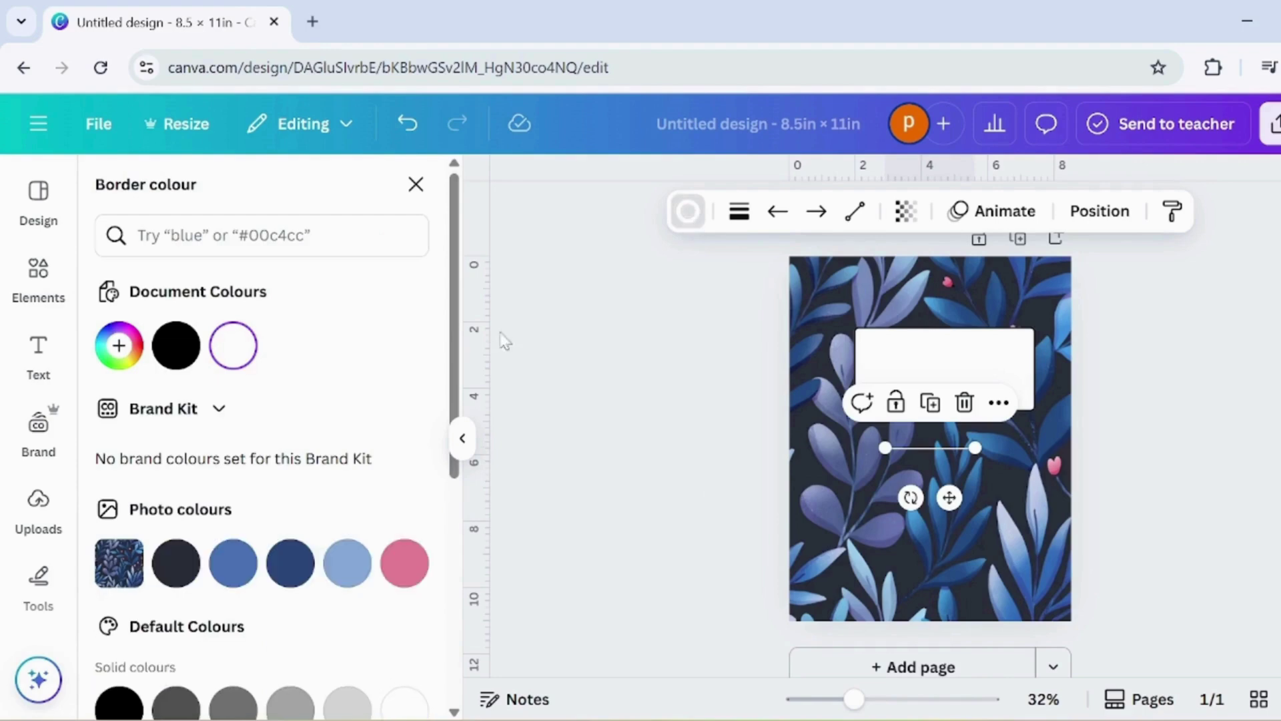
click(177, 345)
click(740, 212)
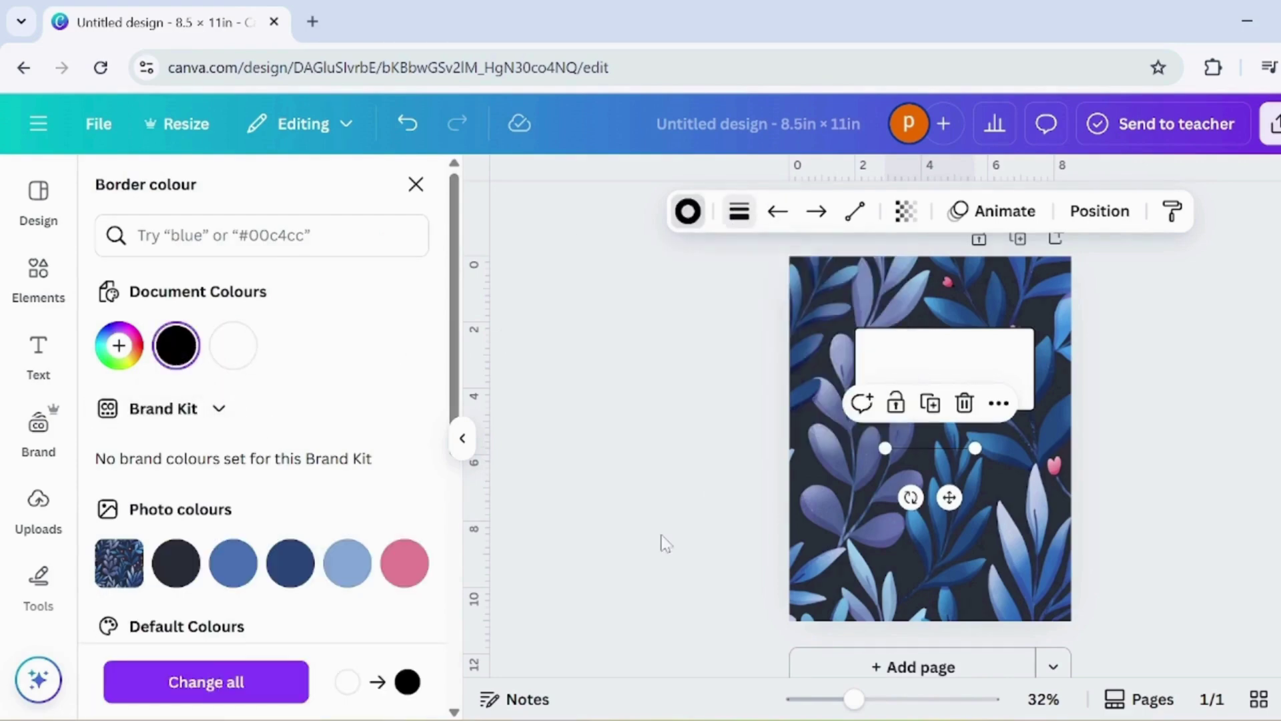
Position the writing lines inside the white label box.
drag(948, 495, 1011, 389)
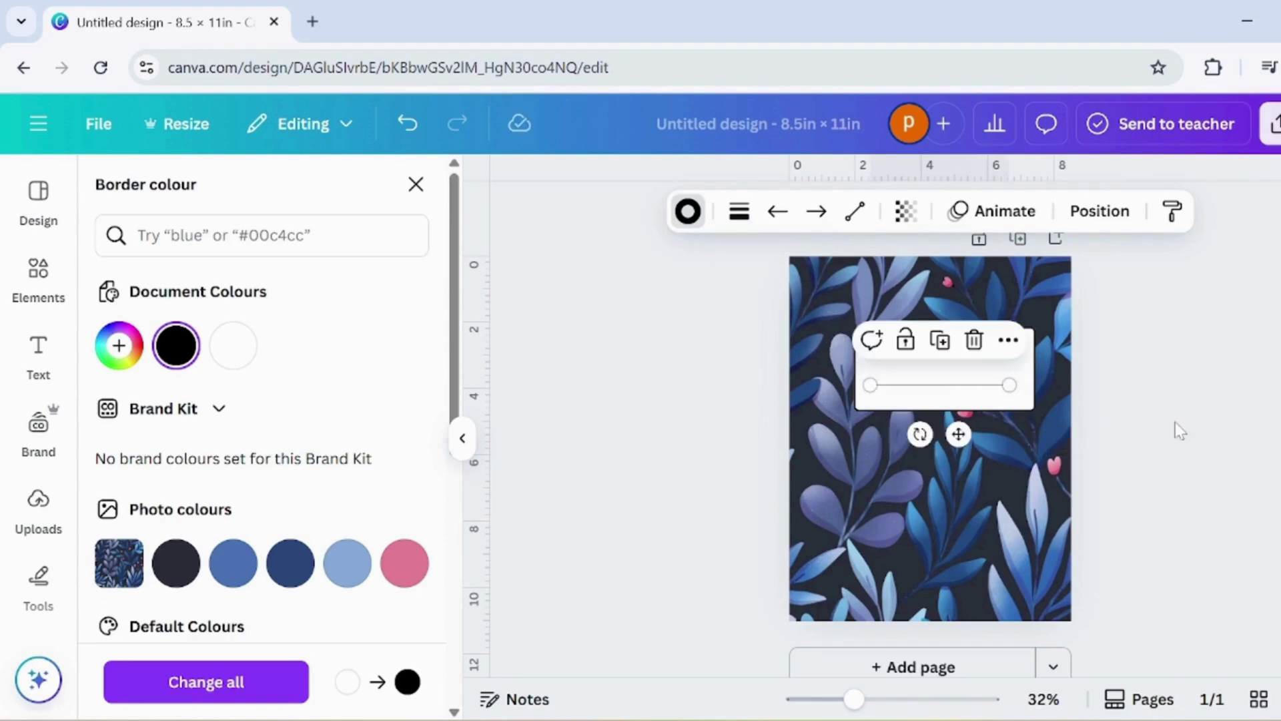
click(1179, 429)
click(1003, 390)
mouse_move(959, 436)
mouse_down()
mouse_move(960, 408)
mouse_move(967, 443)
mouse_move(966, 416)
mouse_up()
click(1125, 411)
click(1009, 387)
click(1198, 409)
click(1011, 358)
click(1184, 440)
Set the line weight of both writing lines to 1.
click(951, 404)
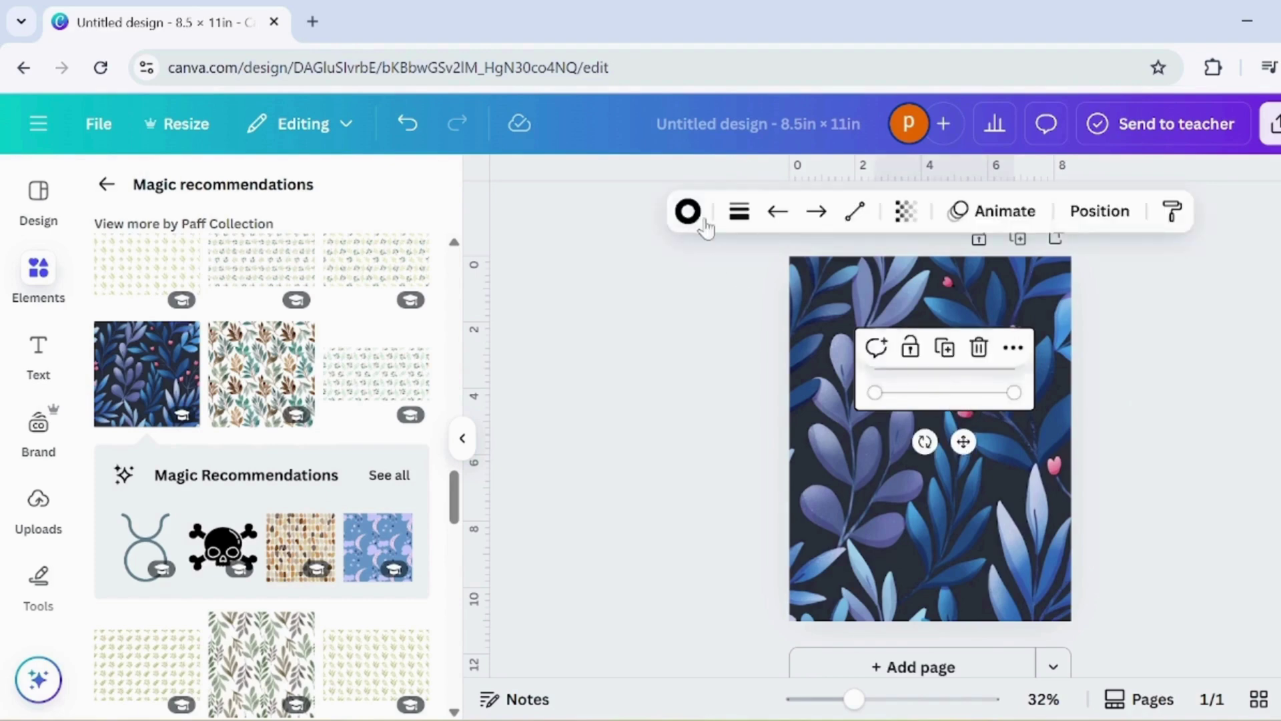
click(739, 212)
text(2)
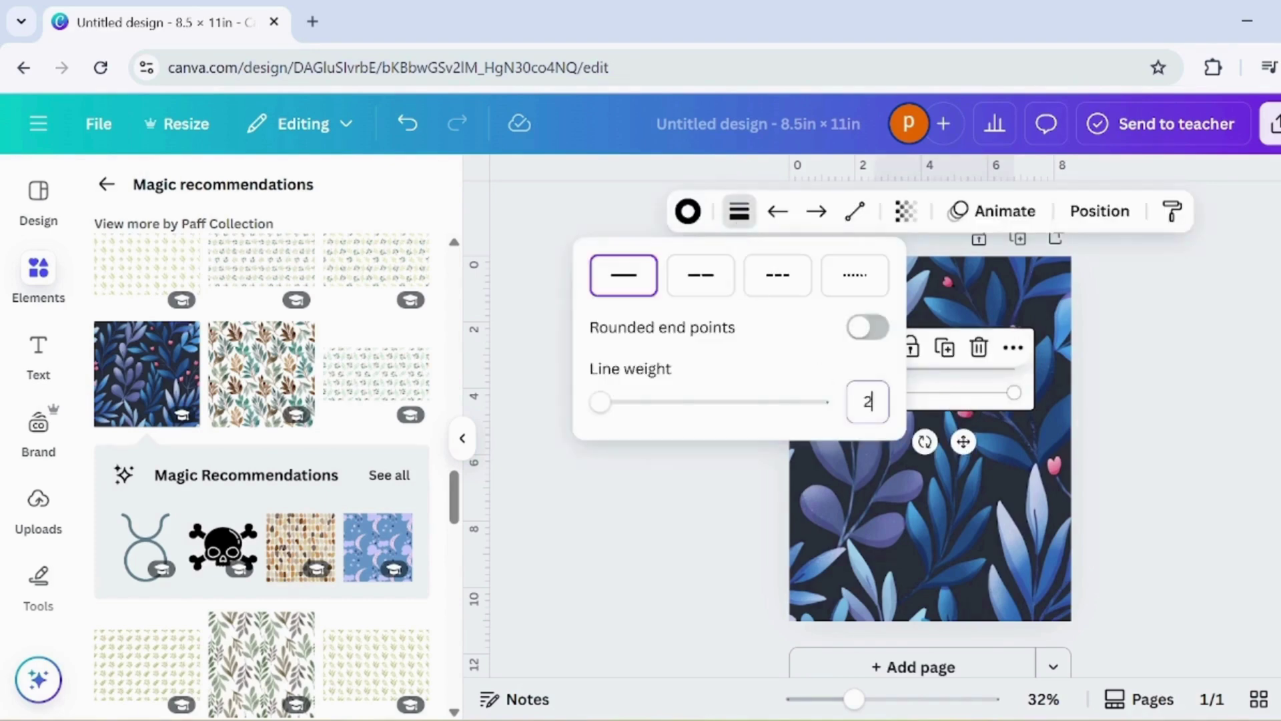
text(3)
click(1142, 406)
click(1142, 406)
click(1006, 374)
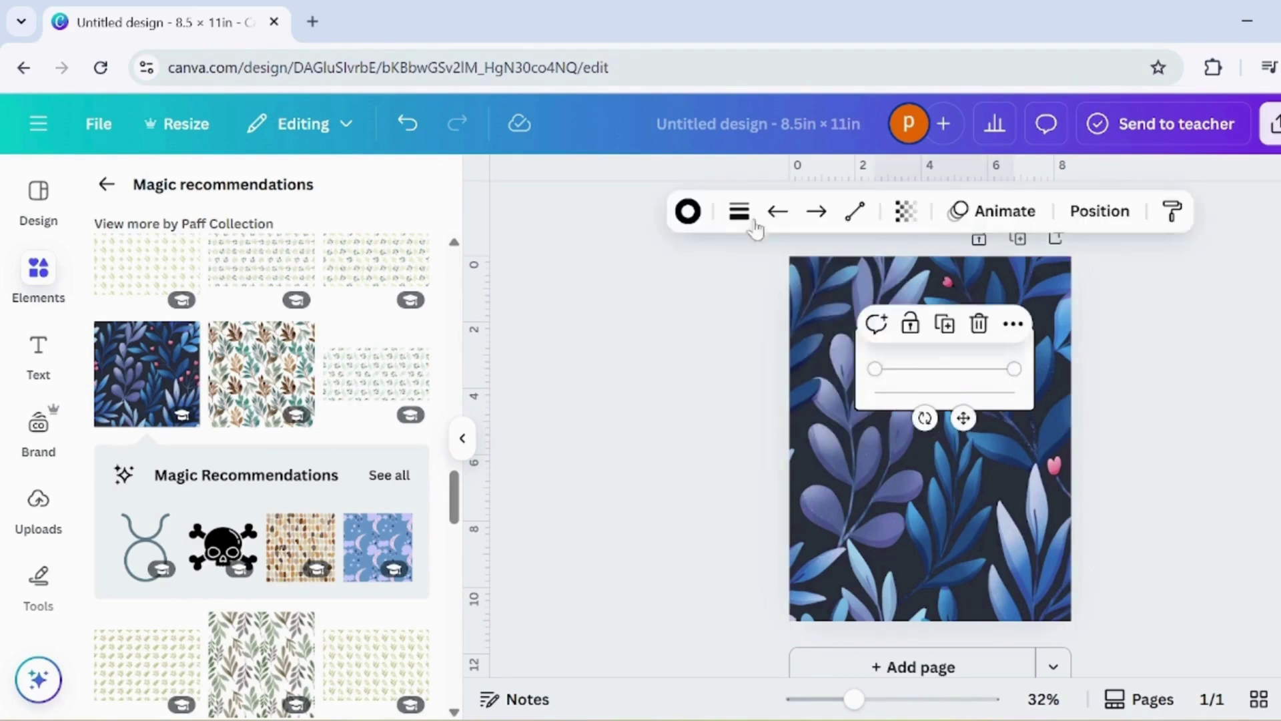
click(739, 211)
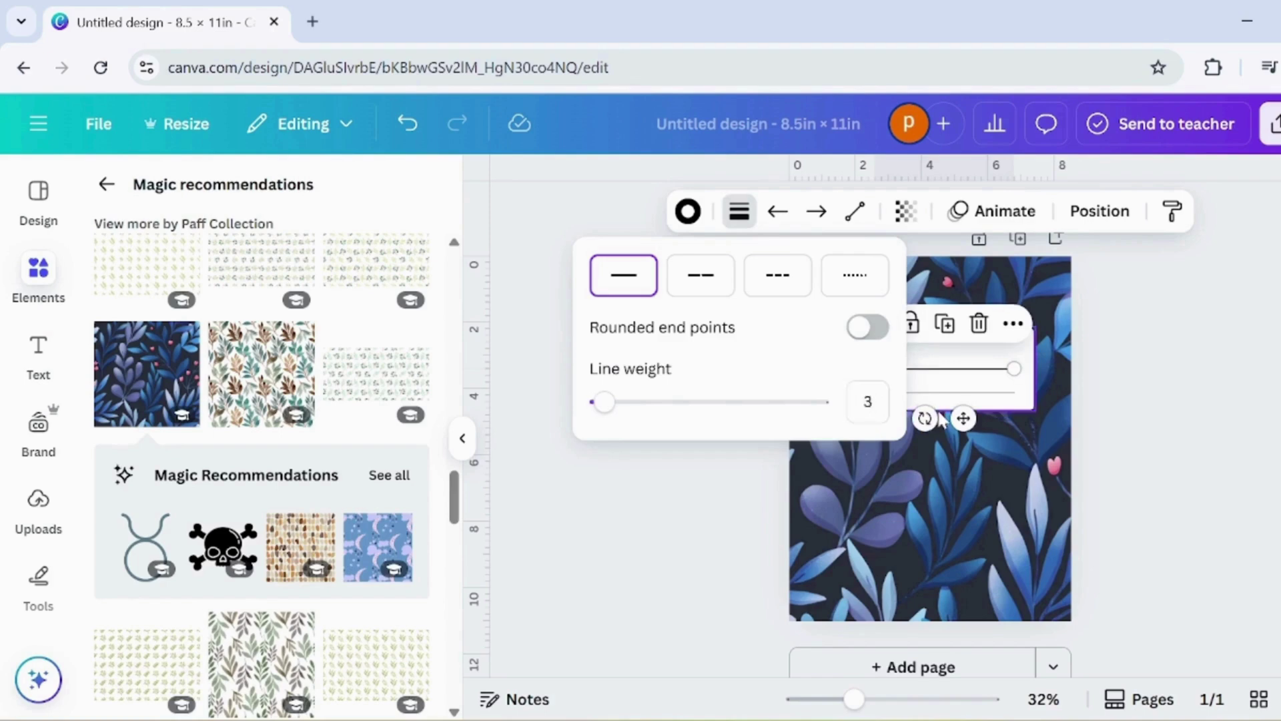
click(955, 393)
click(739, 212)
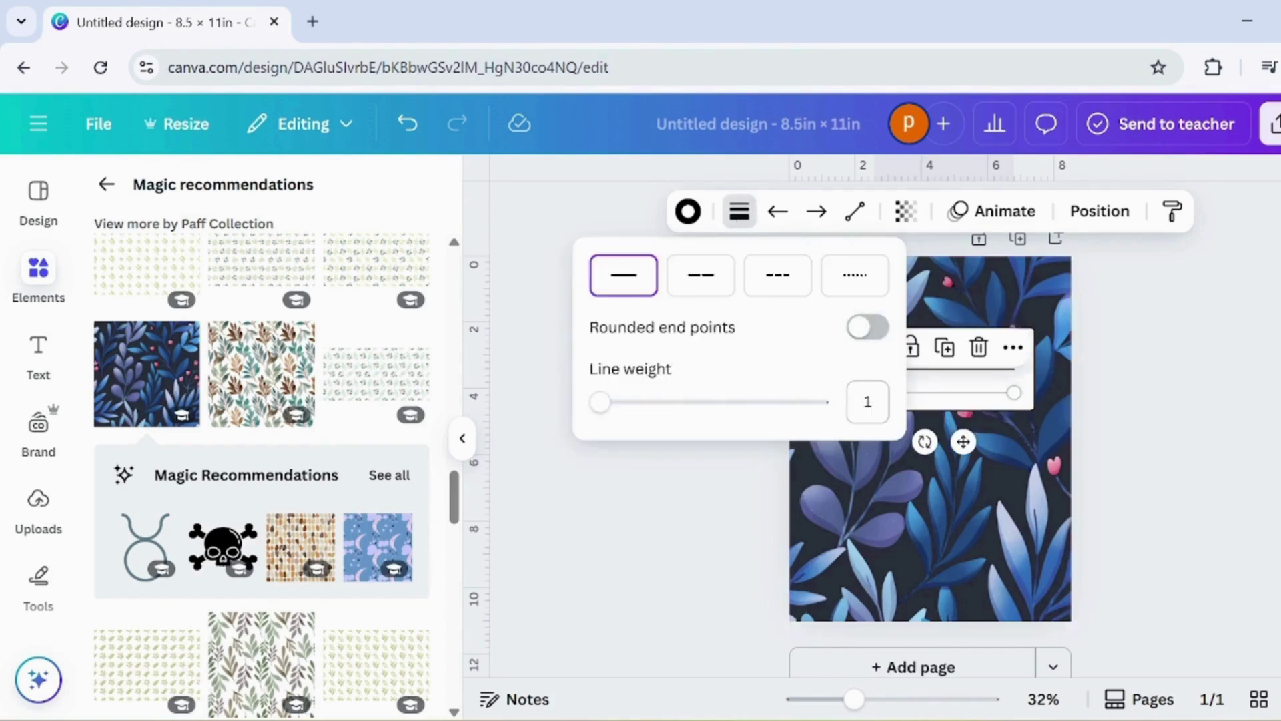
click(1193, 402)
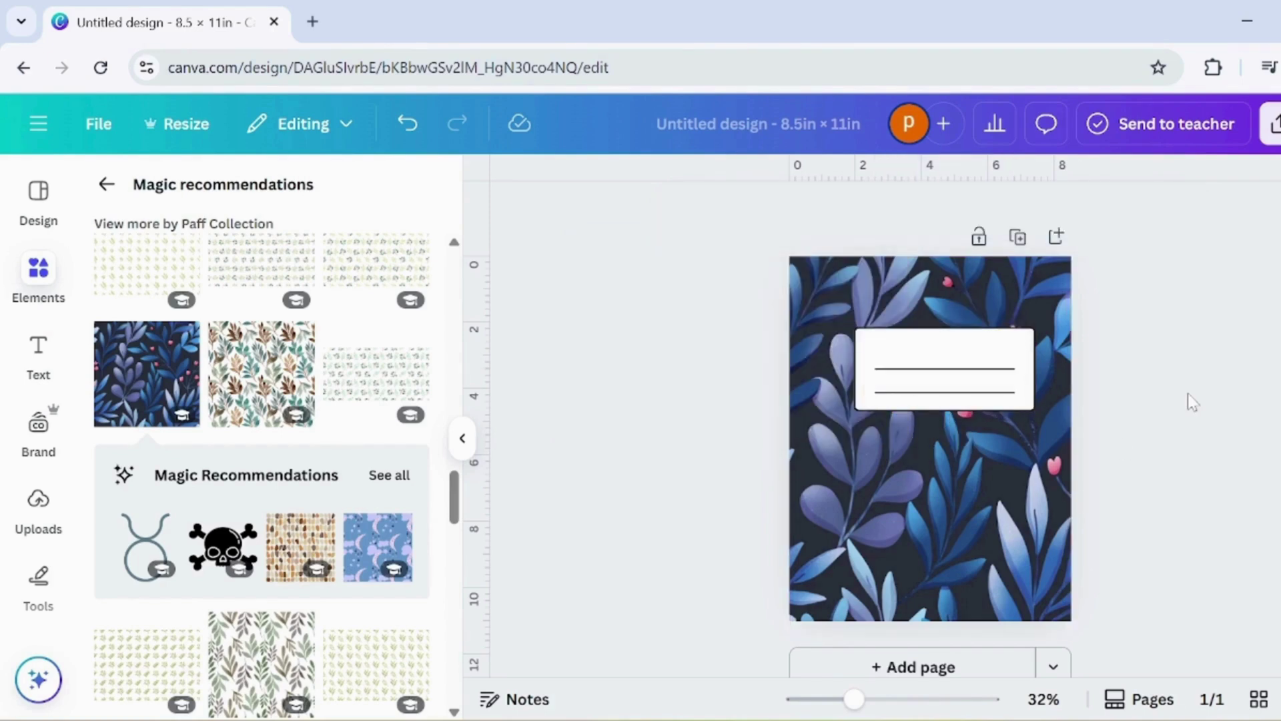
Add the 'Goals & objectives' text combination and change its text to MY NOTES.
click(38, 354)
scroll(258, 615, down, 10)
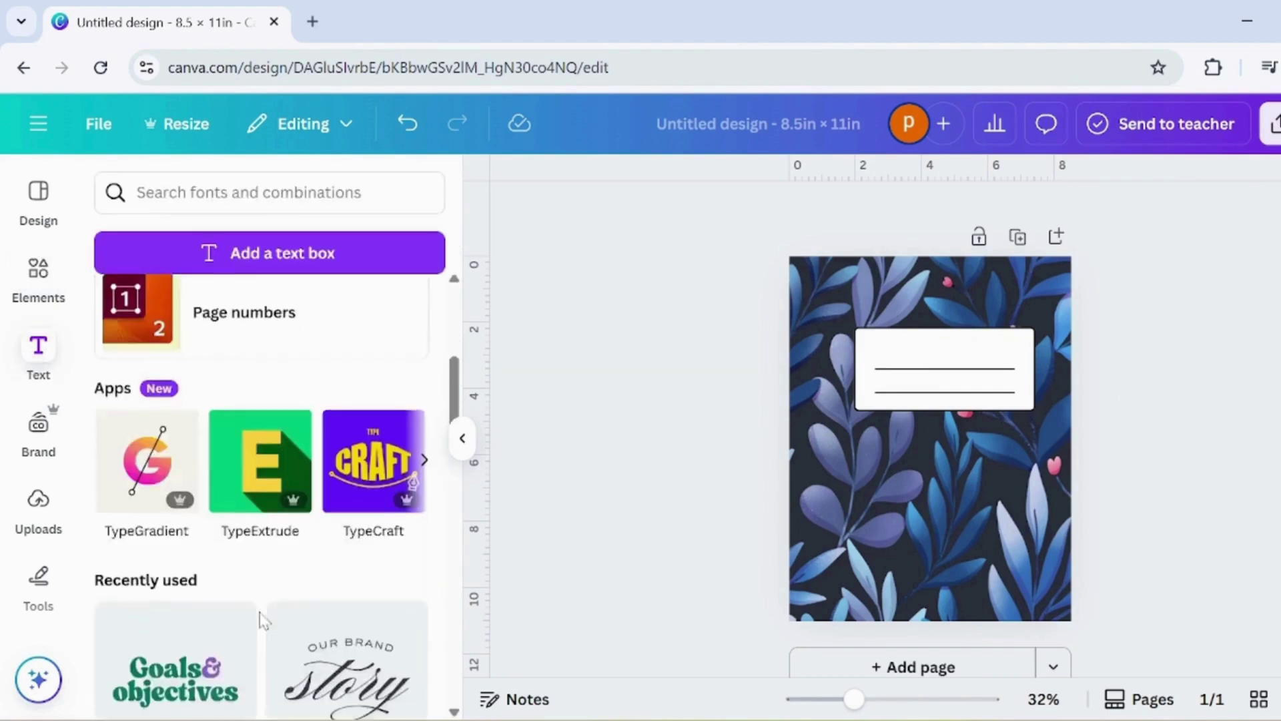
scroll(264, 620, down, 15)
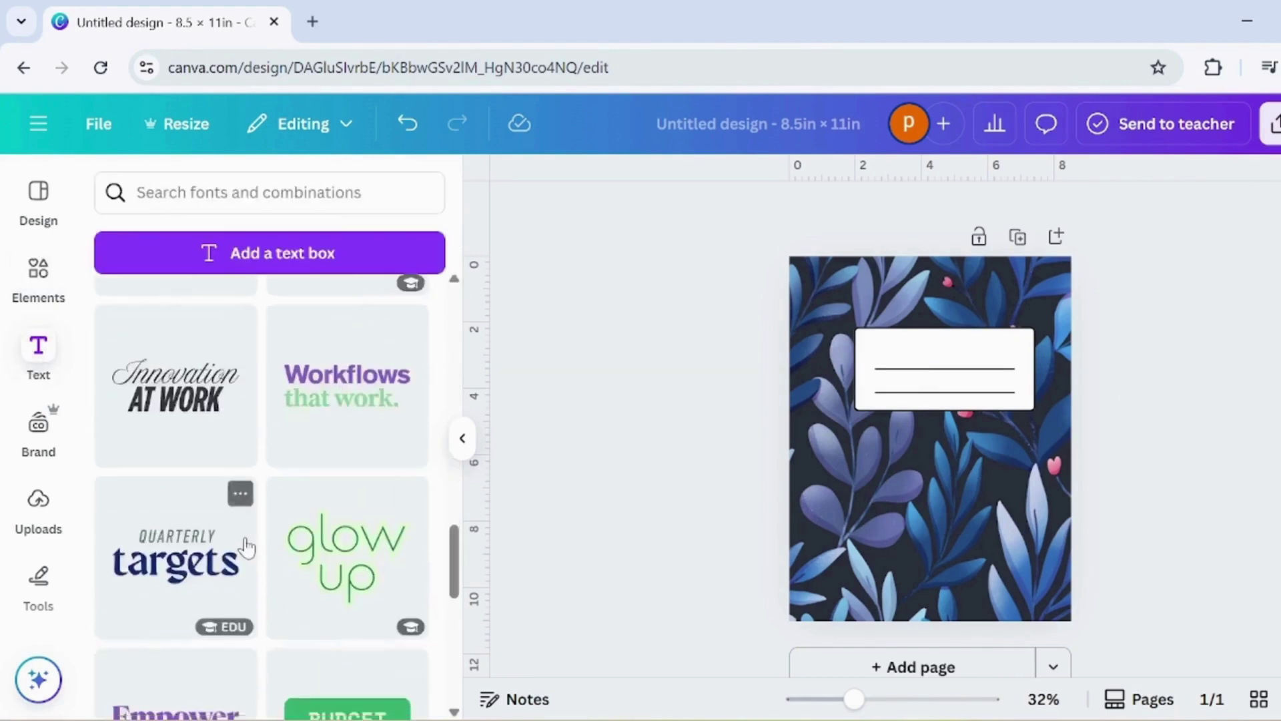
scroll(246, 547, down, 15)
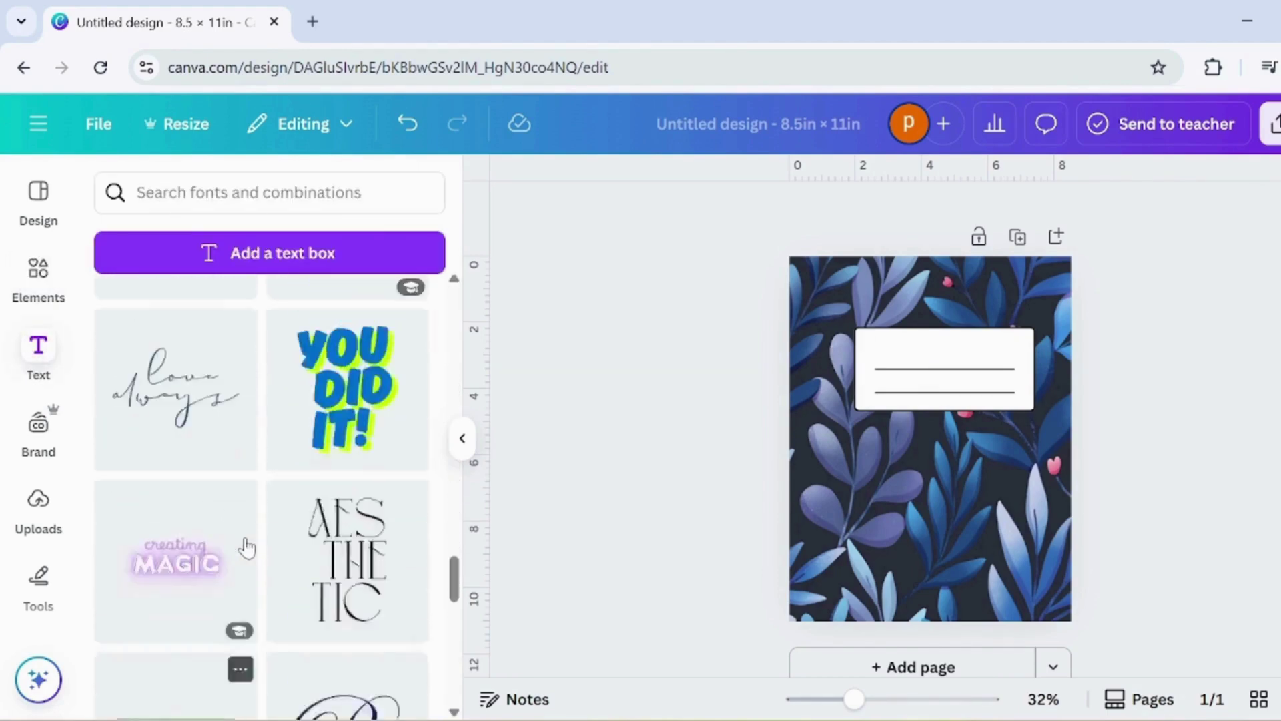
scroll(245, 548, down, 15)
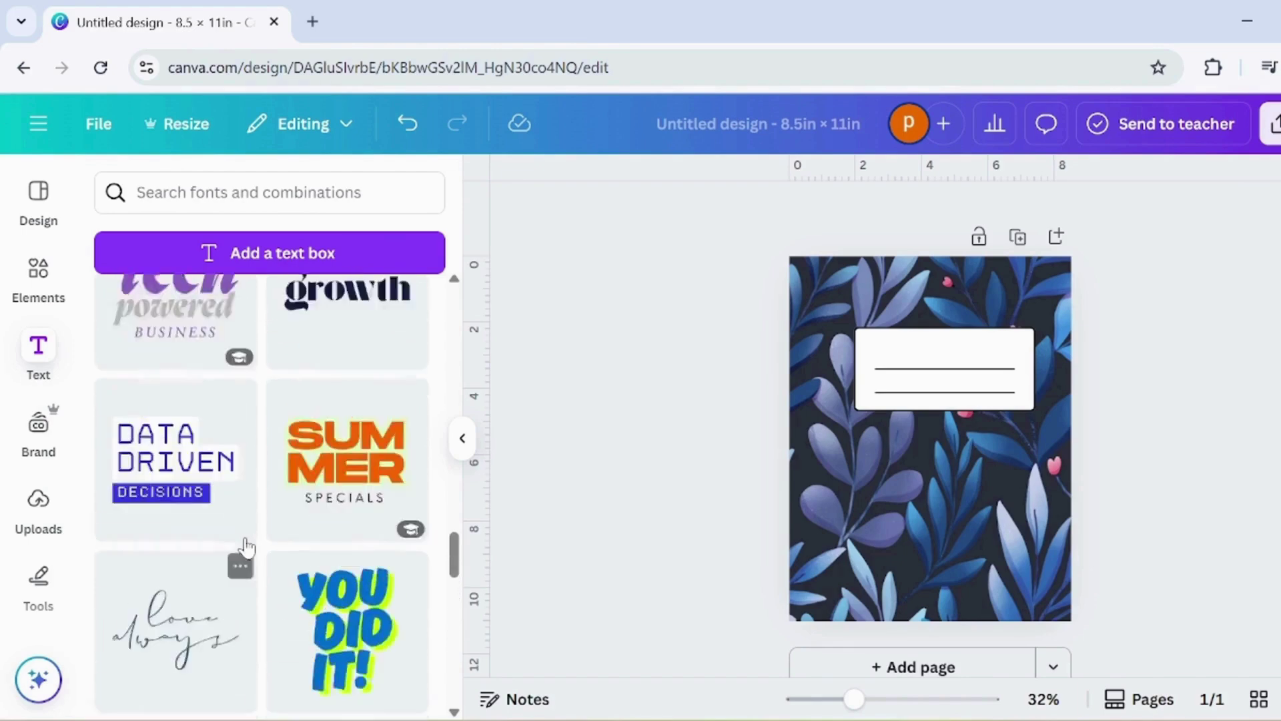
scroll(245, 548, up, 20)
click(200, 564)
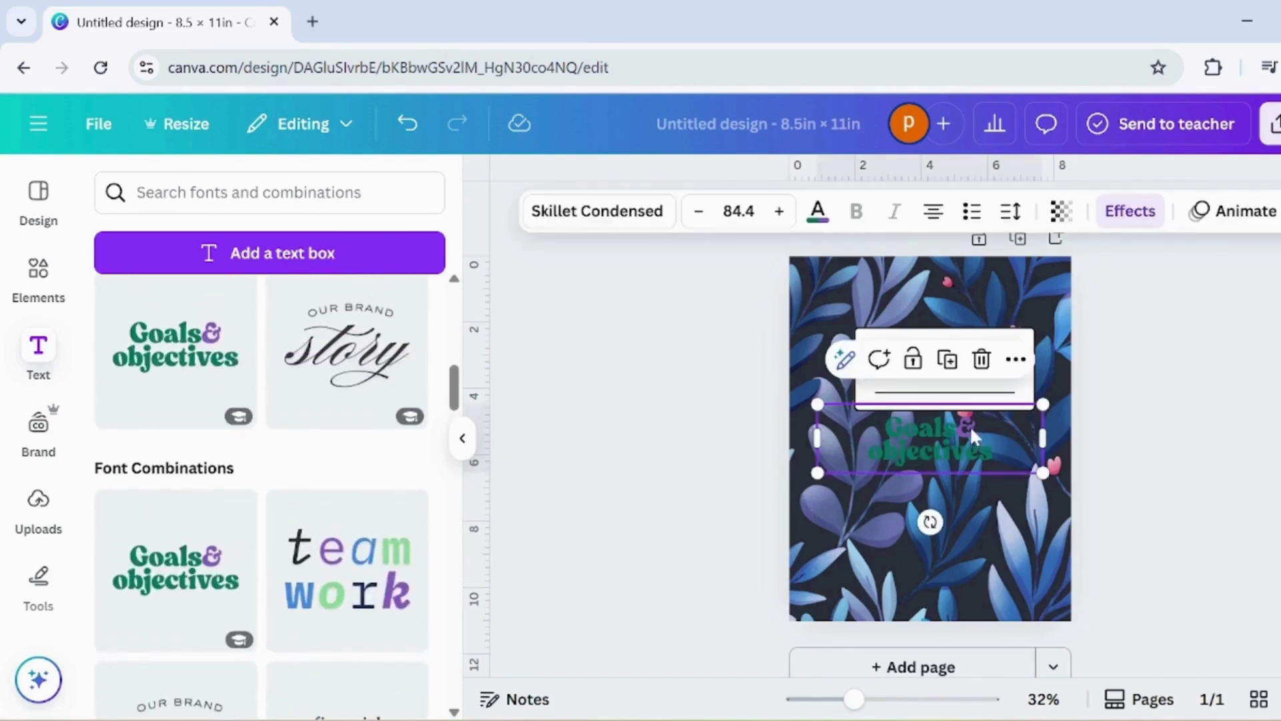
text(MY)
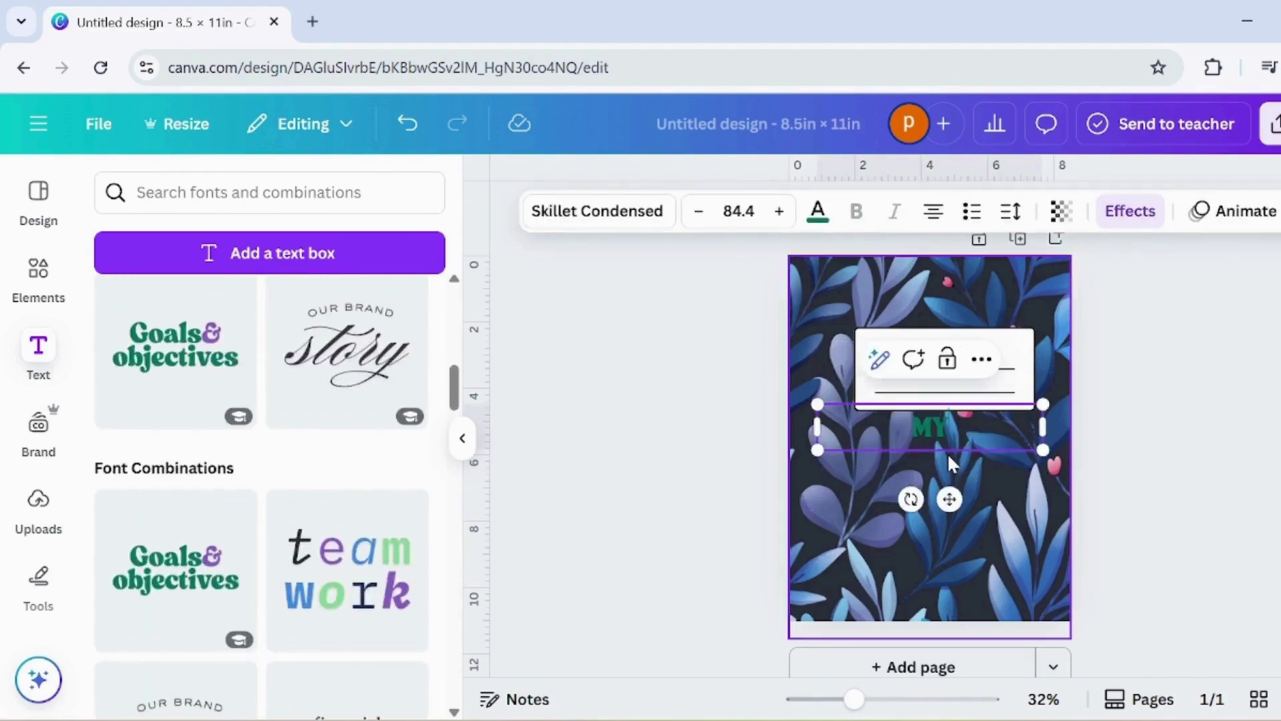
text( NOTES)
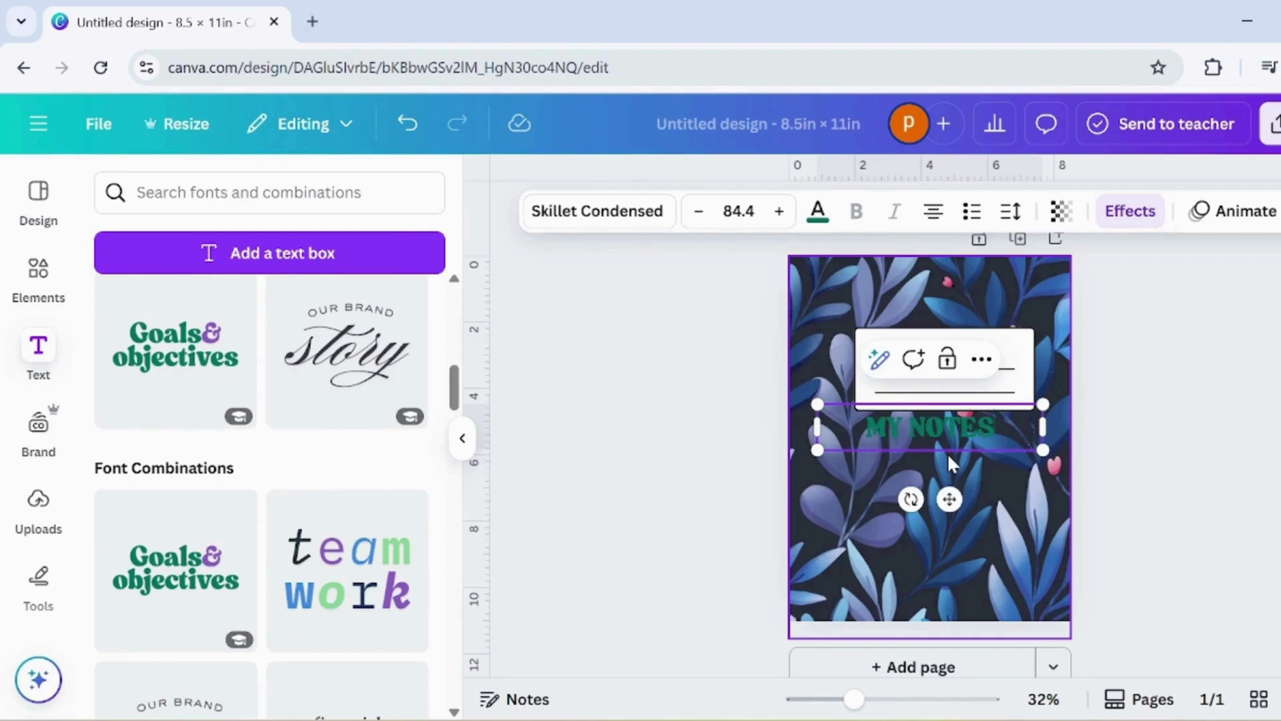
Narrow the MY NOTES text box and move it to the top of the label box.
drag(1043, 428, 930, 433)
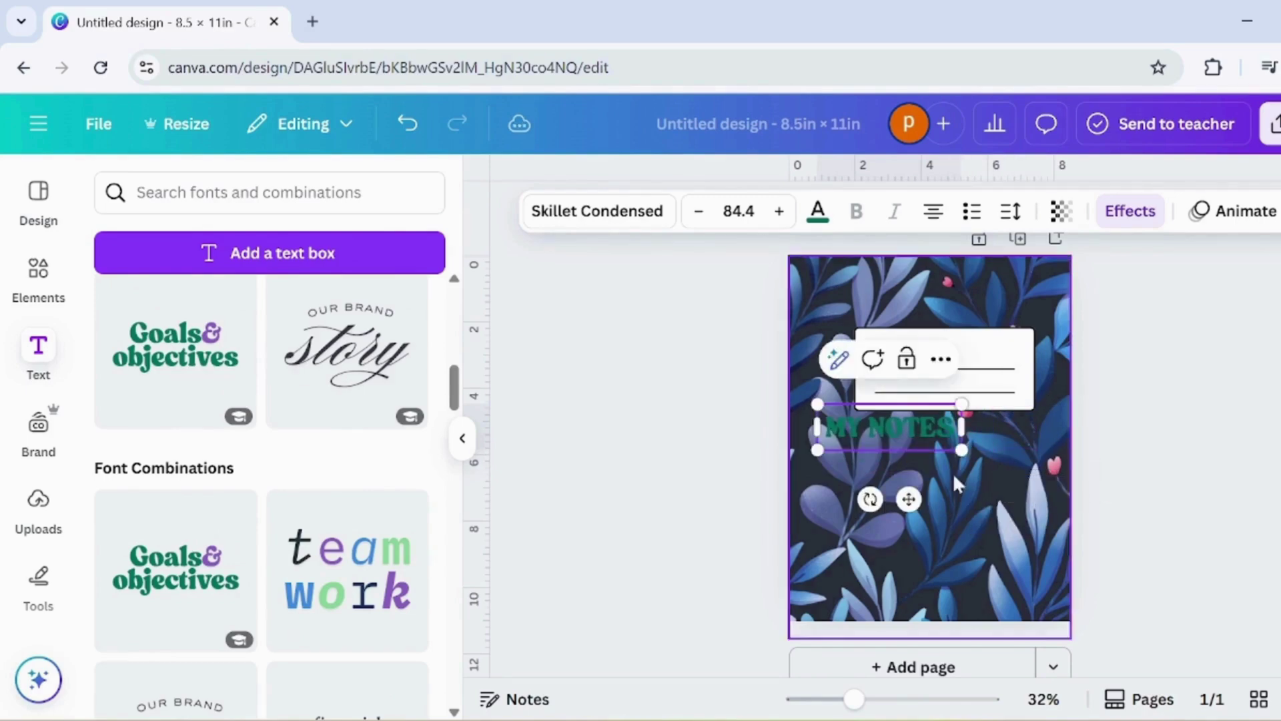
drag(907, 505, 963, 419)
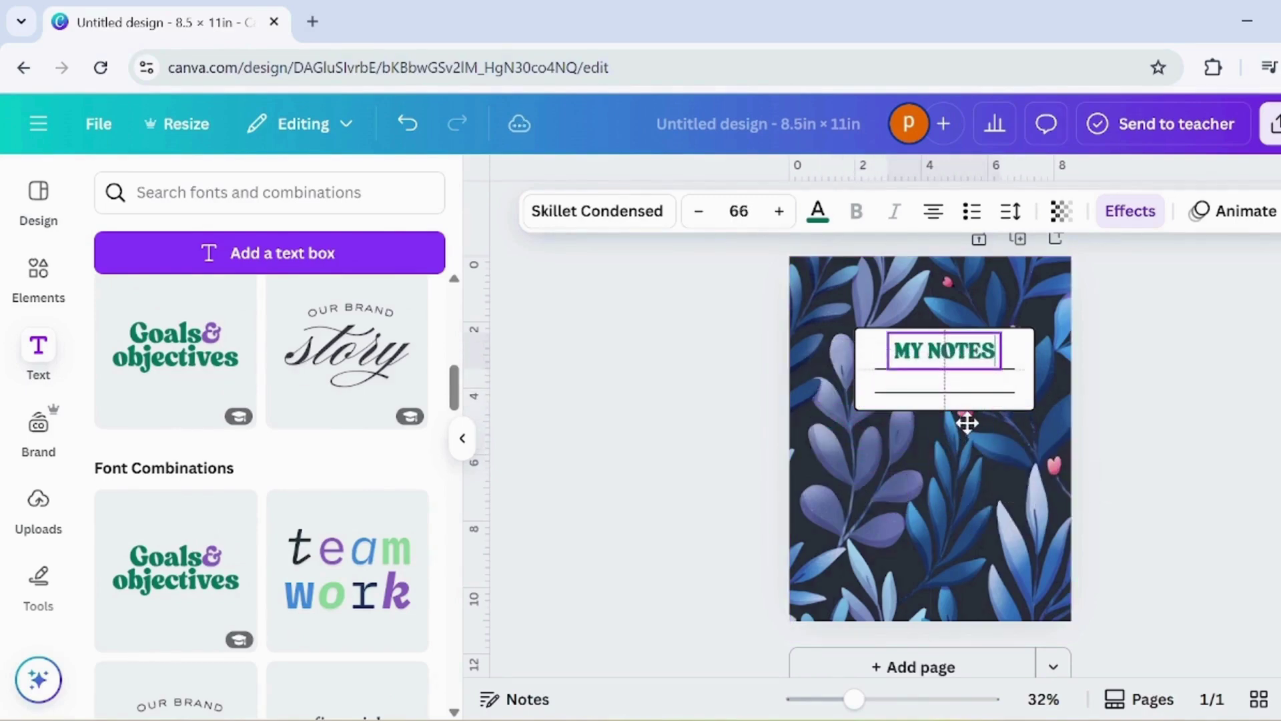
key(ctrl+a)
Change the MY NOTES text colour to dark blue.
click(817, 211)
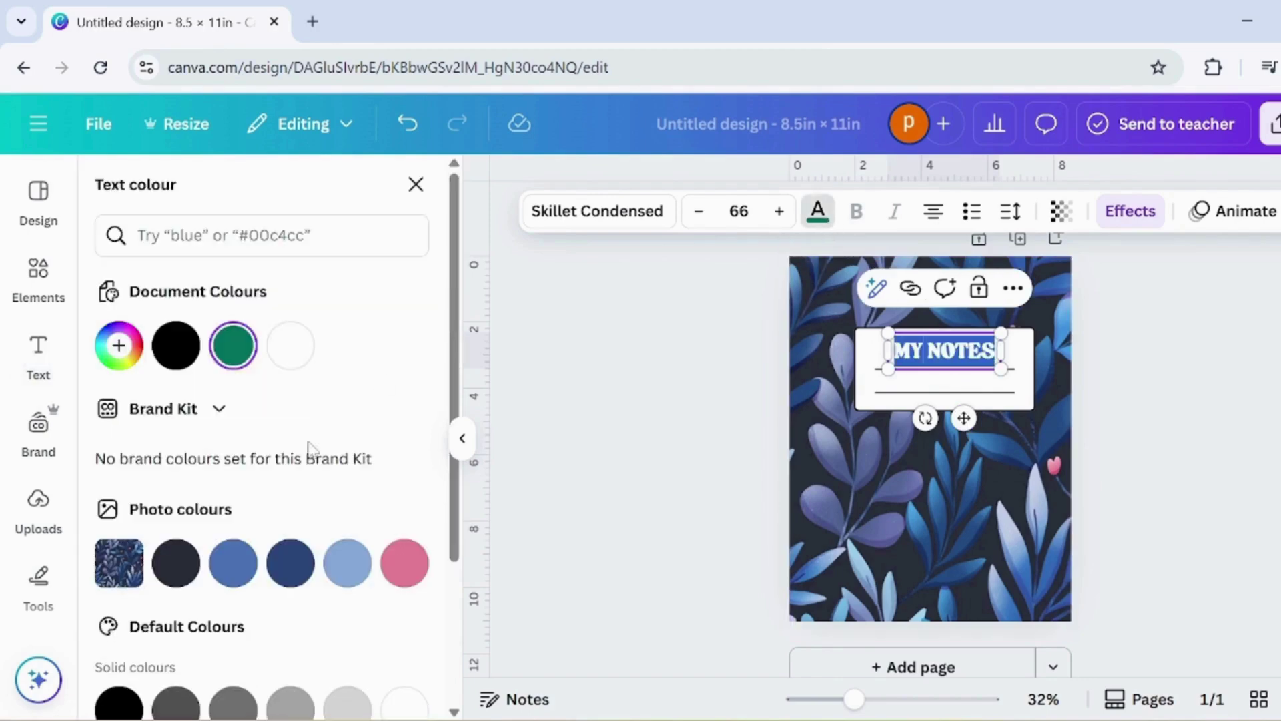
click(291, 567)
click(560, 474)
Nudge the title up, raise the lower line toward it, and resize the title box.
click(984, 354)
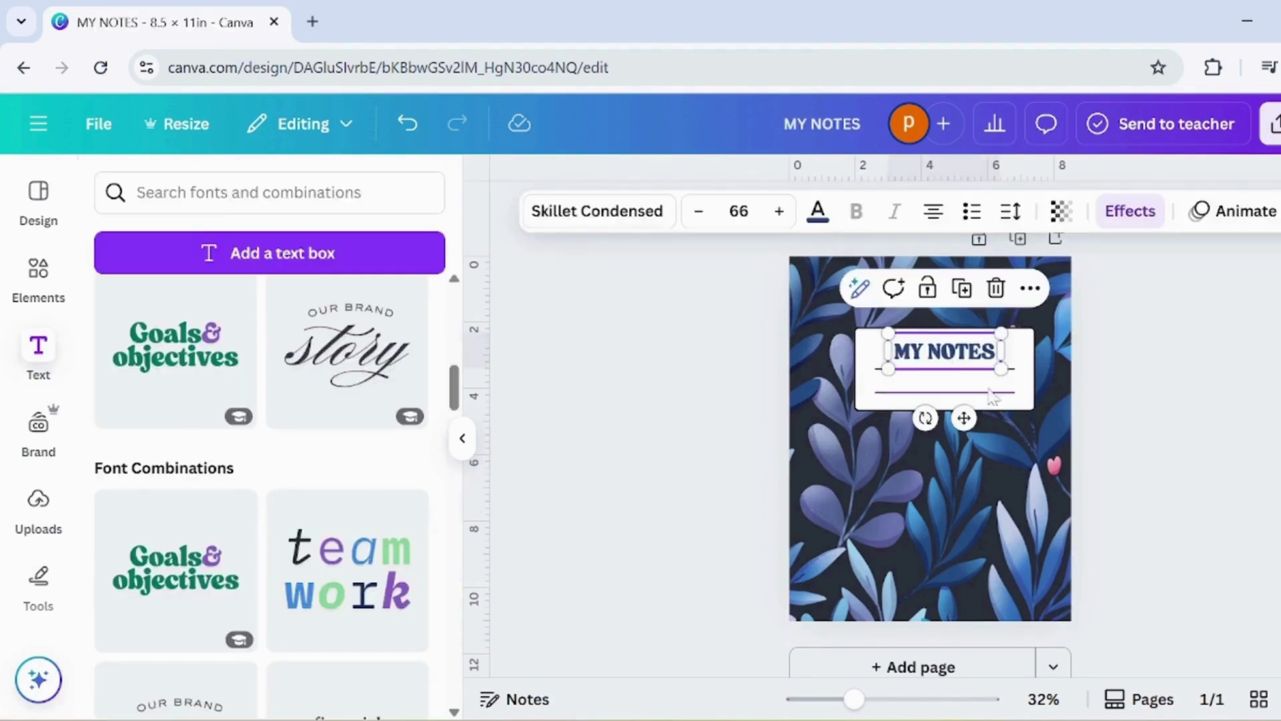
drag(962, 419, 960, 411)
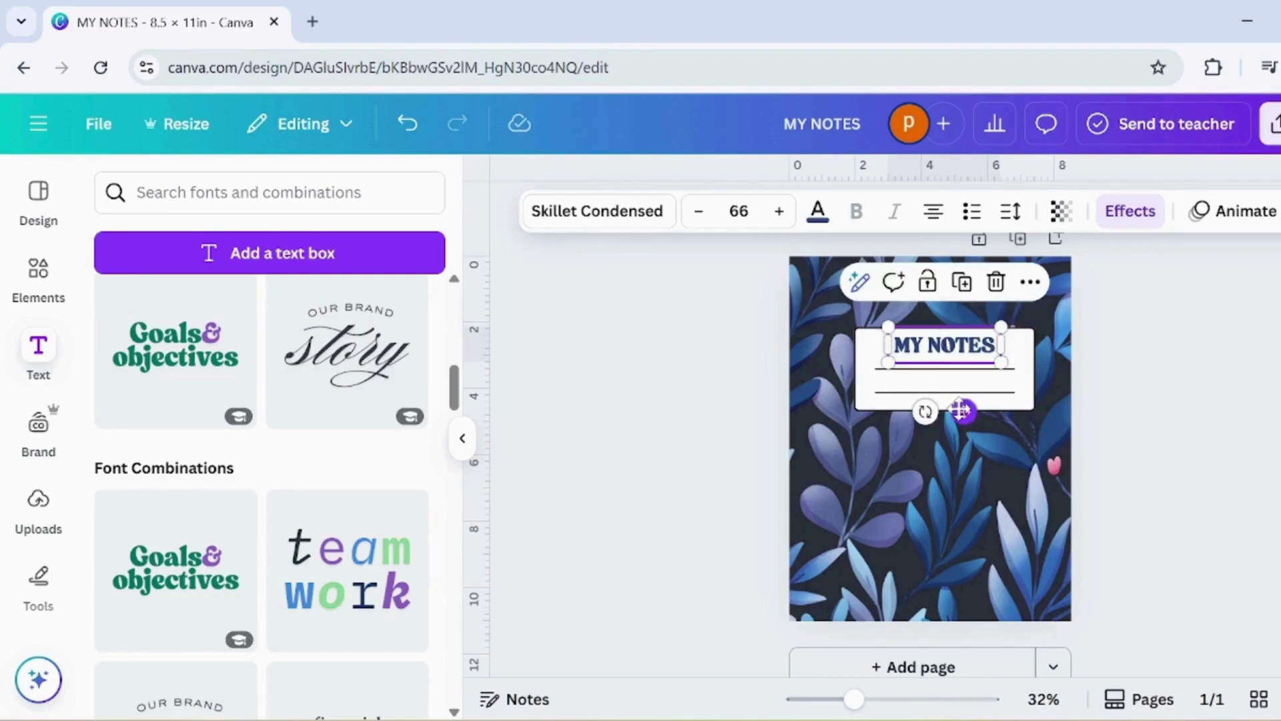
click(1176, 421)
click(1004, 396)
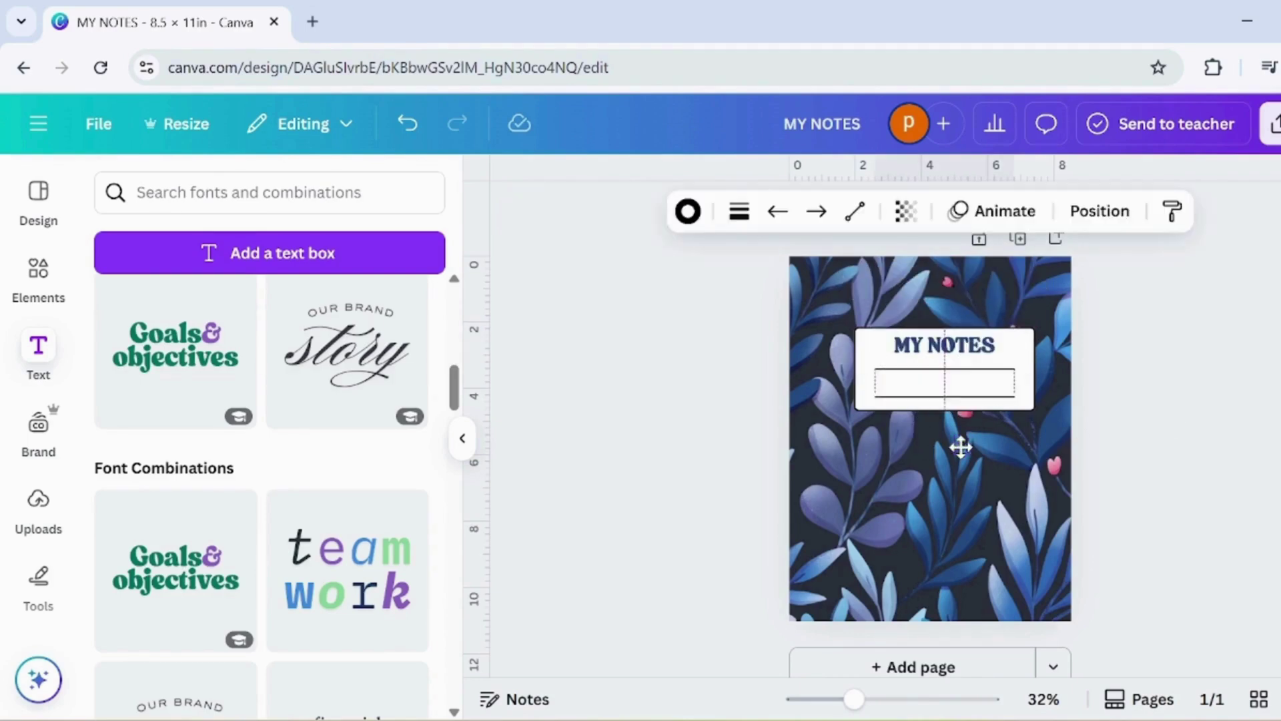
drag(961, 445, 961, 418)
click(1230, 400)
click(987, 335)
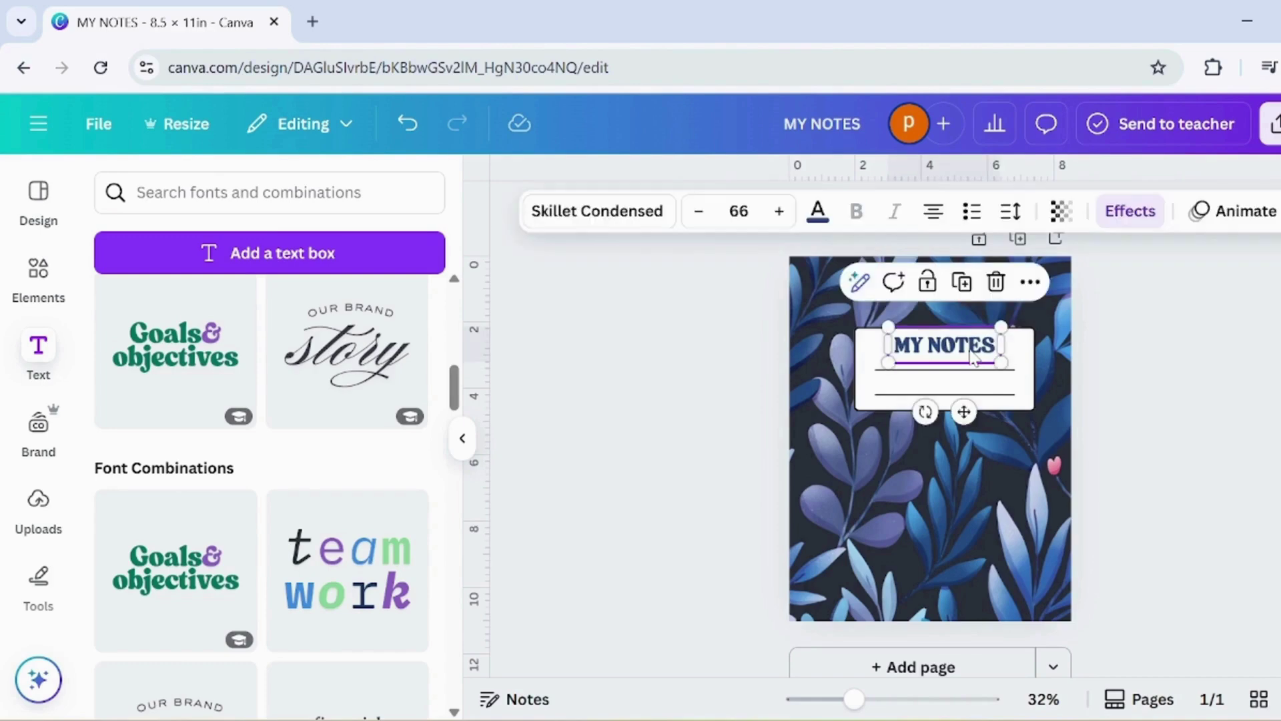
drag(990, 330, 1003, 327)
click(1144, 371)
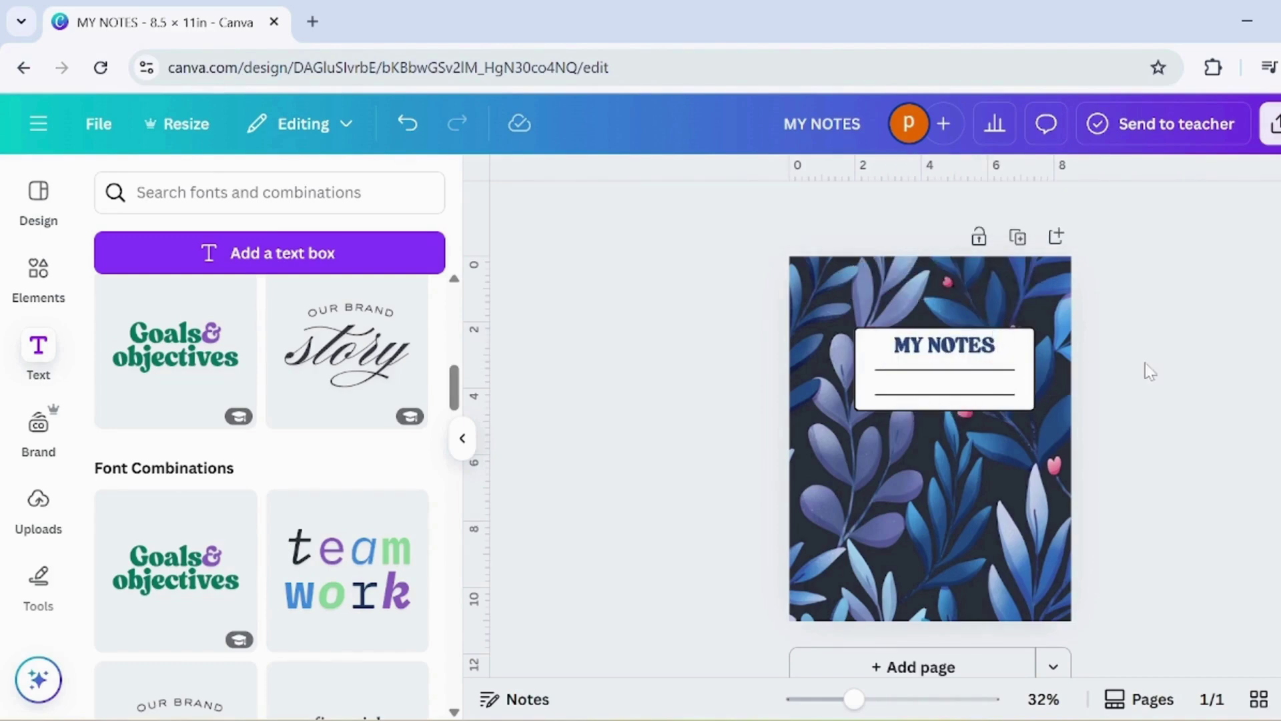
Add a rectangle, shape it into a thin full-height strip, and move it to the left edge.
key(r)
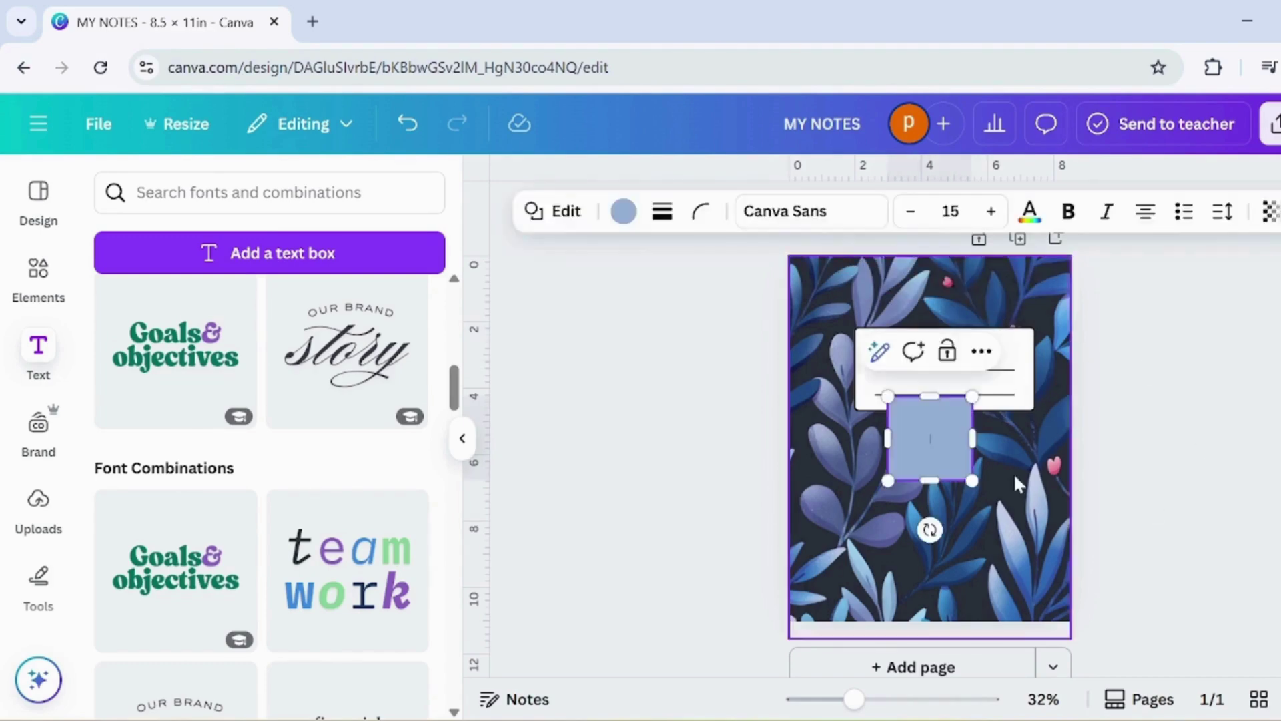
drag(972, 438, 901, 437)
drag(896, 492, 887, 603)
drag(901, 399, 896, 270)
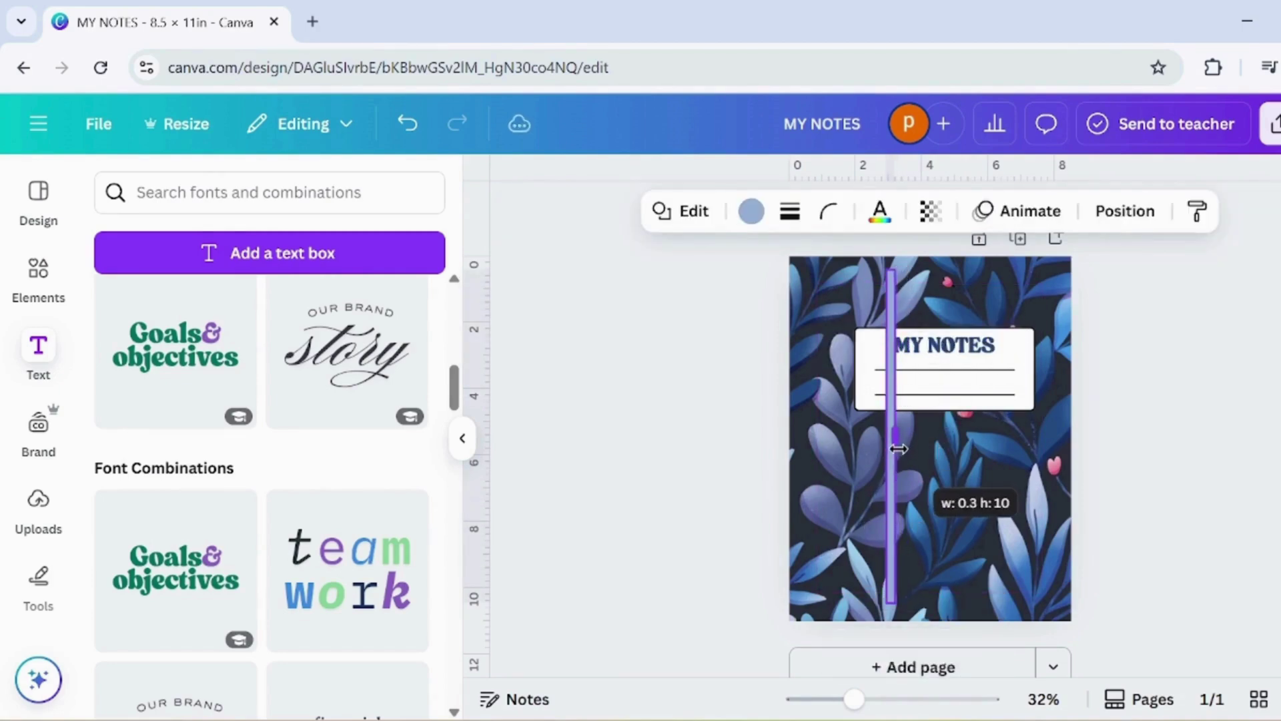
click(1108, 494)
drag(889, 564, 817, 570)
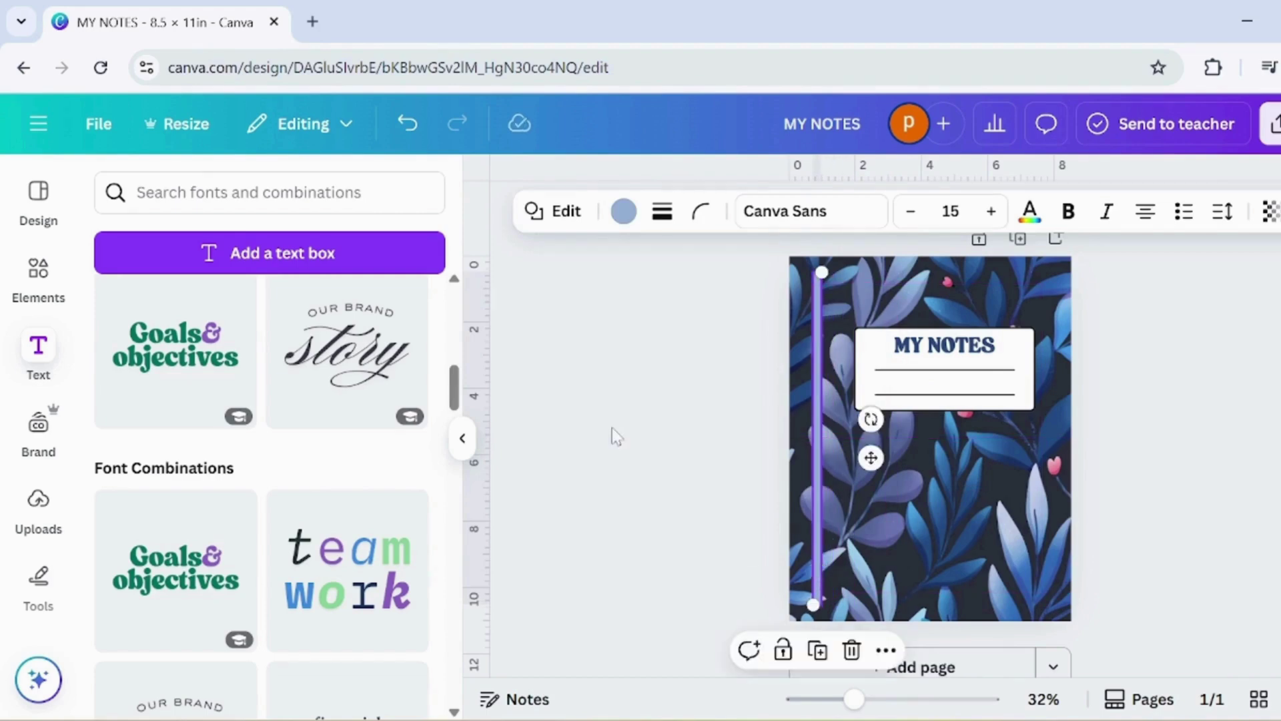
click(622, 212)
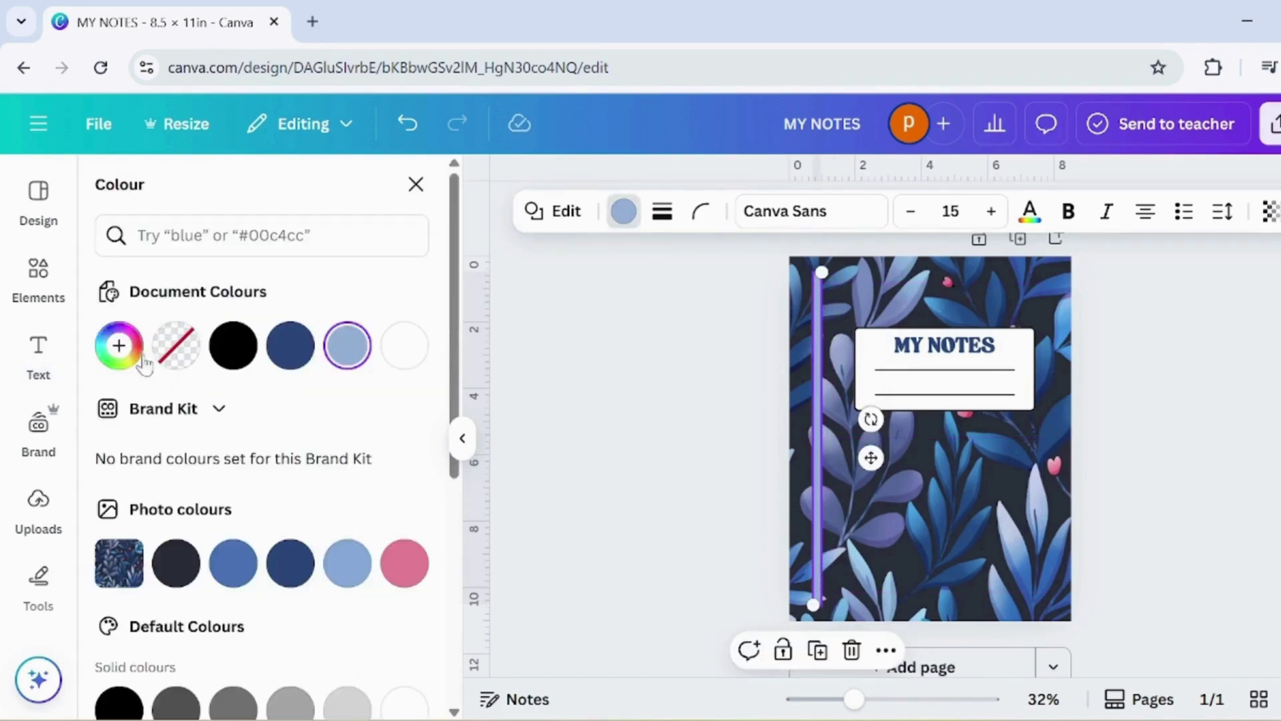
Give the strip a gradient fill from black #000000 to near-black #0B0B0B.
click(347, 345)
click(343, 409)
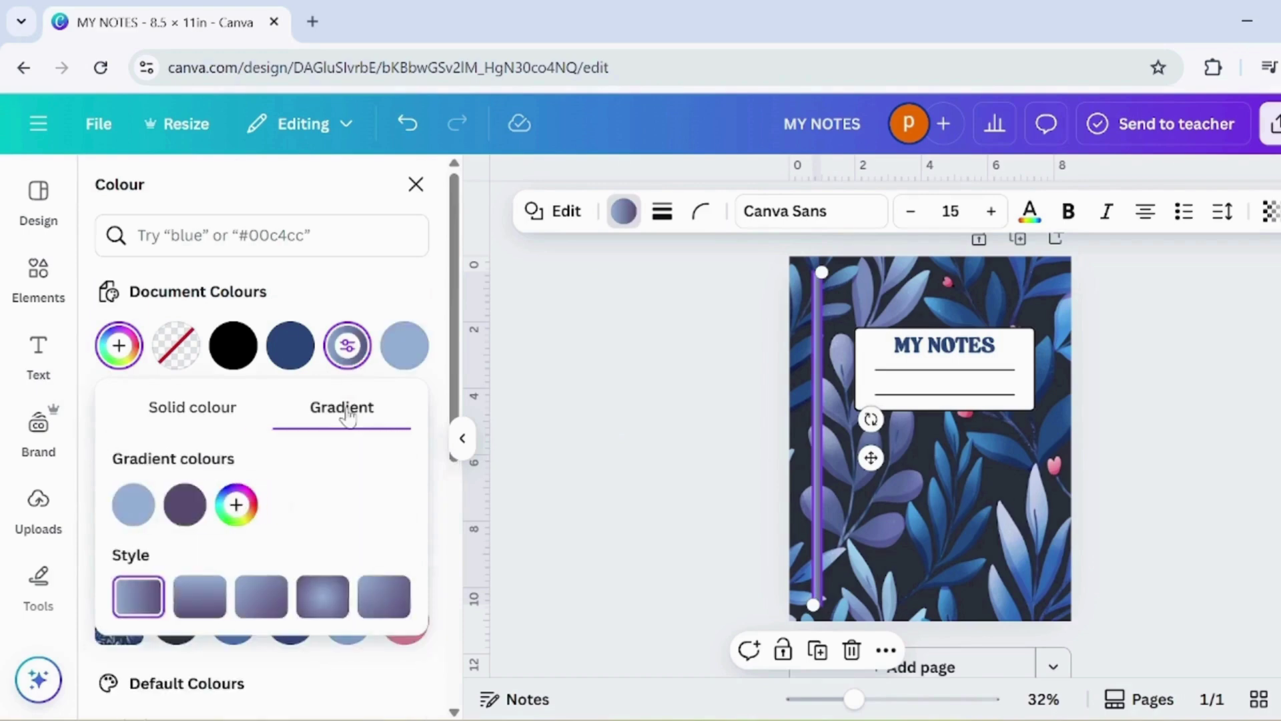
click(133, 504)
drag(224, 266, 130, 384)
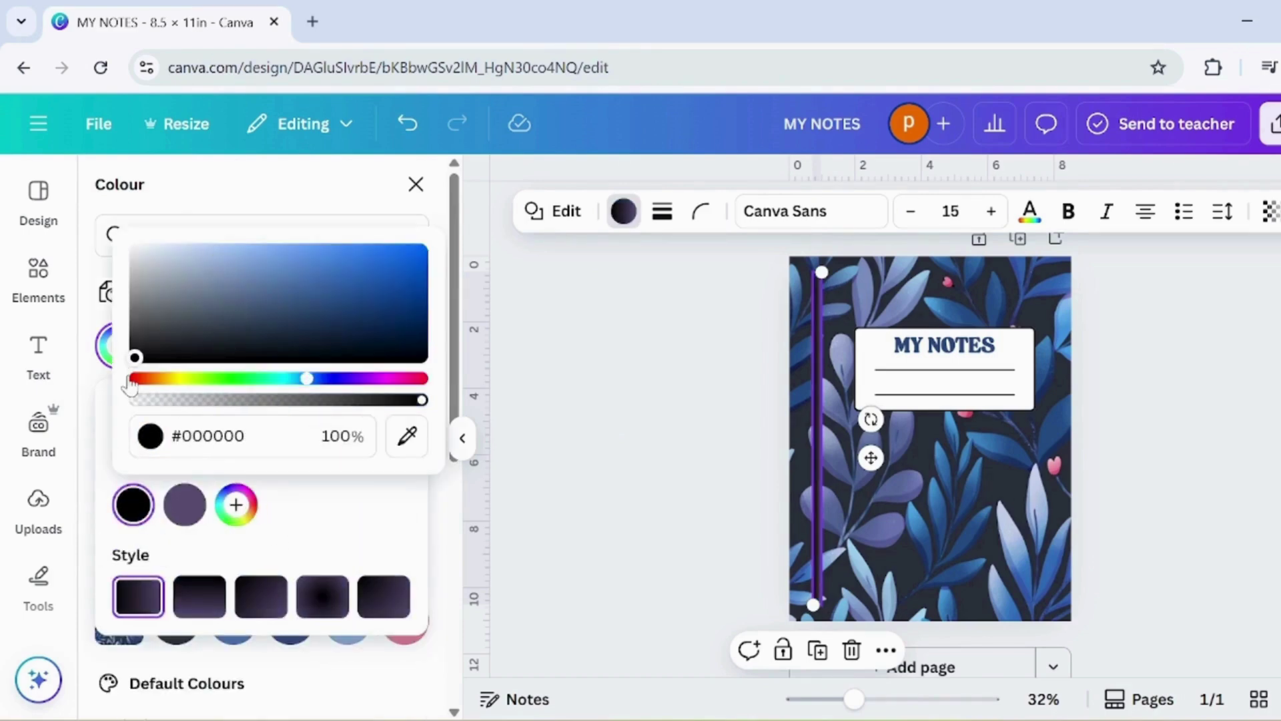
click(297, 490)
click(183, 521)
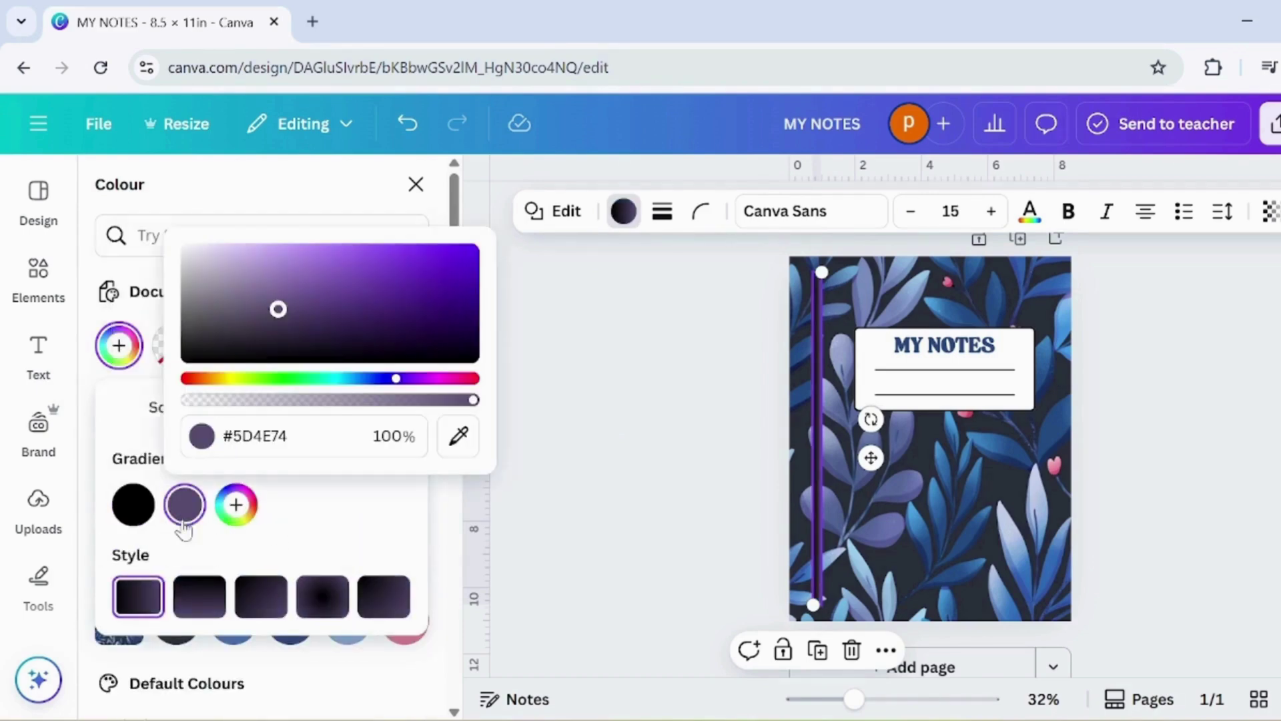
drag(279, 311, 185, 358)
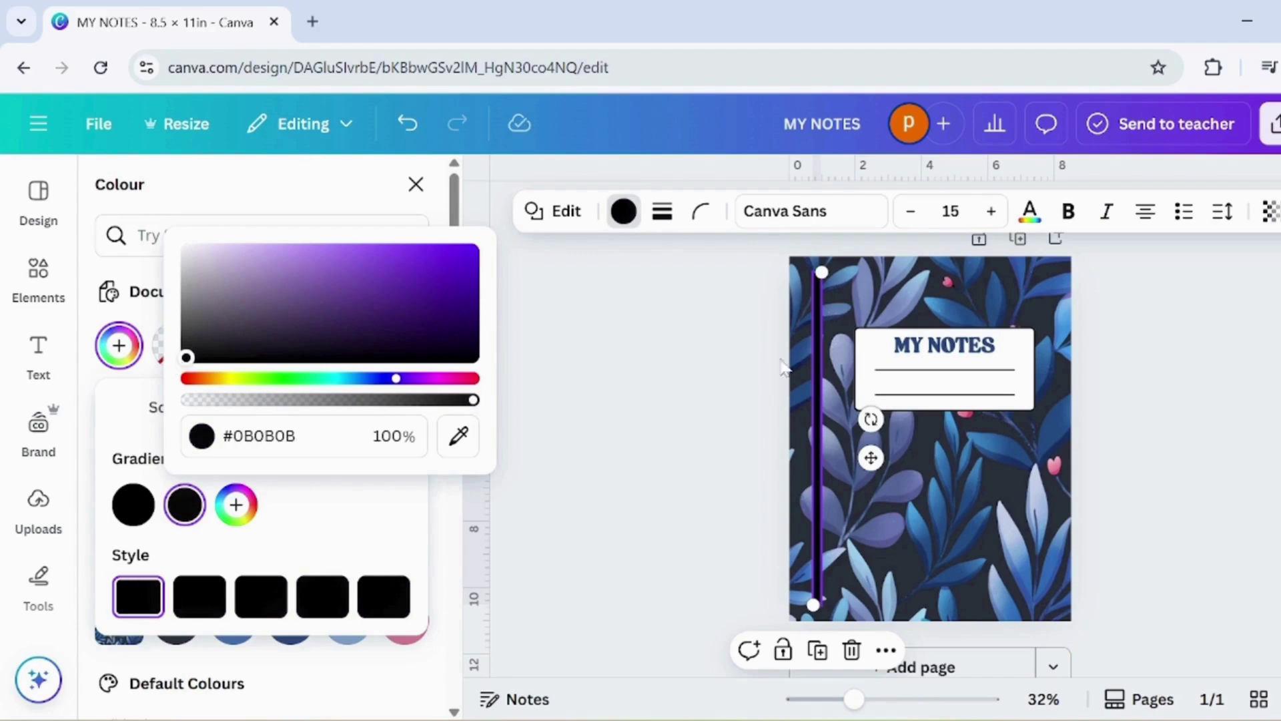
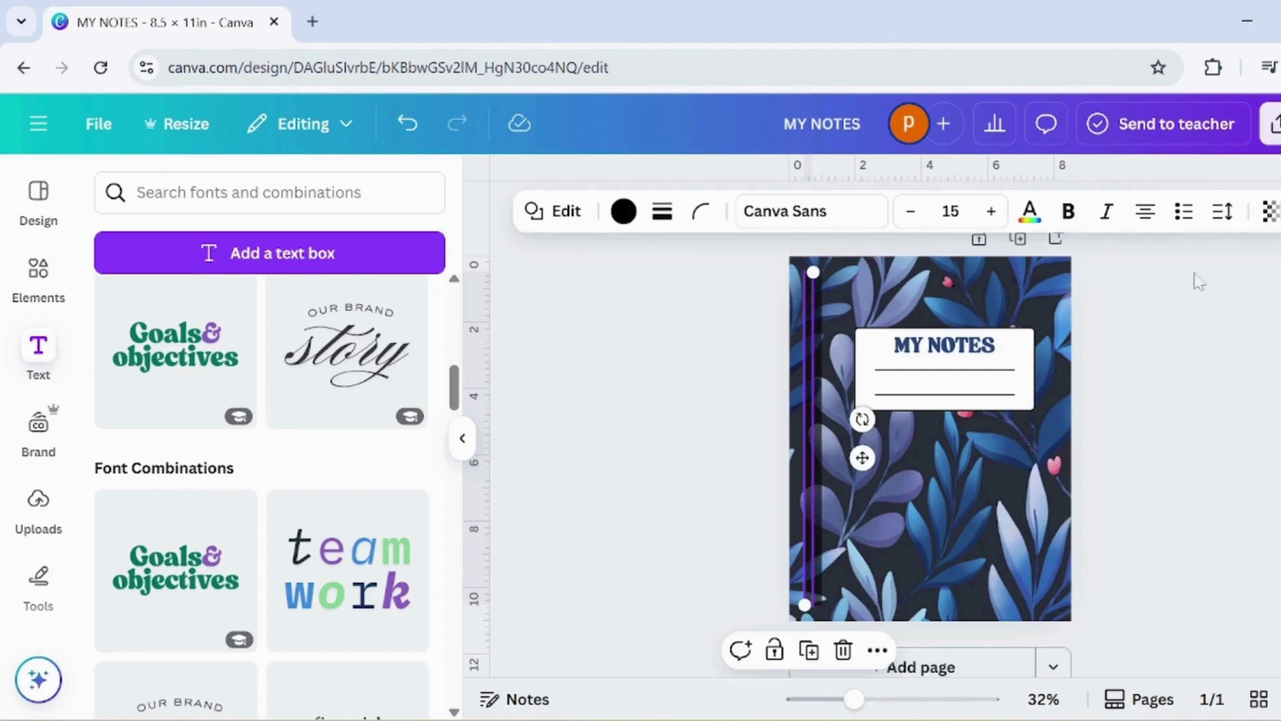
Check the spine line's transparency setting, then reselect the line.
click(1271, 210)
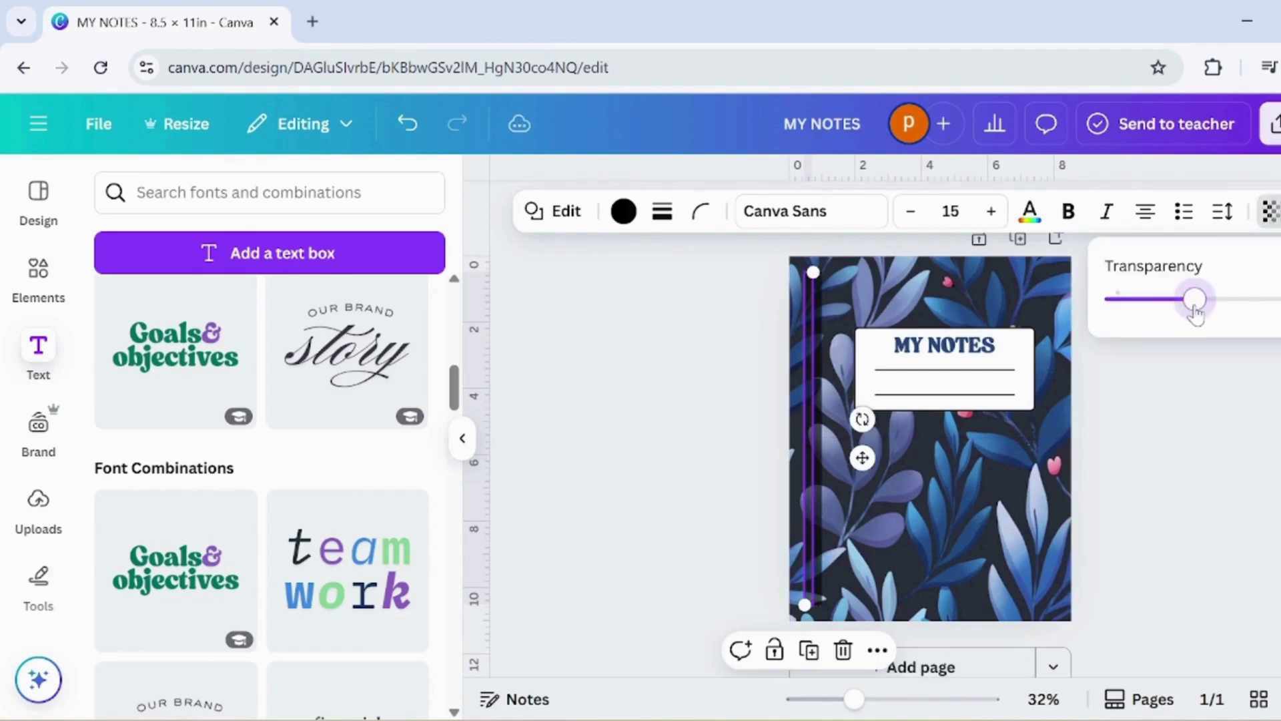
click(1158, 438)
click(721, 538)
click(815, 544)
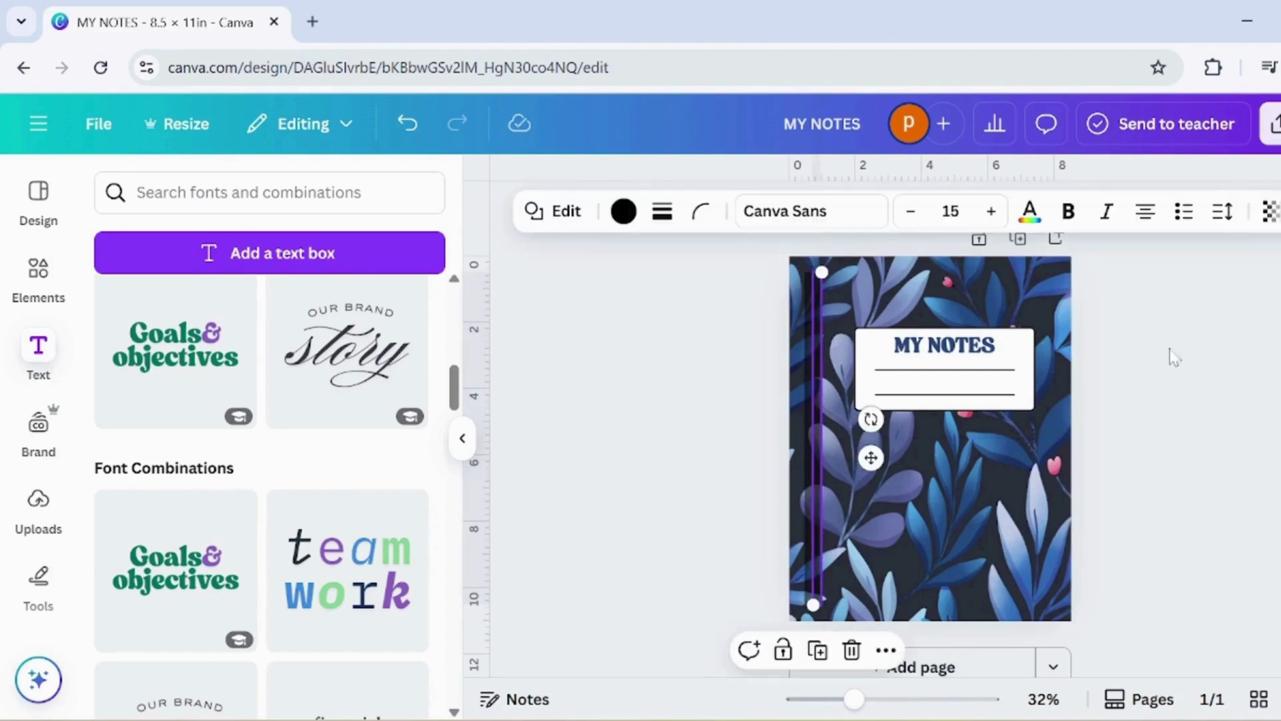
click(1271, 212)
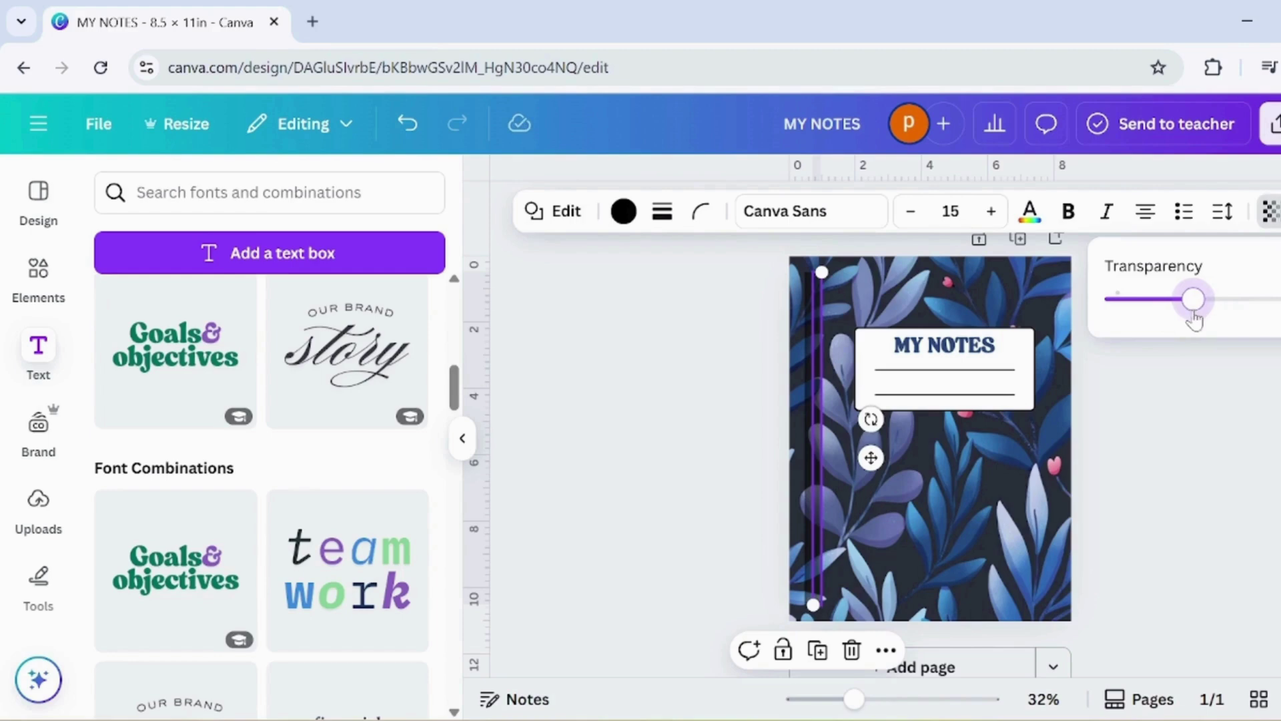
click(1178, 380)
click(806, 546)
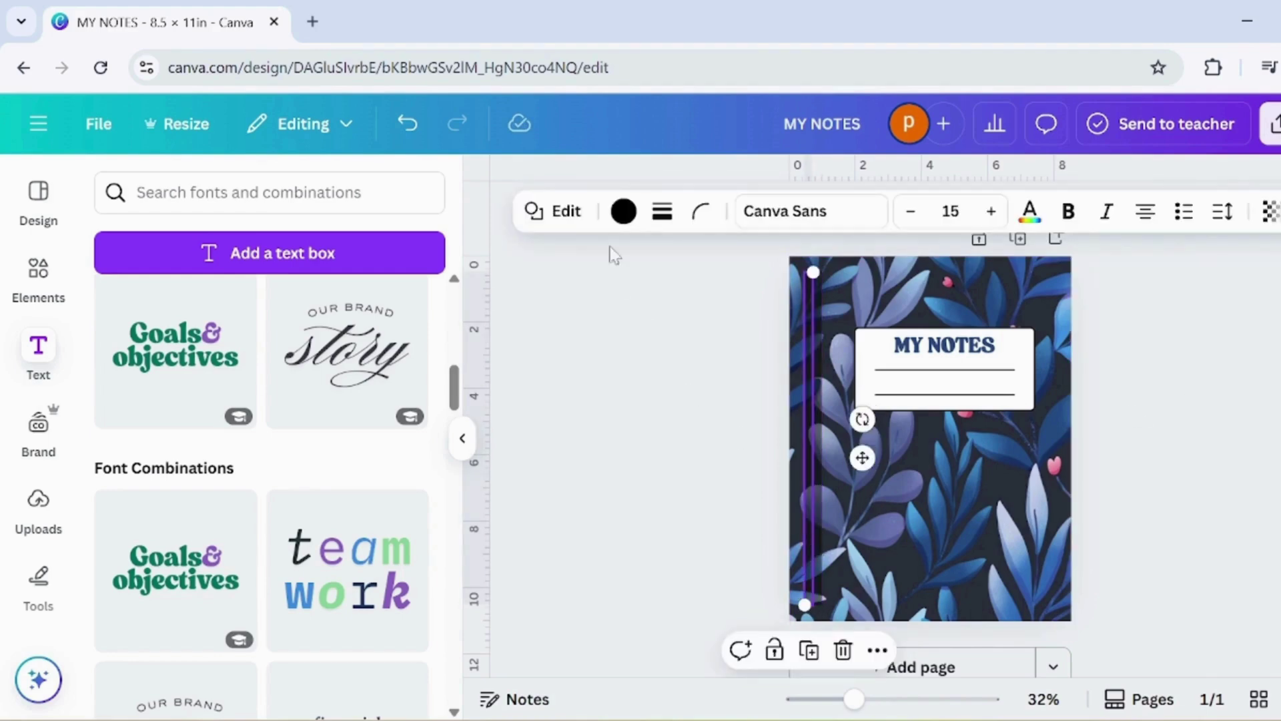
Give the spine line a gradient colour with its second stop at 0% opacity.
click(624, 211)
click(406, 360)
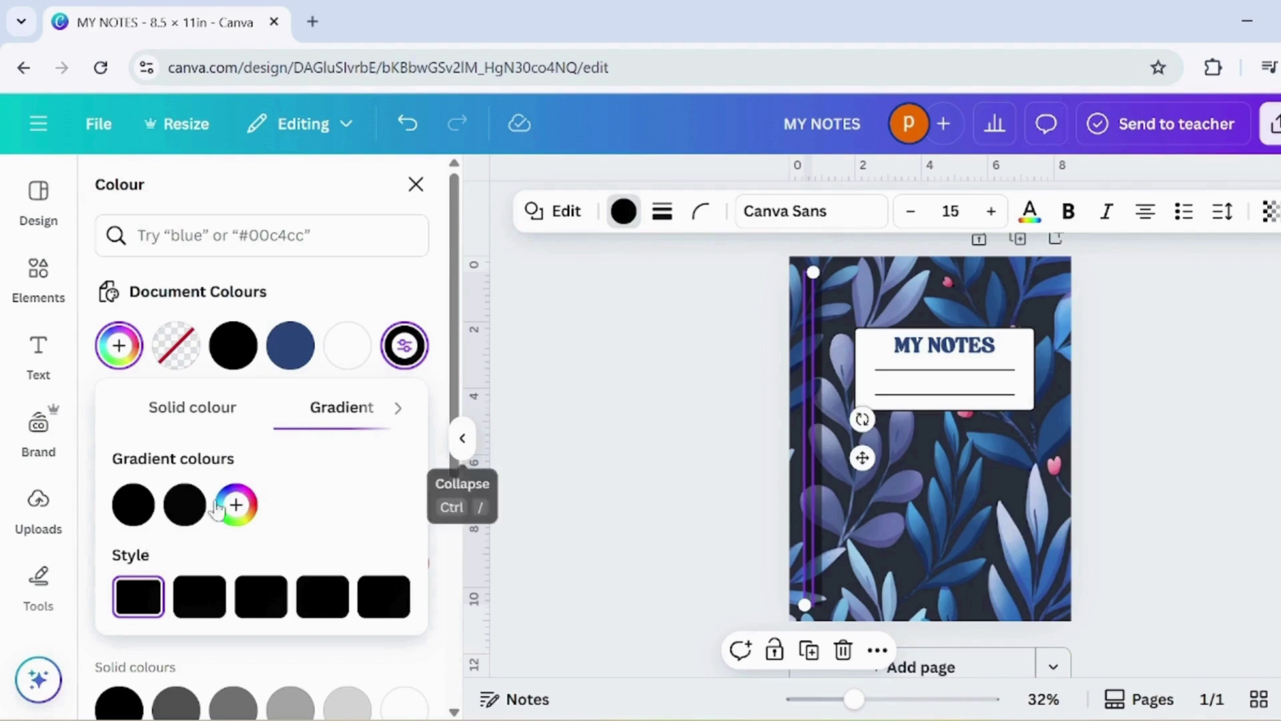
click(186, 507)
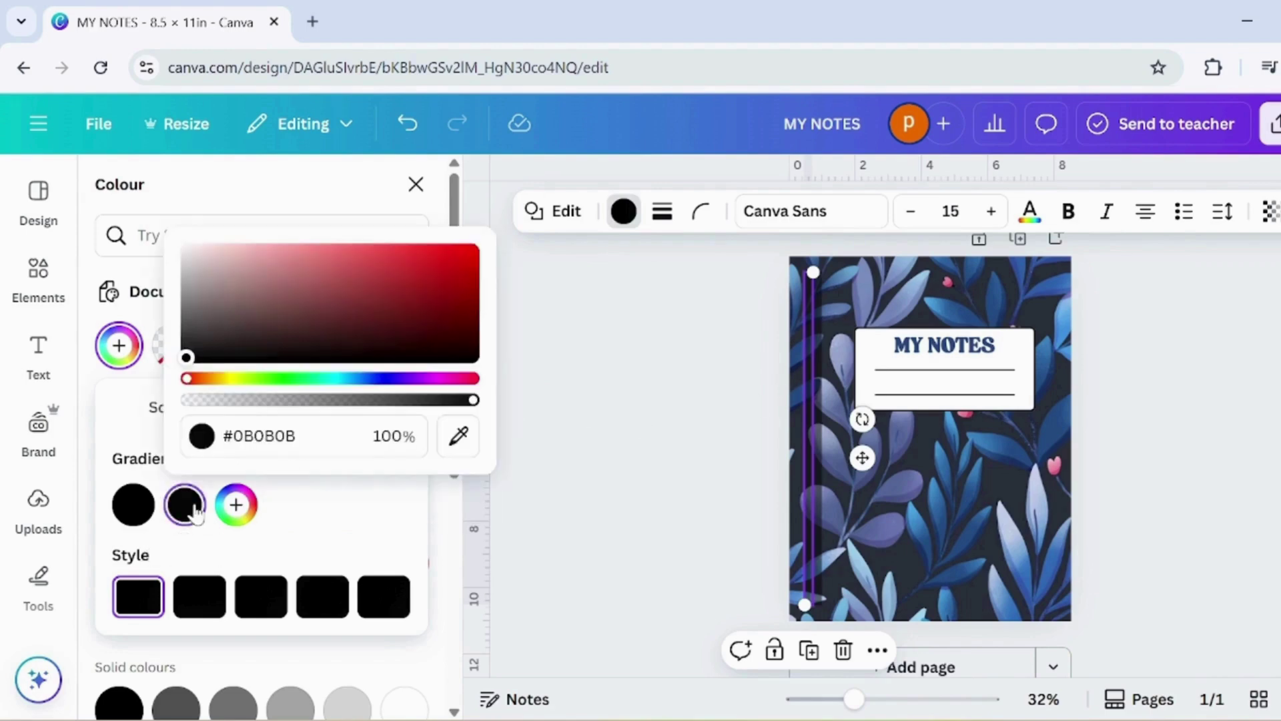
click(817, 520)
click(644, 423)
click(815, 360)
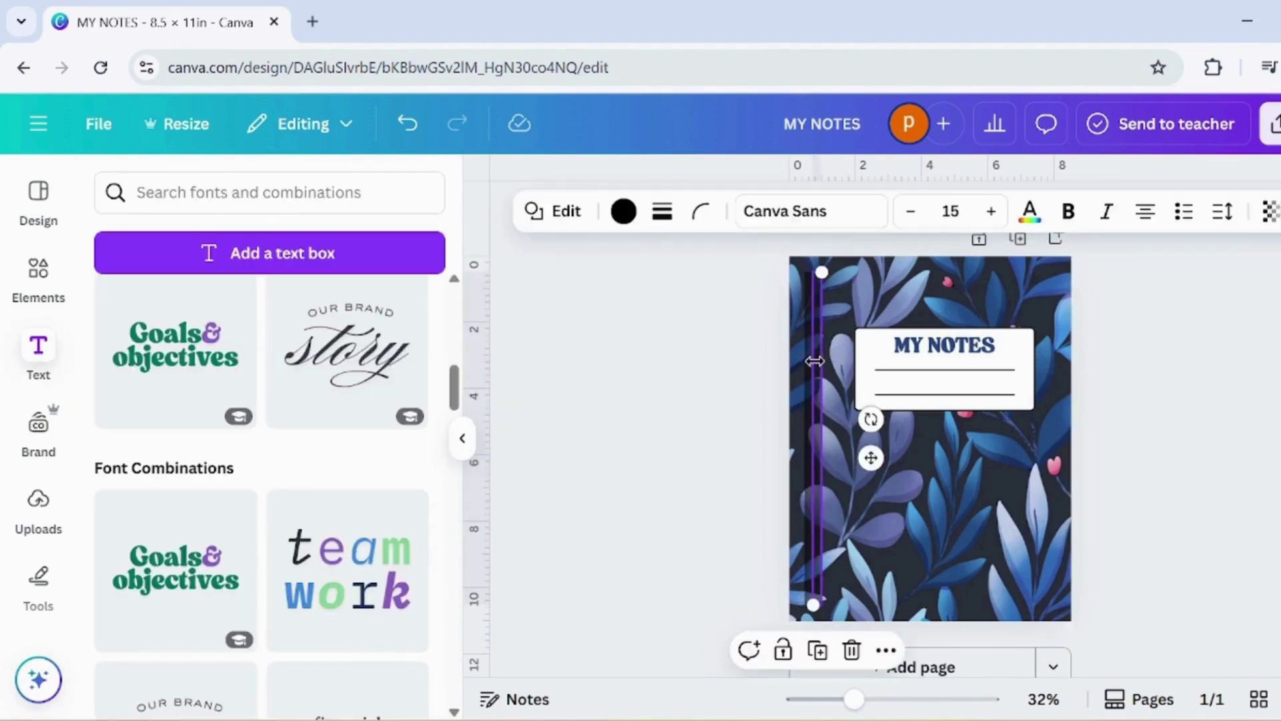
click(623, 212)
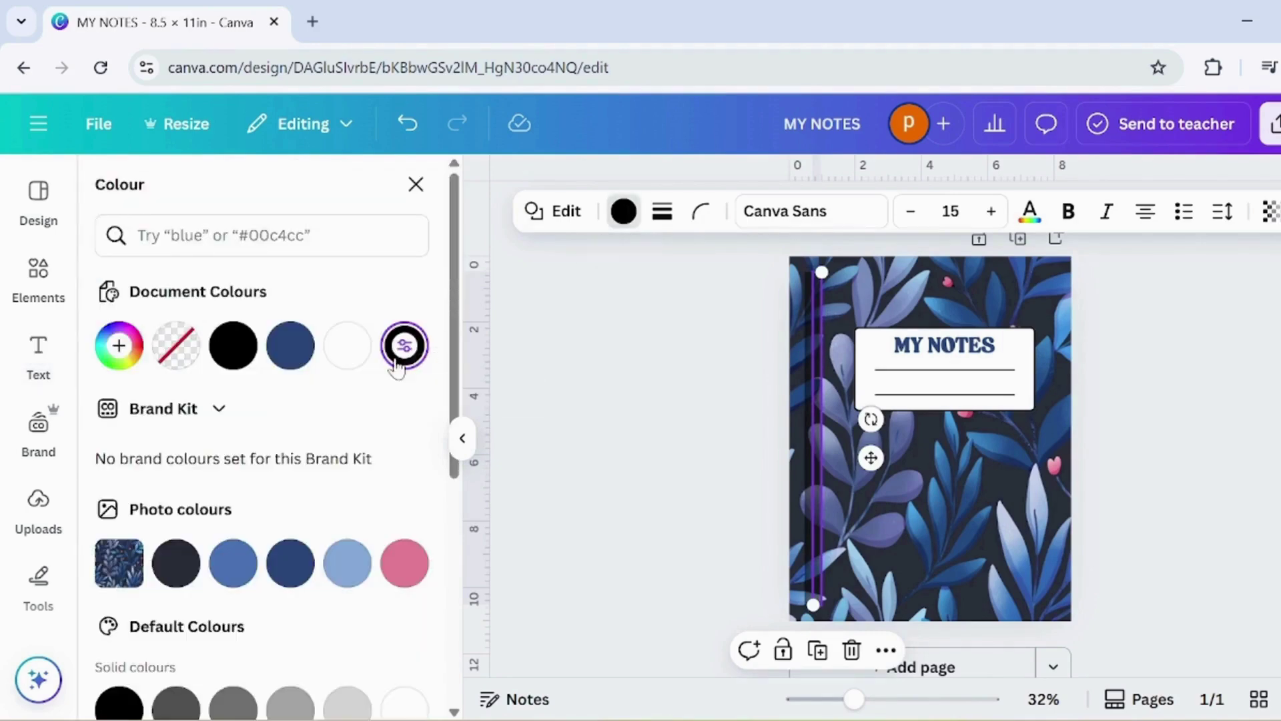
click(398, 362)
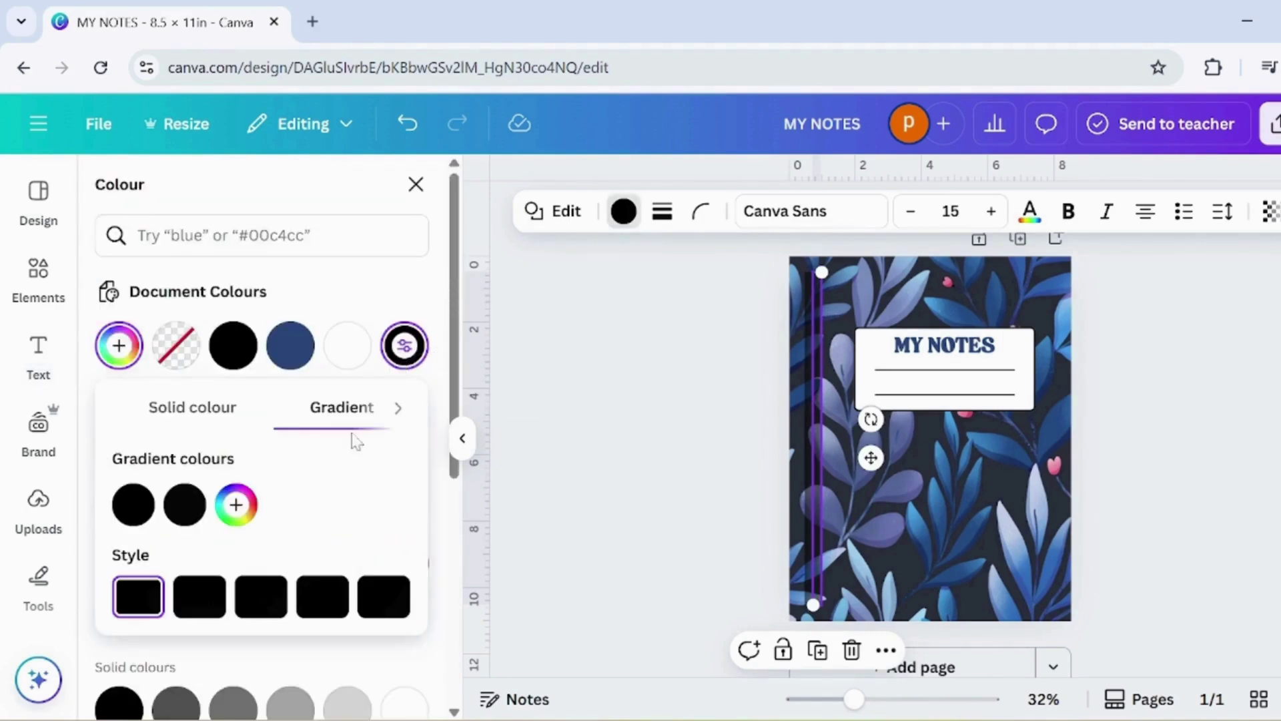
click(185, 505)
drag(454, 413, 157, 403)
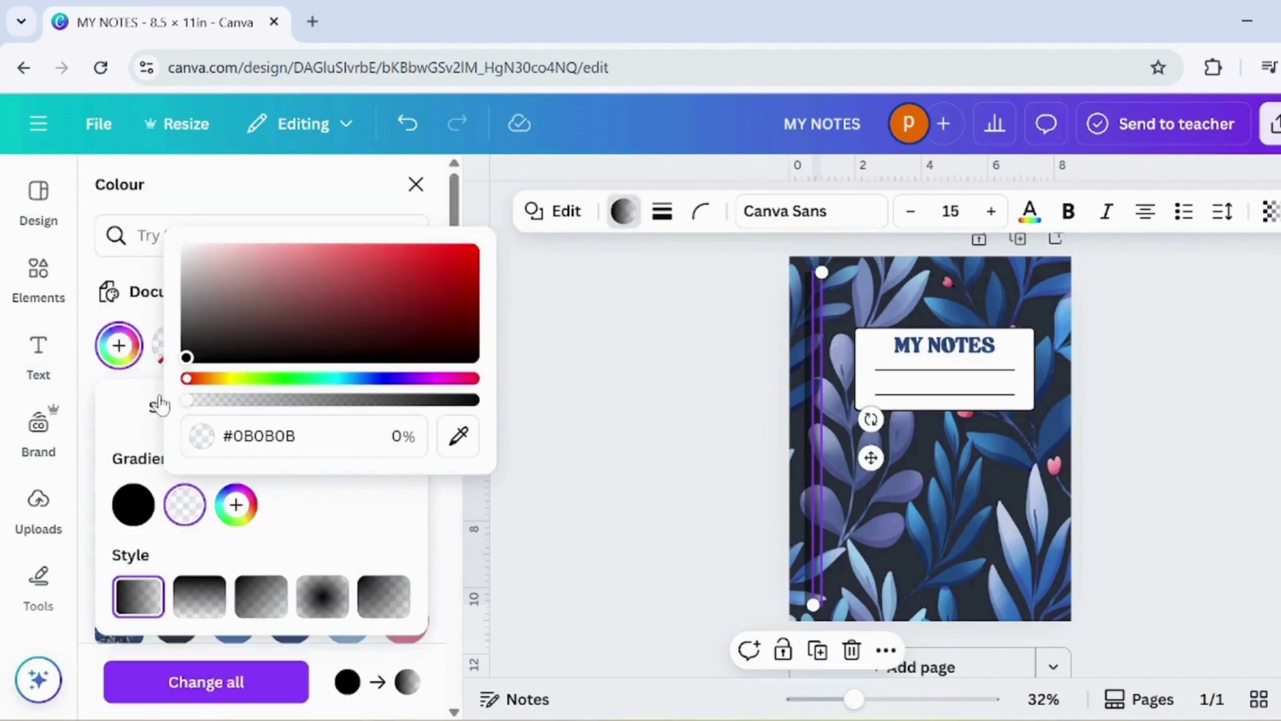
click(560, 403)
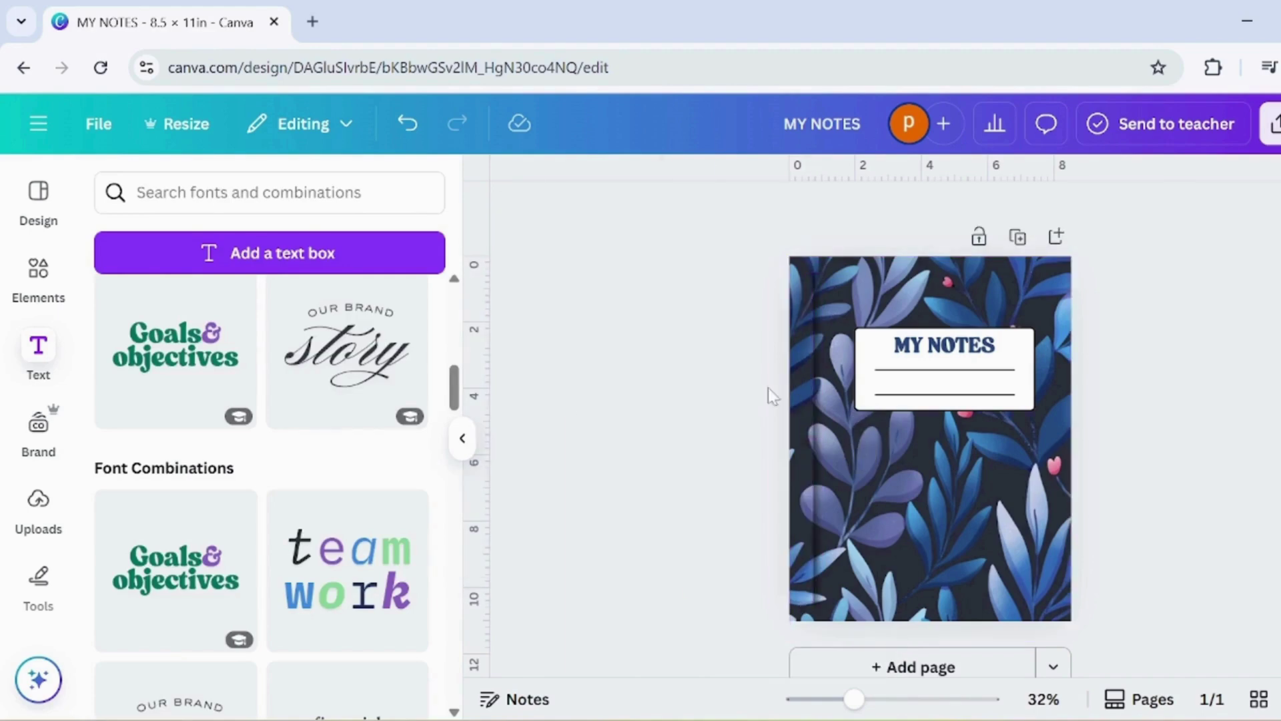
Select the spine line, remove a test duplicate, and check its arrange and layer options.
click(823, 399)
click(823, 401)
click(817, 651)
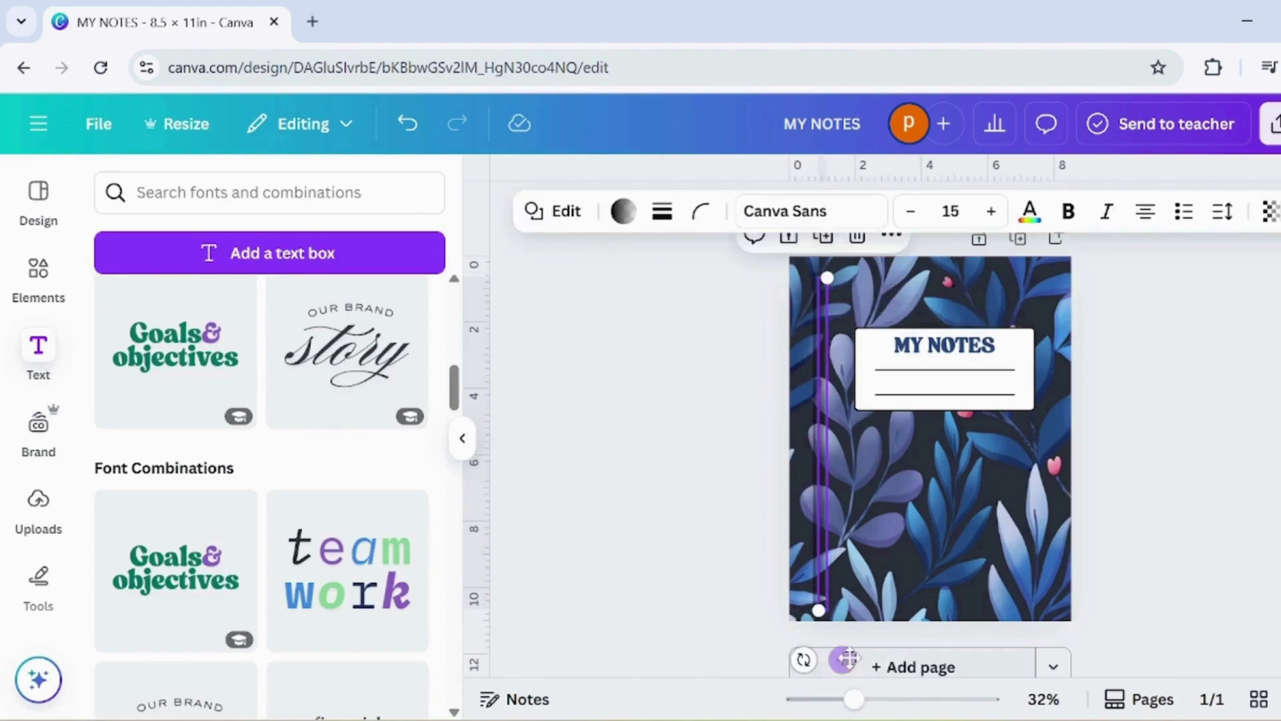
click(835, 654)
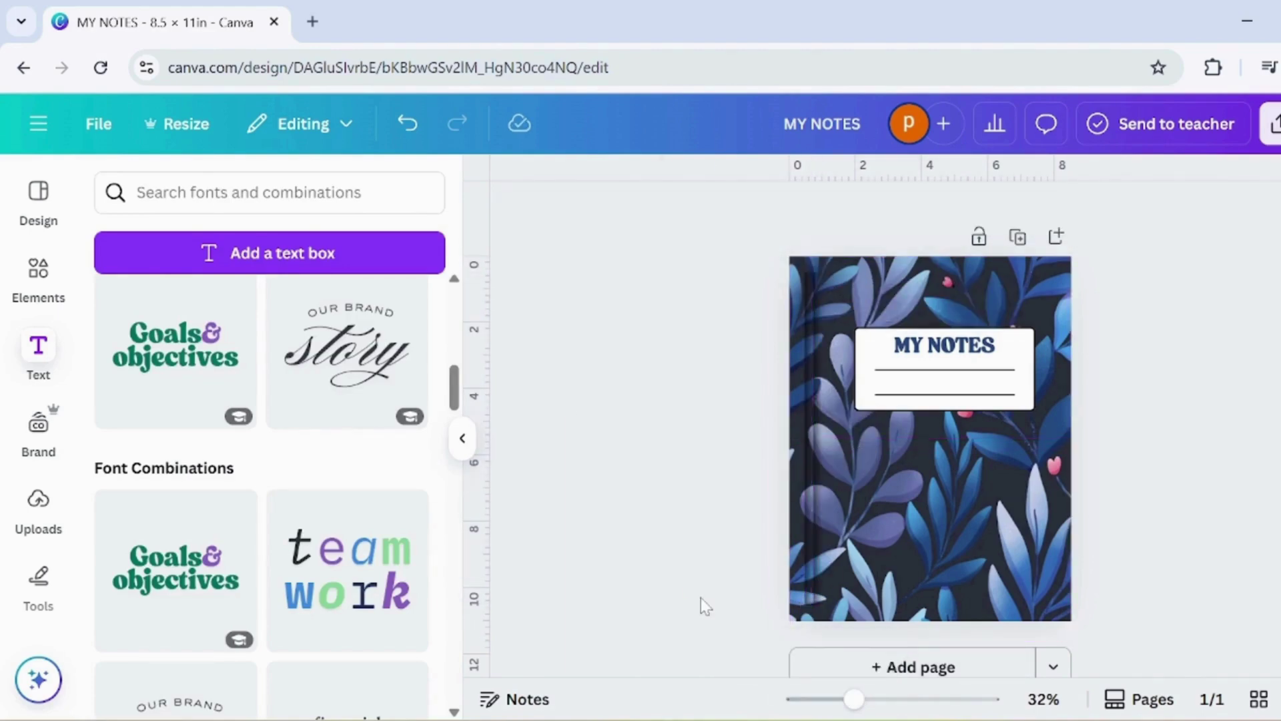
click(805, 604)
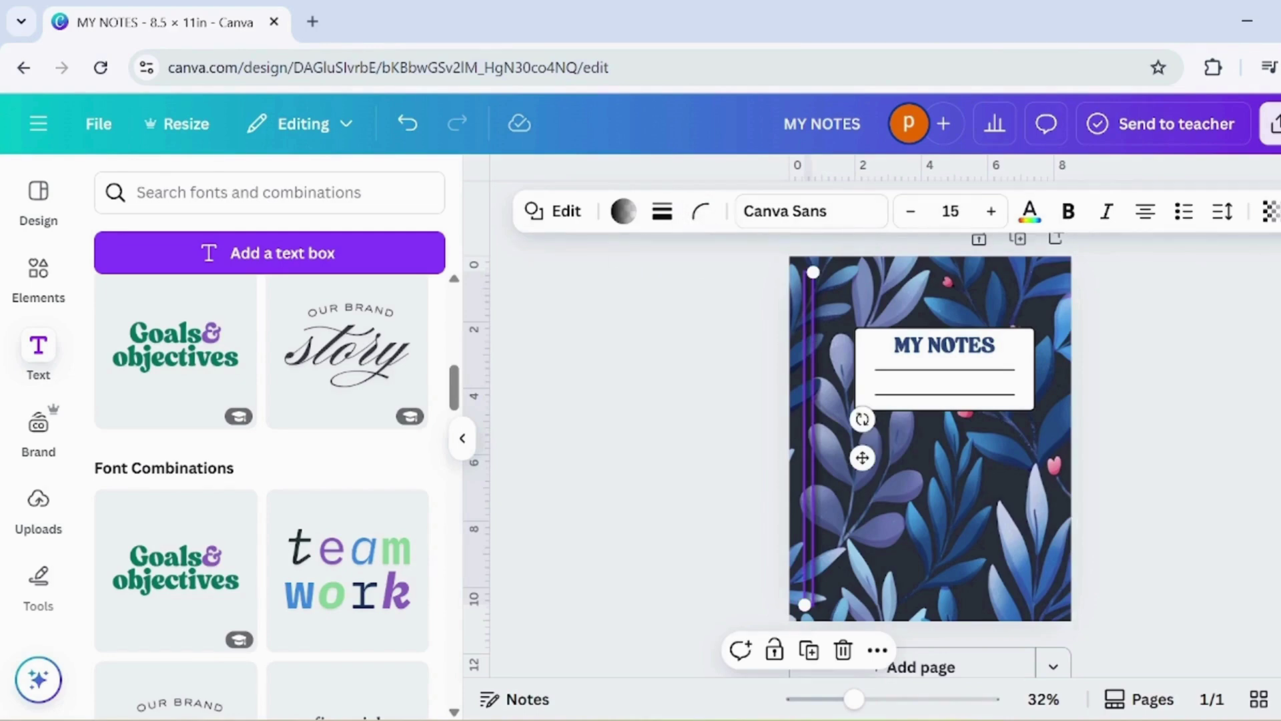
click(1280, 211)
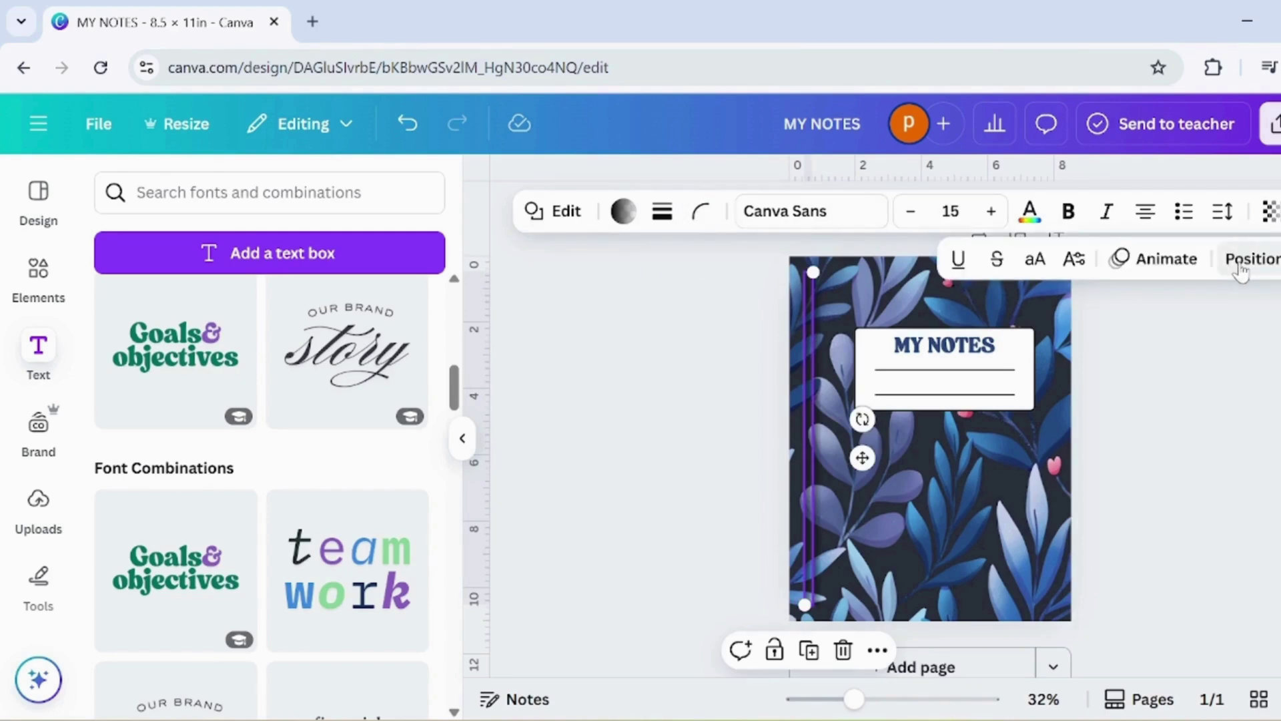
click(1241, 267)
click(1193, 314)
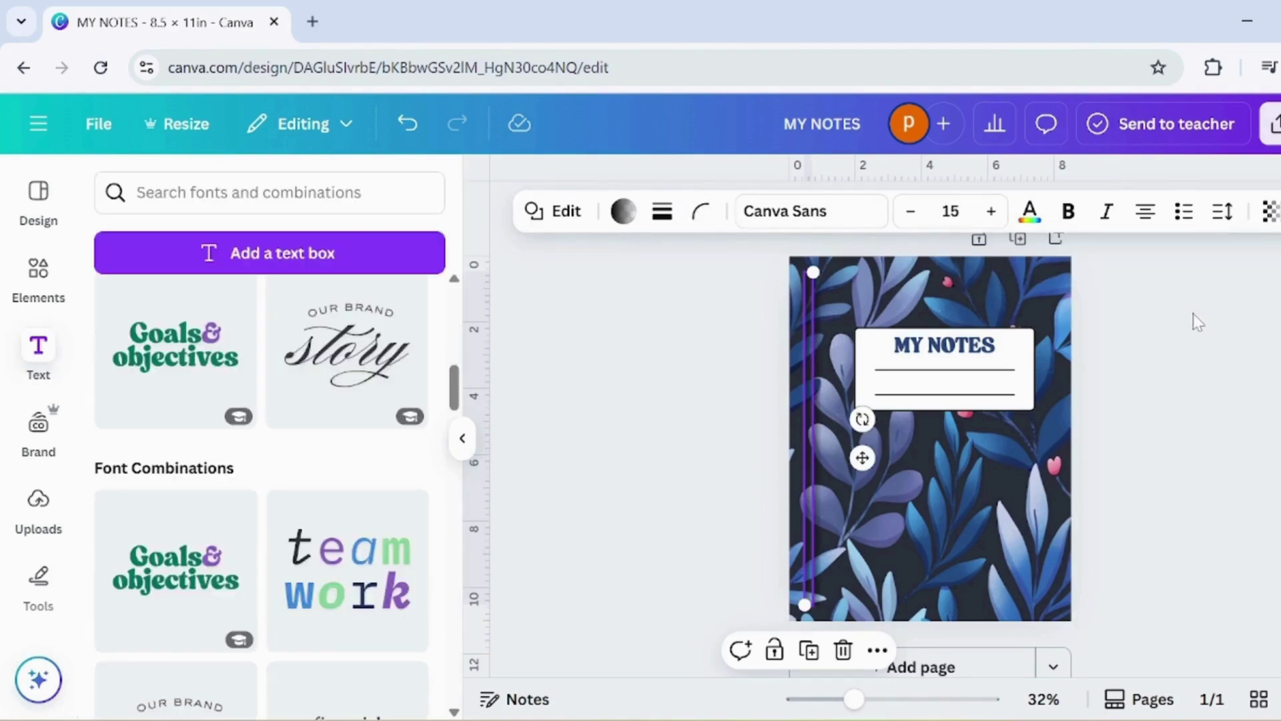
click(663, 450)
click(812, 447)
Swap the gradient stops so the spine fades from transparent to black.
click(623, 213)
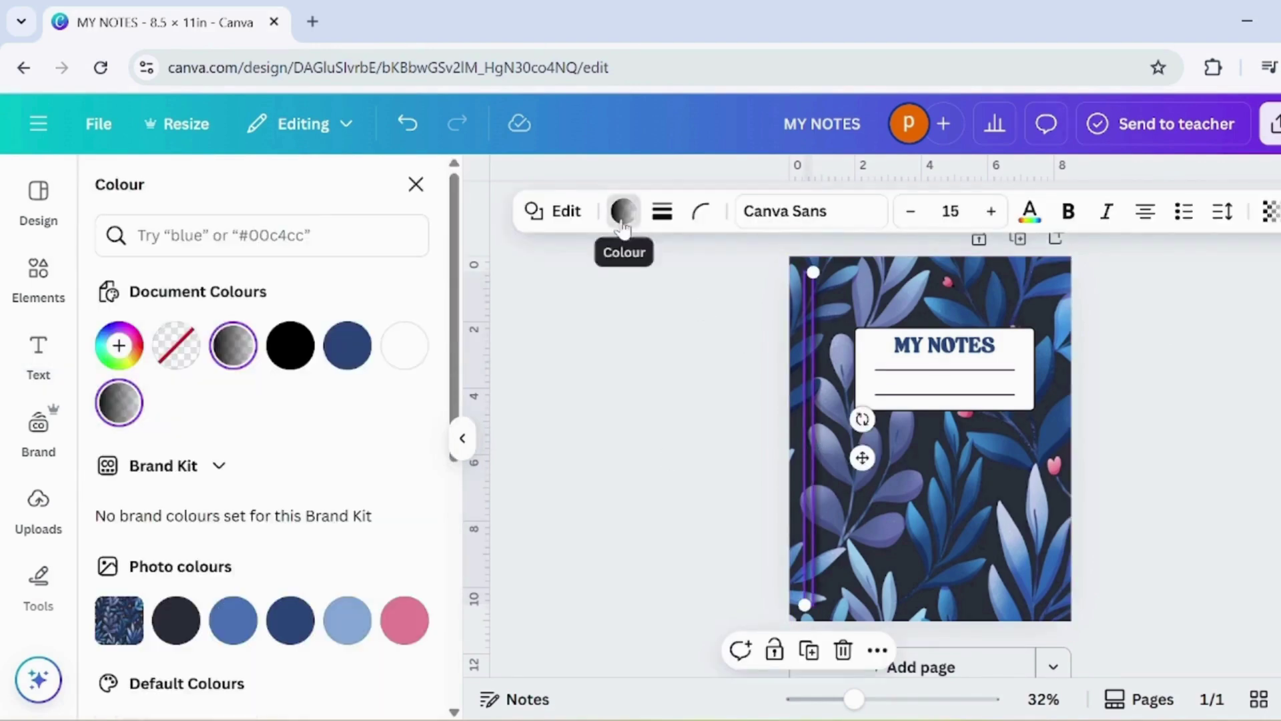
click(118, 406)
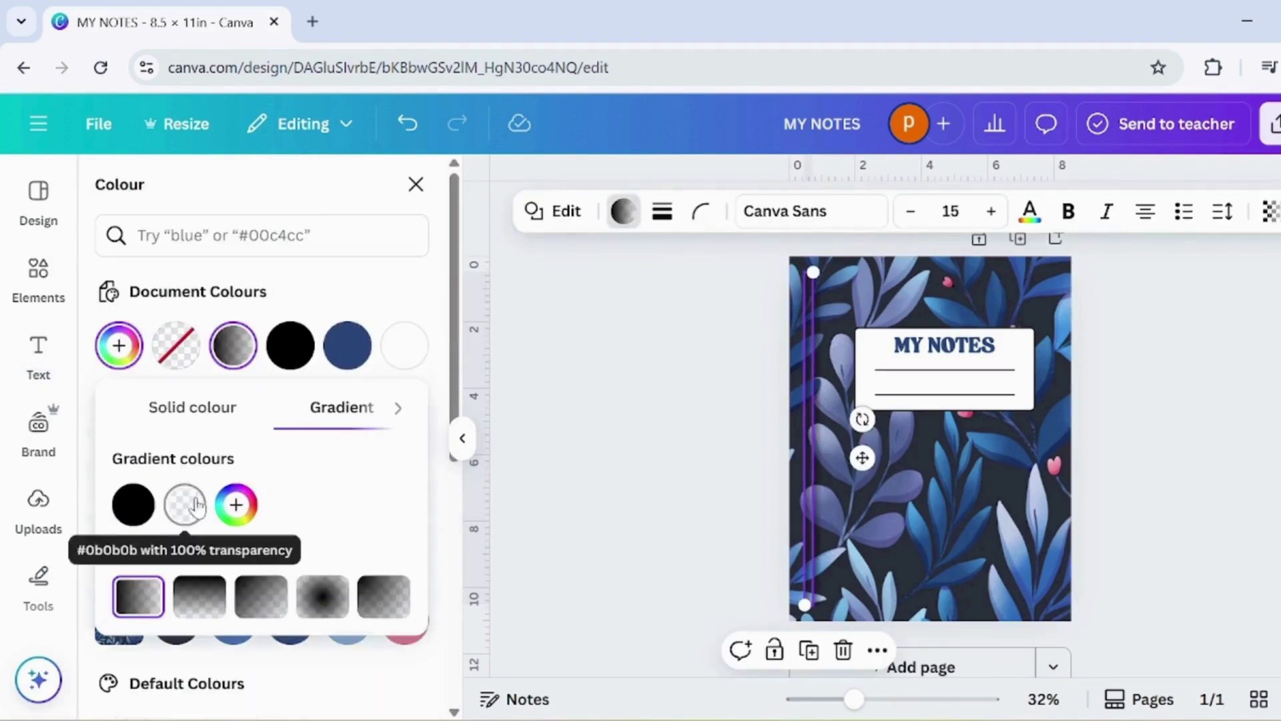
click(187, 507)
drag(135, 506, 194, 513)
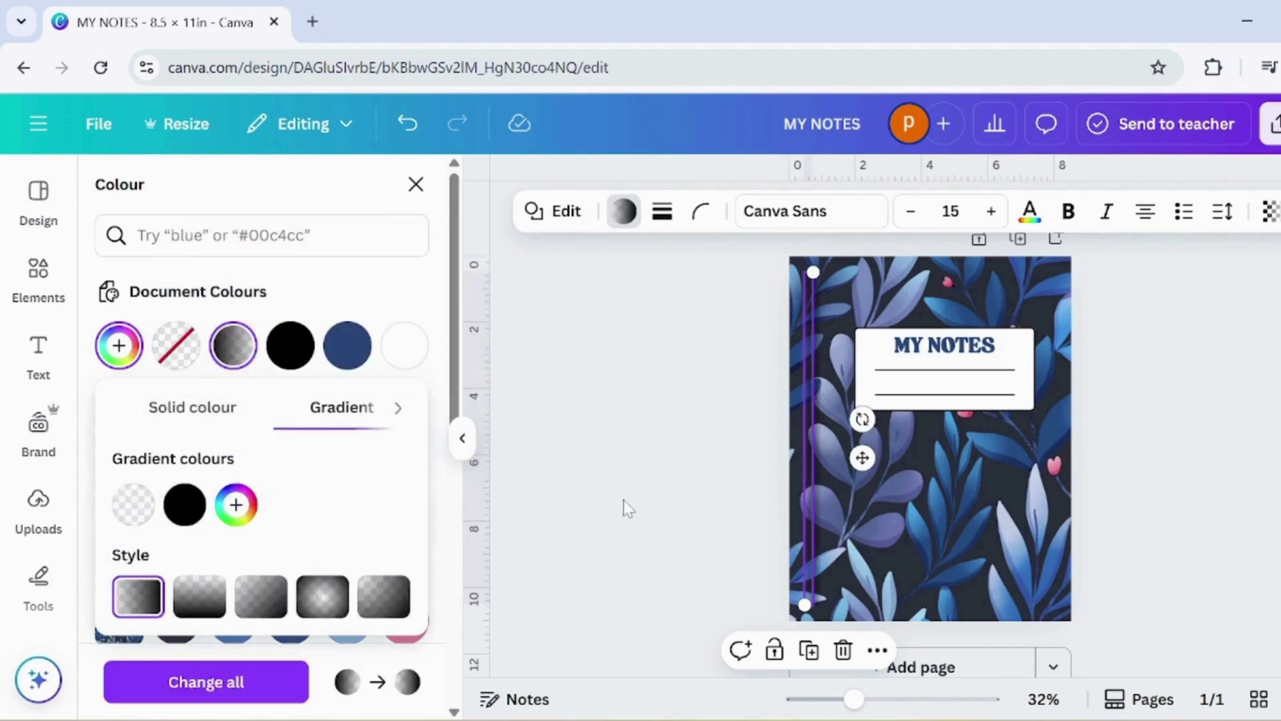
key(Escape)
key(Escape)
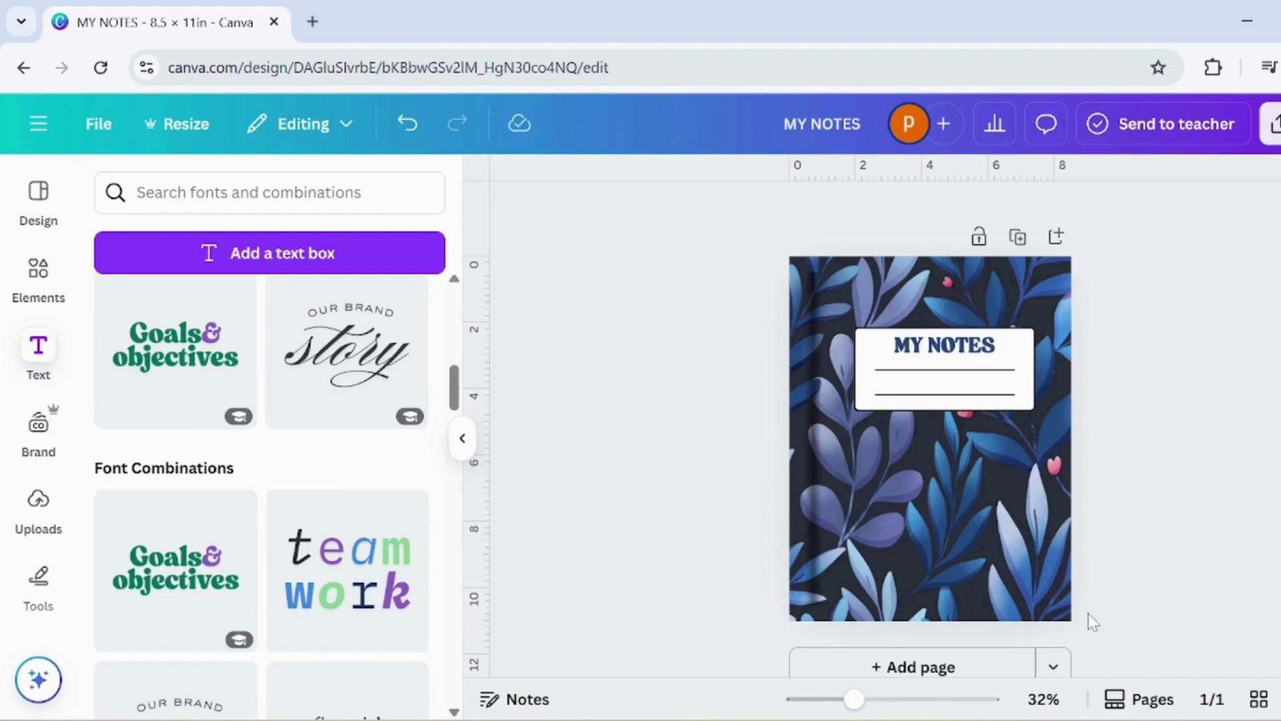
Add a blank second page after the cover.
scroll(1123, 558, down, 1)
click(992, 621)
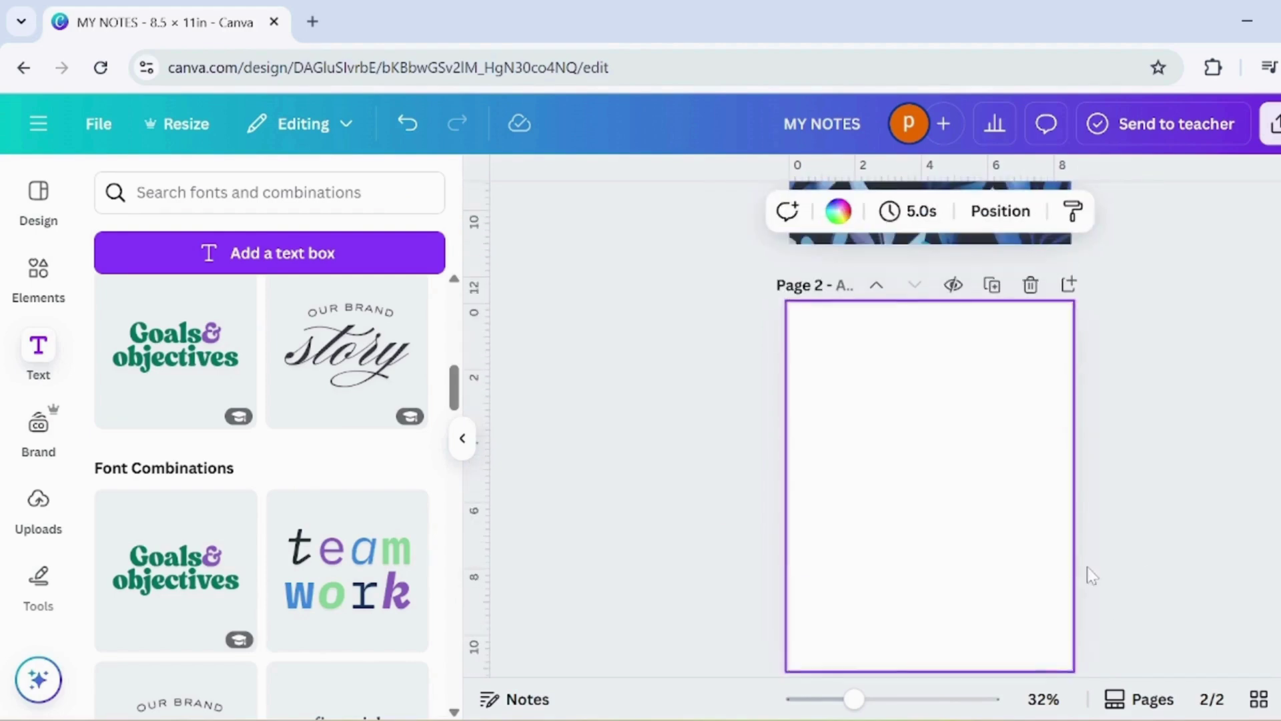
click(856, 700)
scroll(897, 628, down, 1)
right_click(896, 626)
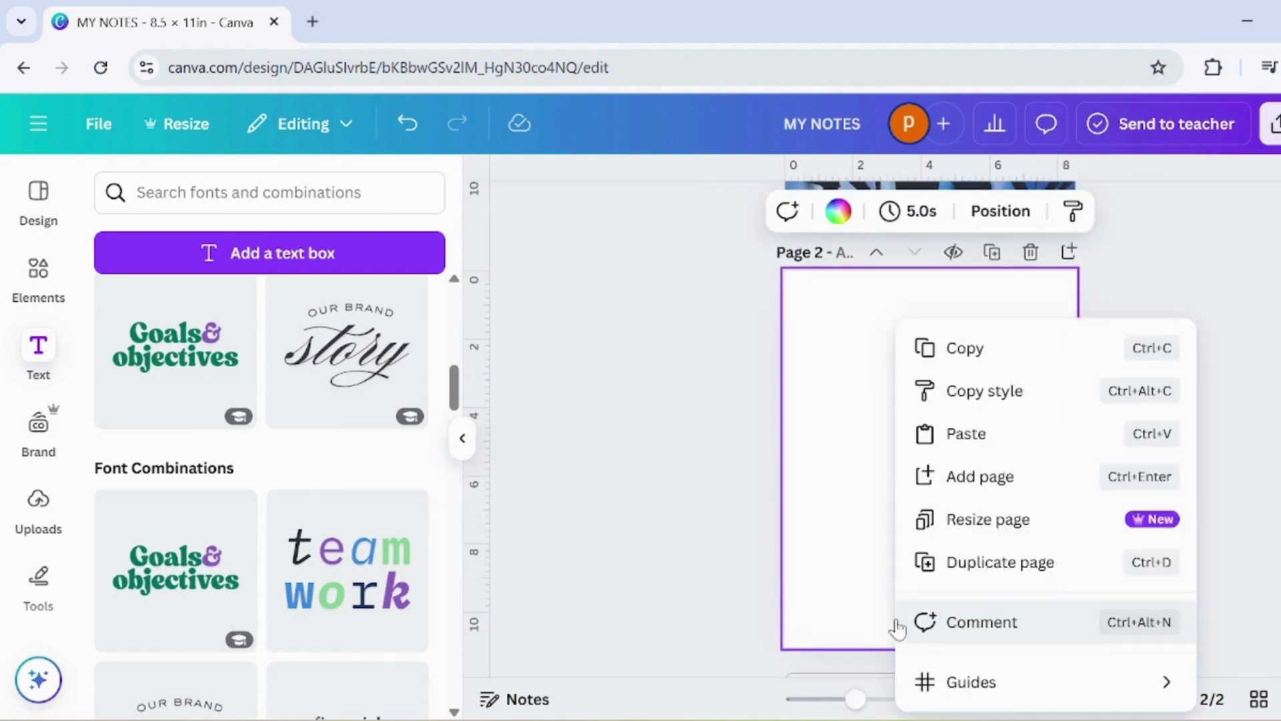
click(1263, 448)
Insert a line and stretch it across the top of page 2.
key(l)
drag(950, 509, 877, 358)
drag(909, 298, 1045, 300)
click(1090, 357)
click(1025, 302)
click(739, 212)
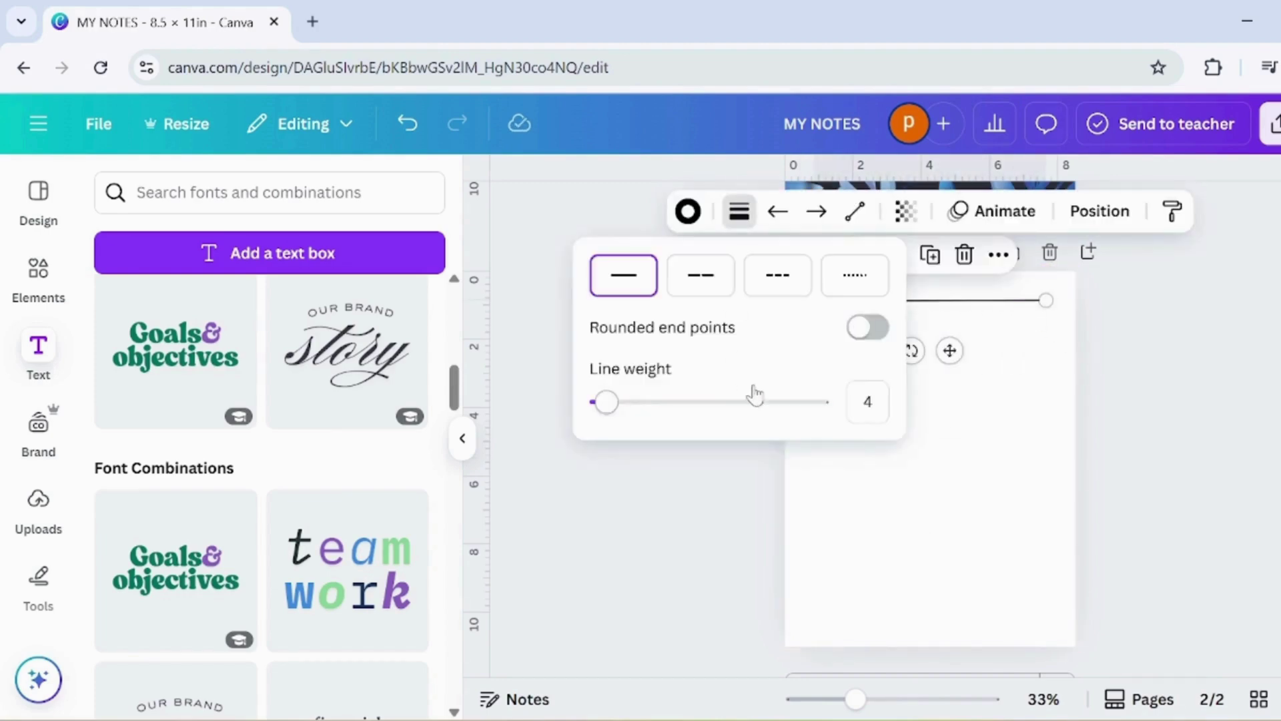
click(1240, 495)
click(1239, 494)
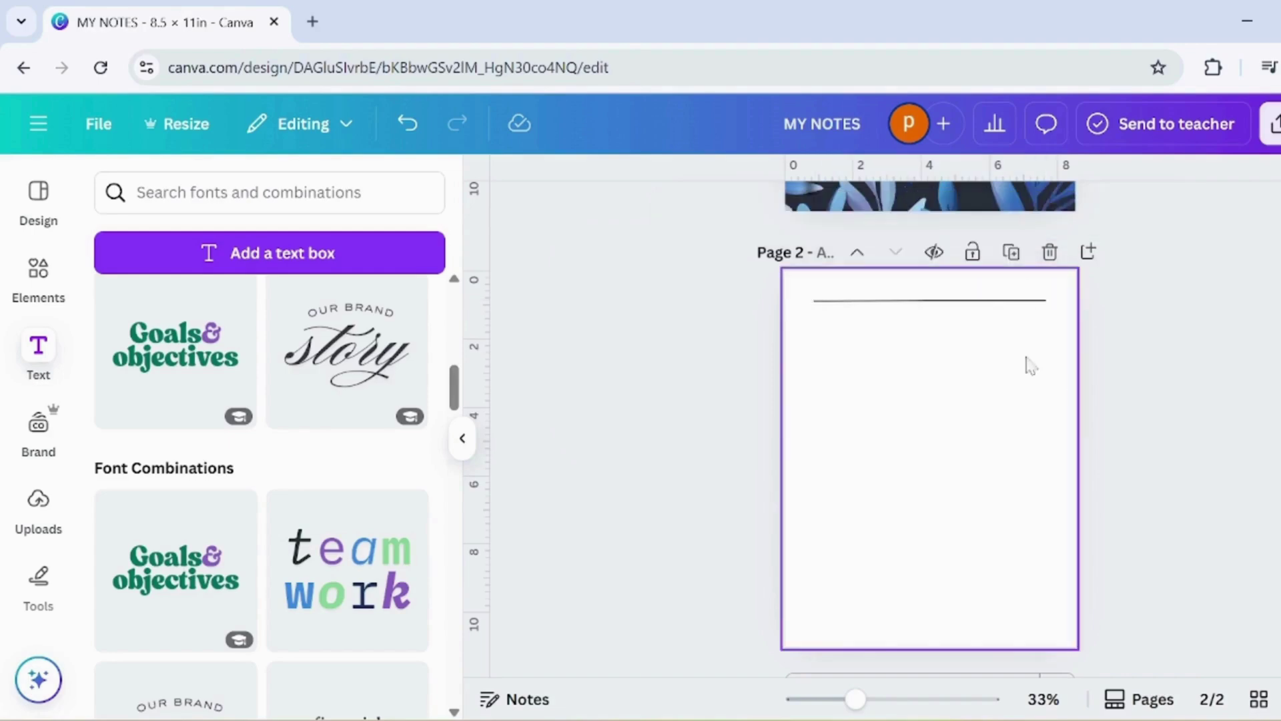
click(991, 303)
Duplicate the ruled line repeatedly to stack evenly spaced lines down to the page bottom.
click(931, 255)
drag(958, 359, 953, 374)
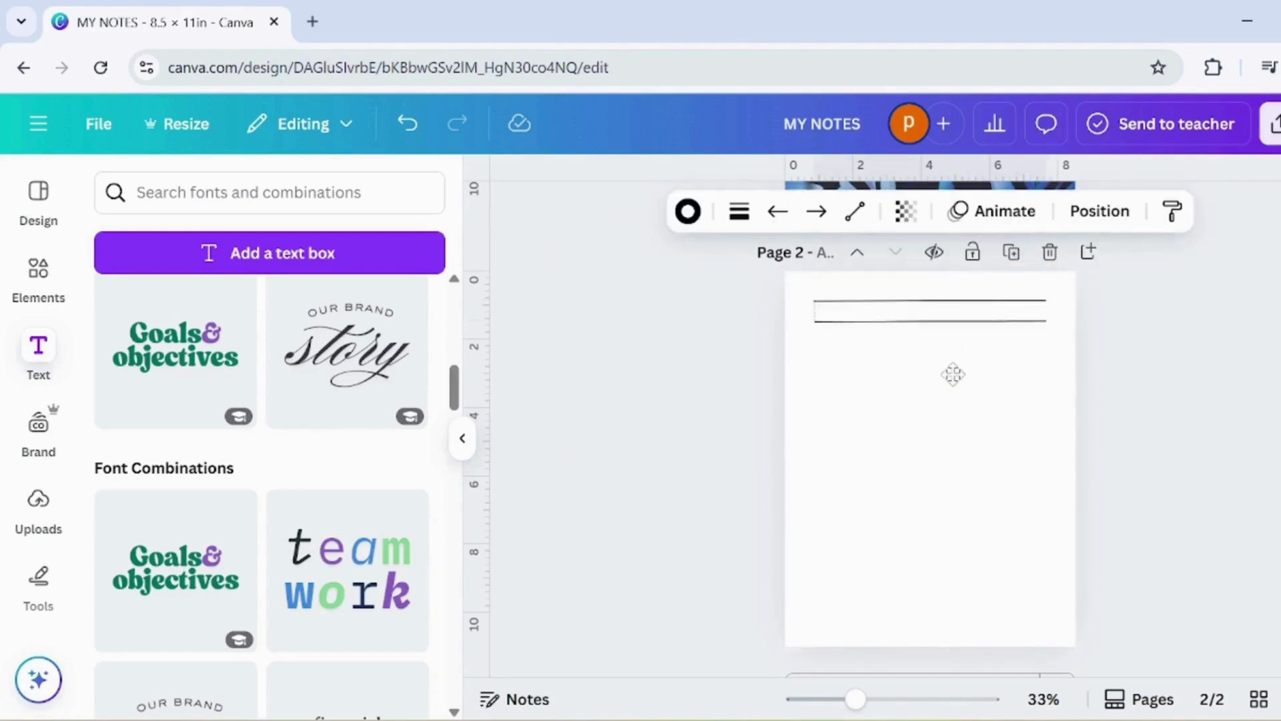
click(930, 277)
click(930, 300)
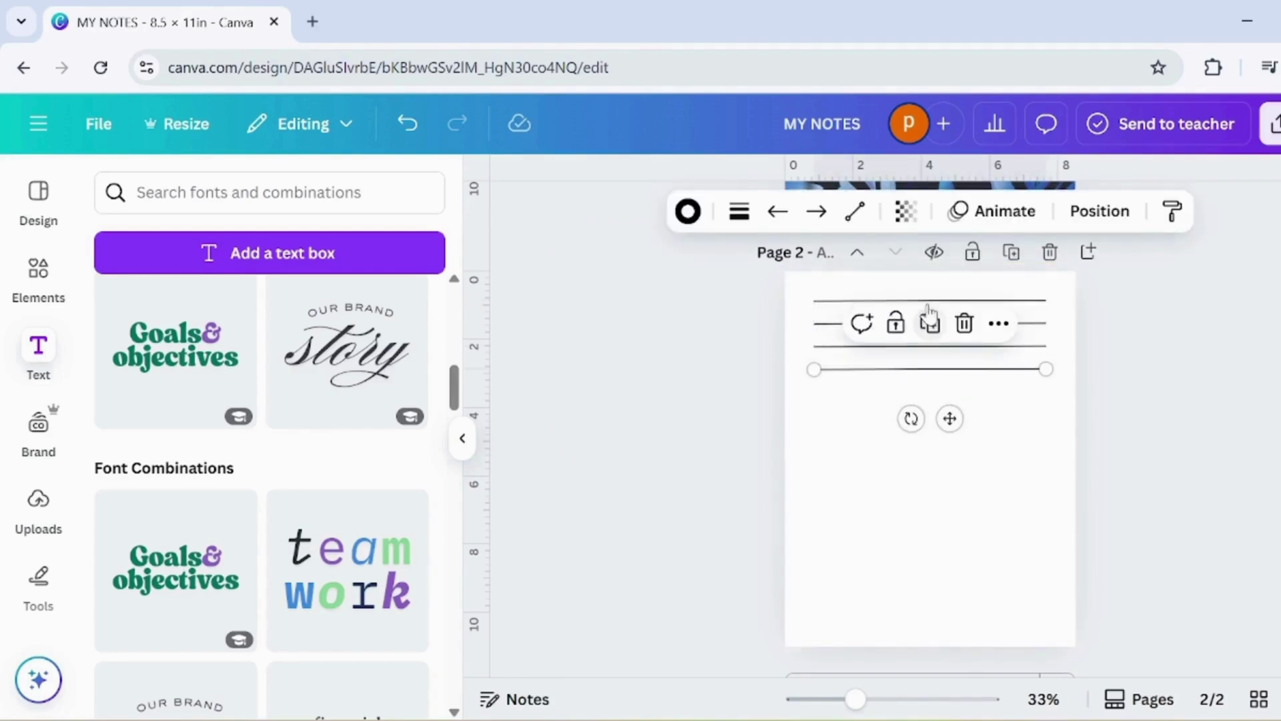
click(930, 323)
click(929, 346)
click(930, 368)
click(930, 391)
click(930, 414)
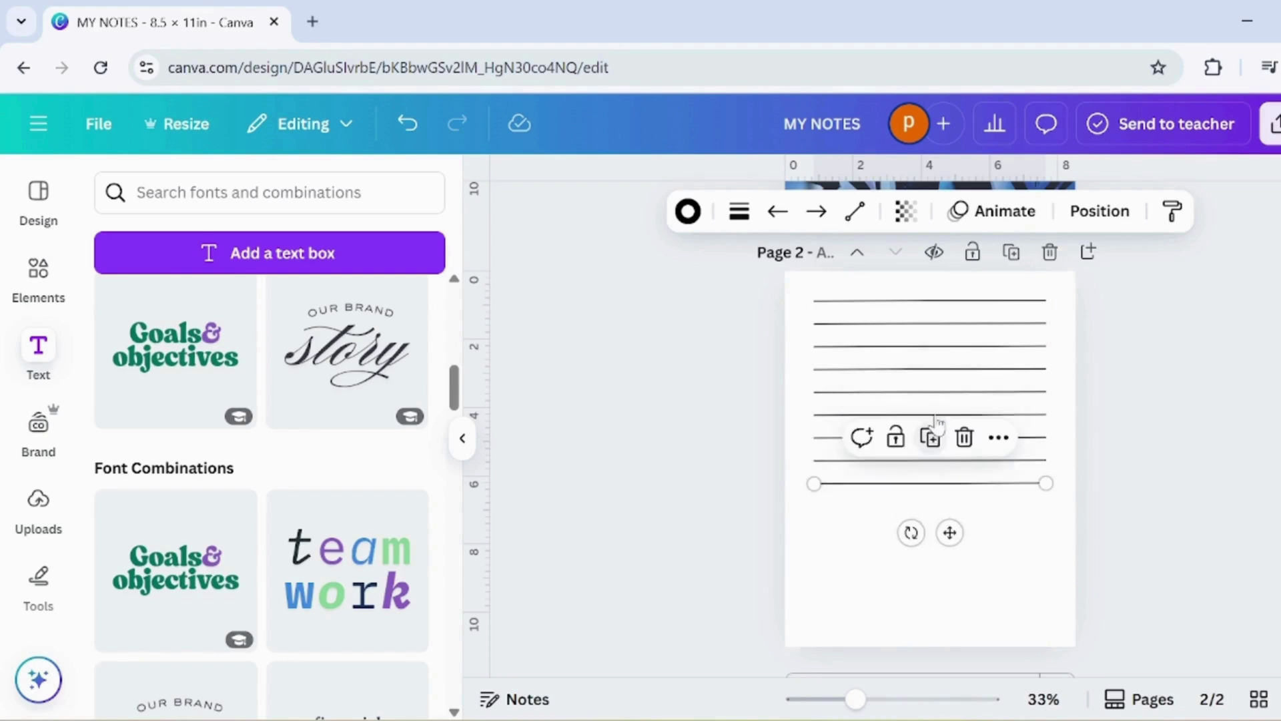
click(930, 437)
click(931, 462)
click(931, 484)
click(931, 507)
click(931, 530)
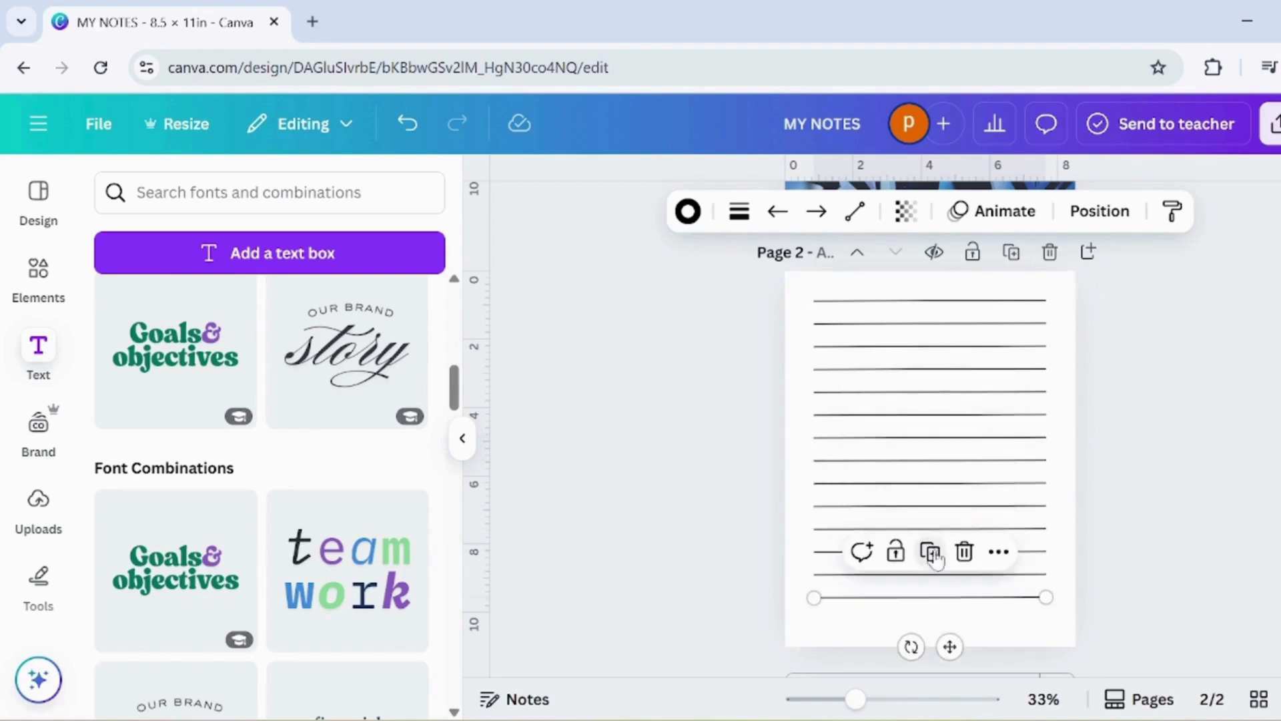
click(931, 553)
click(1144, 568)
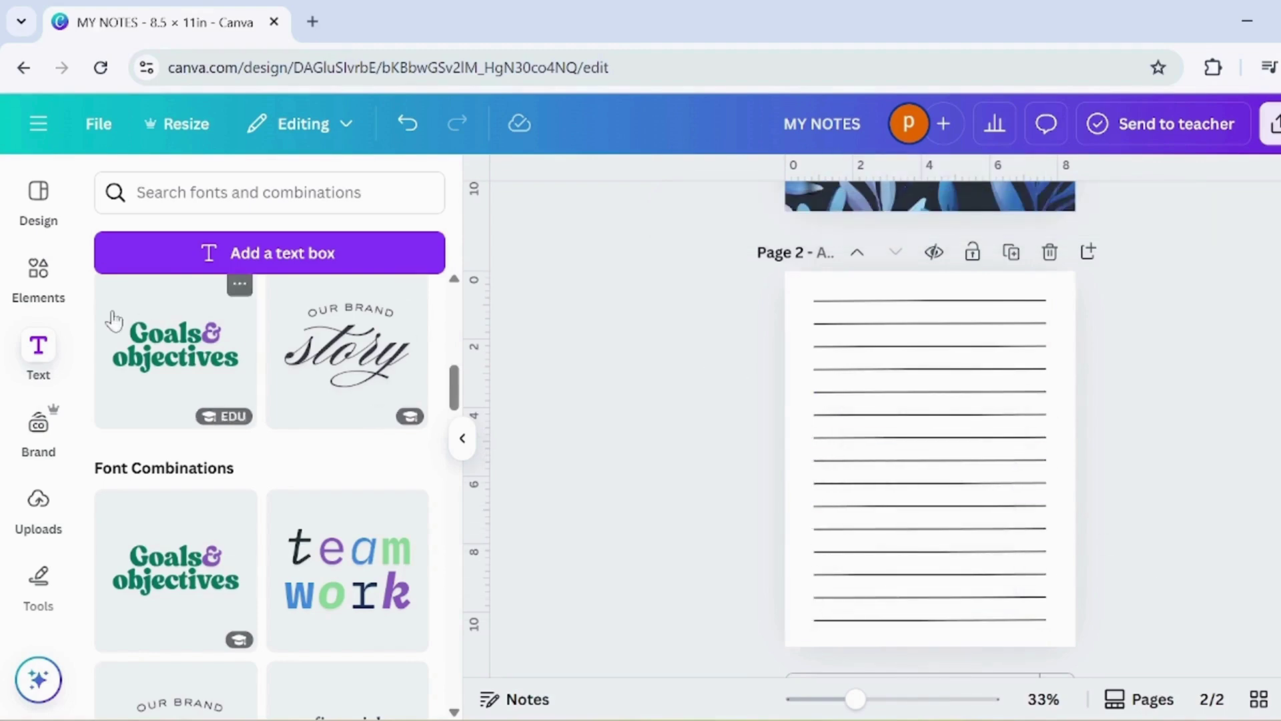
Browse patterns similar to a floral background, then return to the search results.
click(38, 273)
click(187, 332)
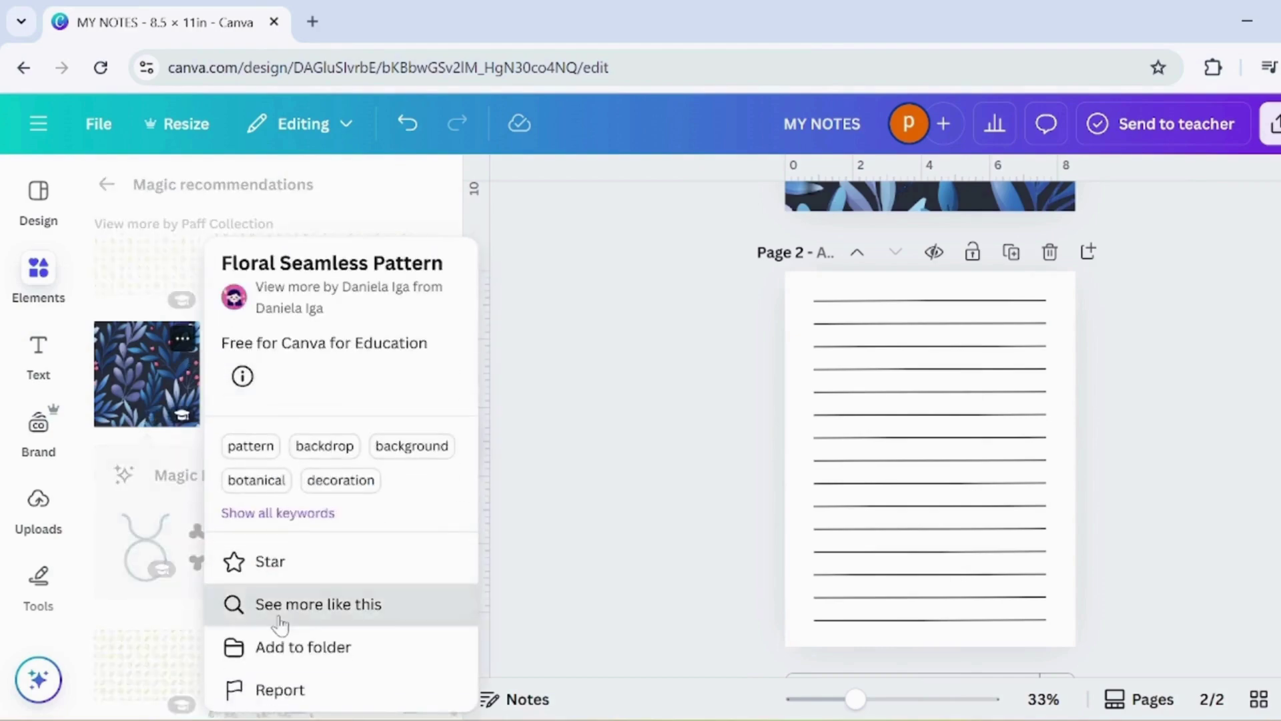
click(248, 605)
scroll(279, 621, down, 10)
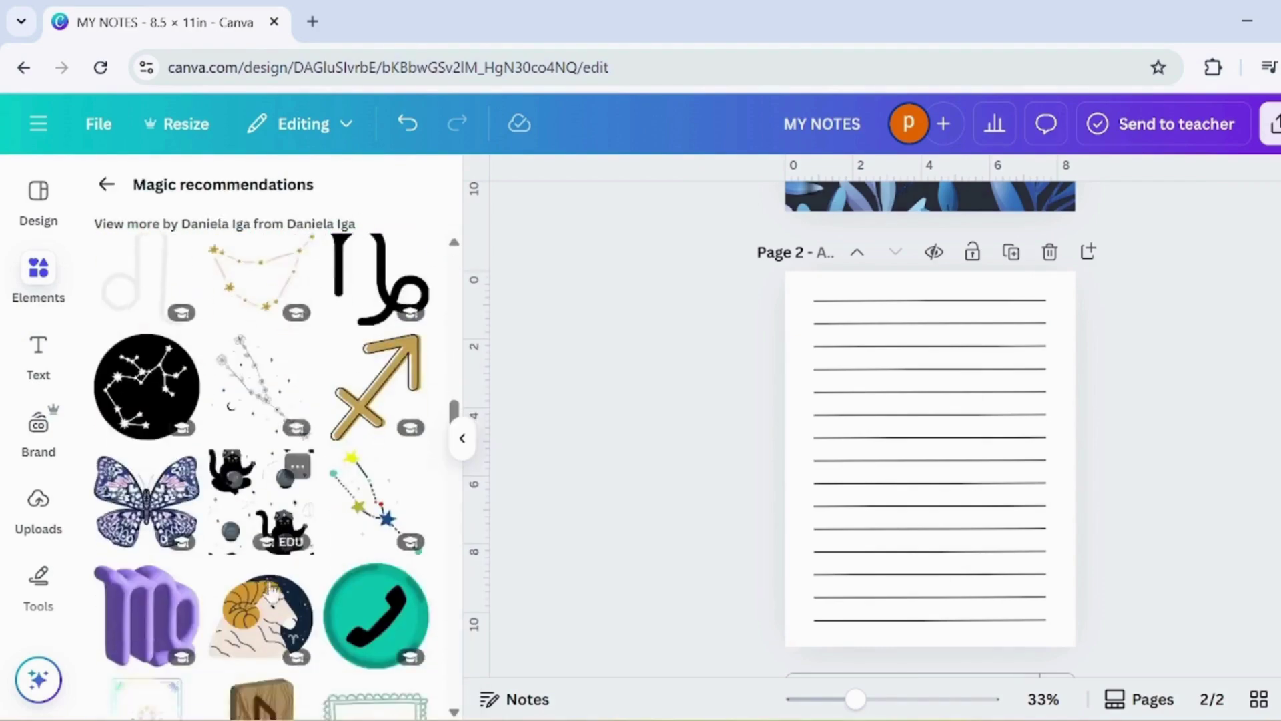
scroll(270, 592, down, 10)
scroll(270, 592, up, 9)
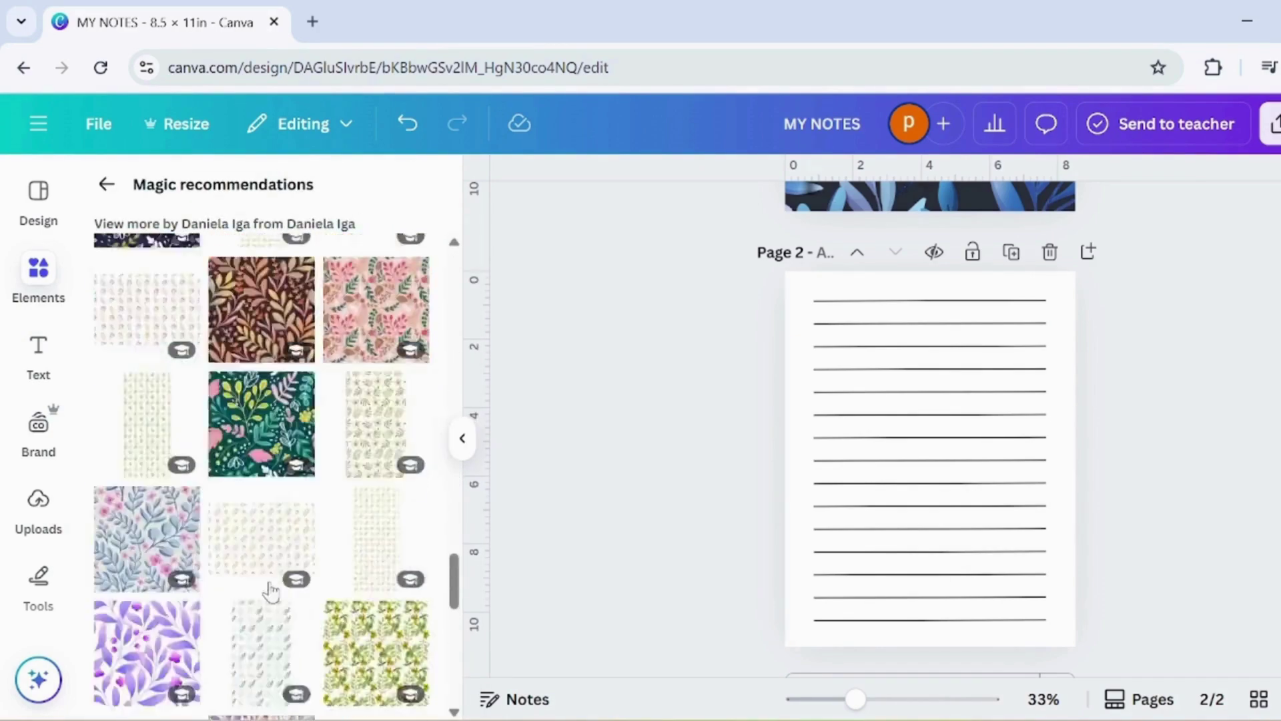
click(106, 194)
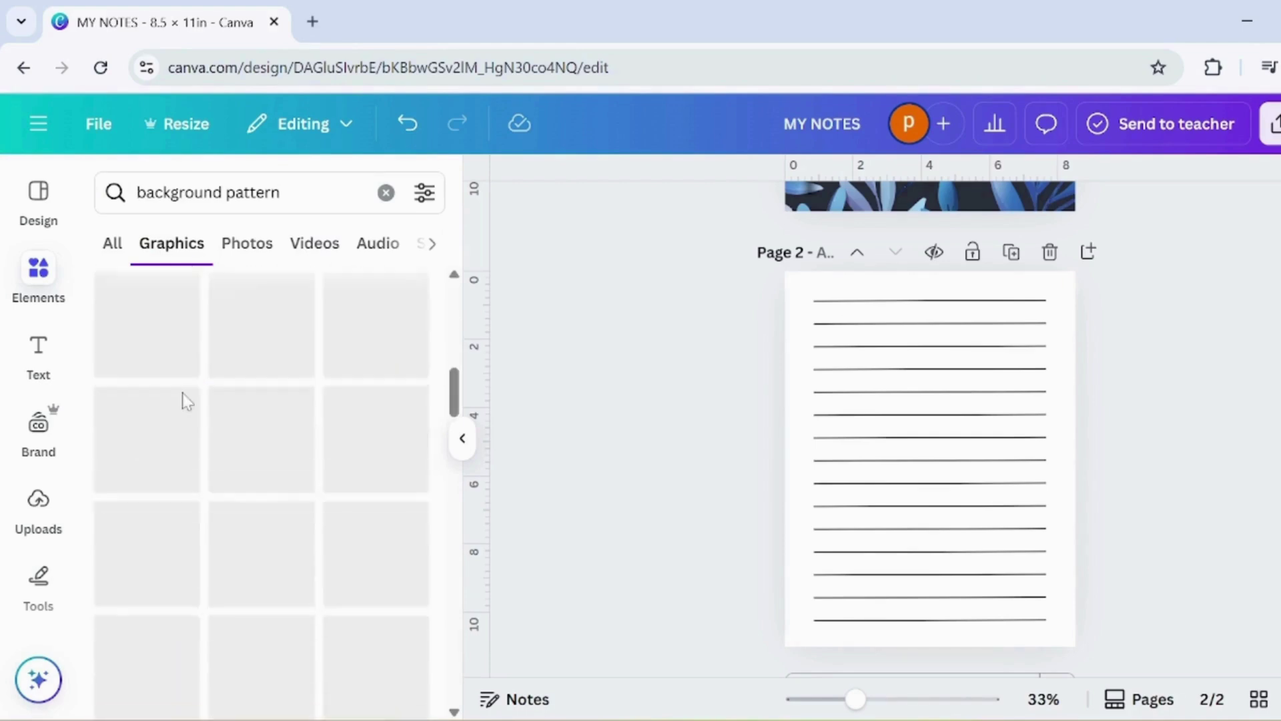
Explore patterns like Plumeria Flowers, then go back and clear the search.
scroll(222, 515, down, 10)
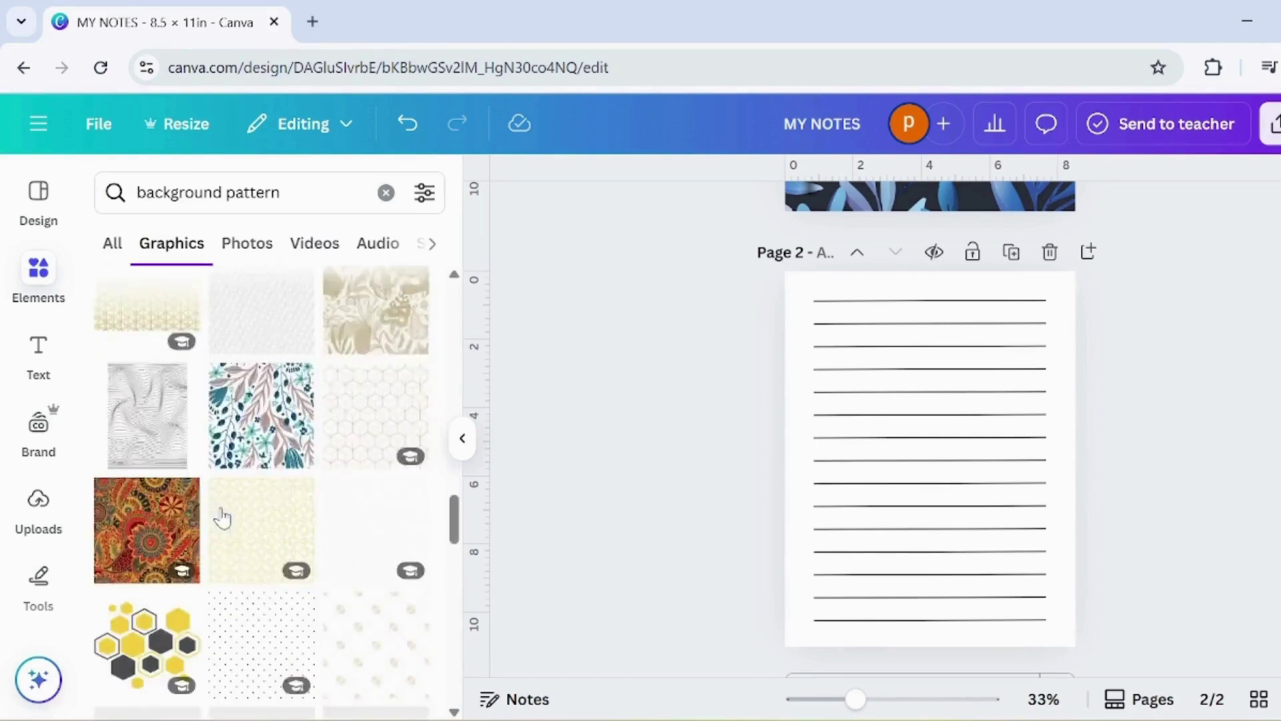
scroll(222, 517, down, 10)
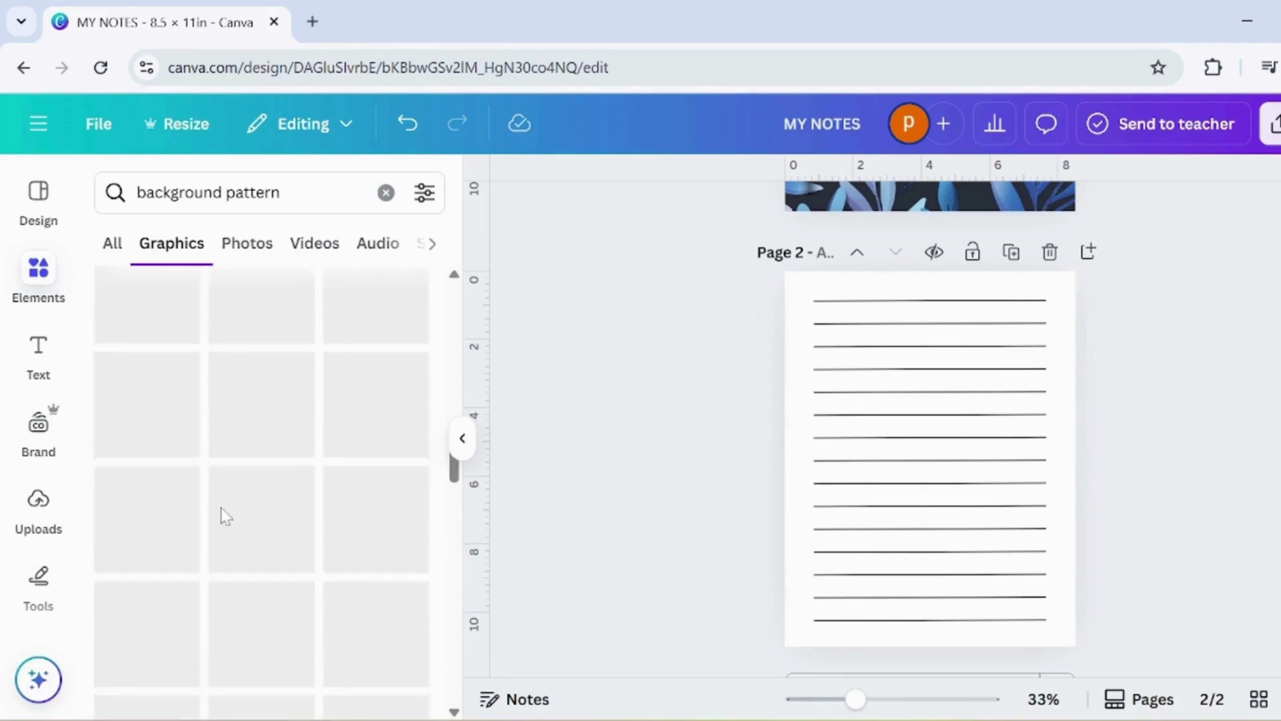
scroll(224, 517, up, 10)
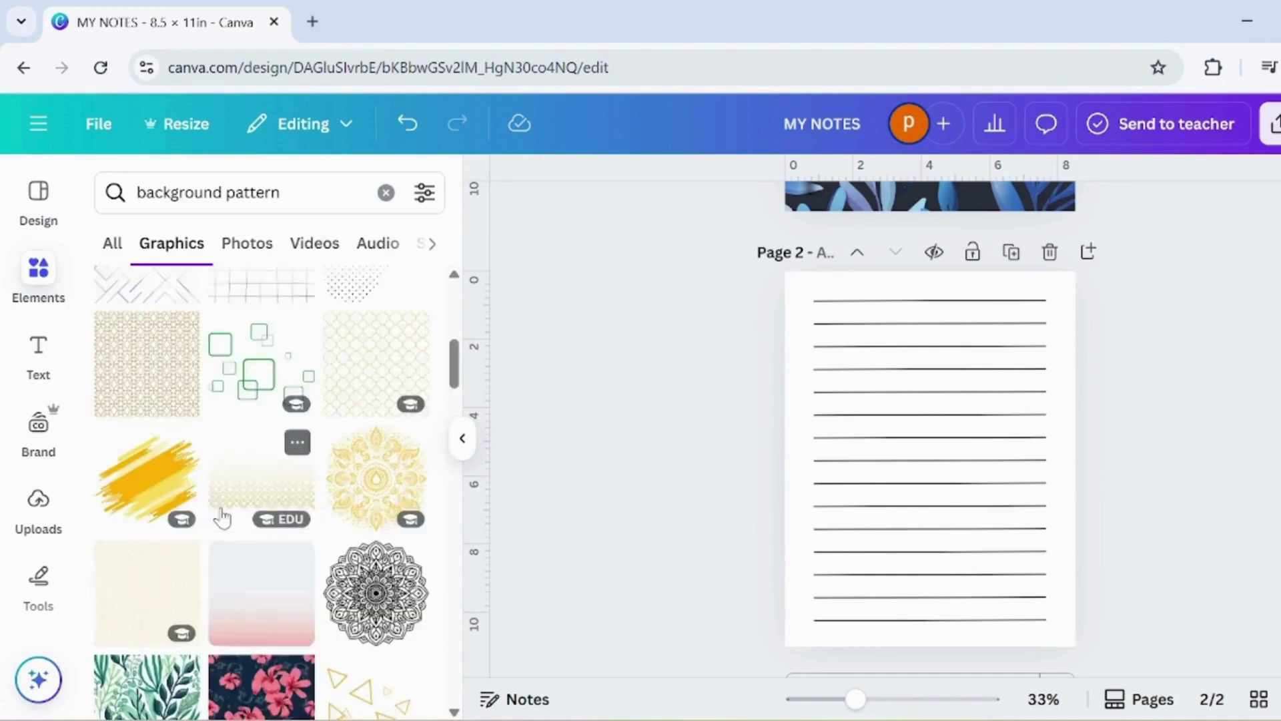
scroll(223, 517, up, 3)
scroll(222, 517, down, 10)
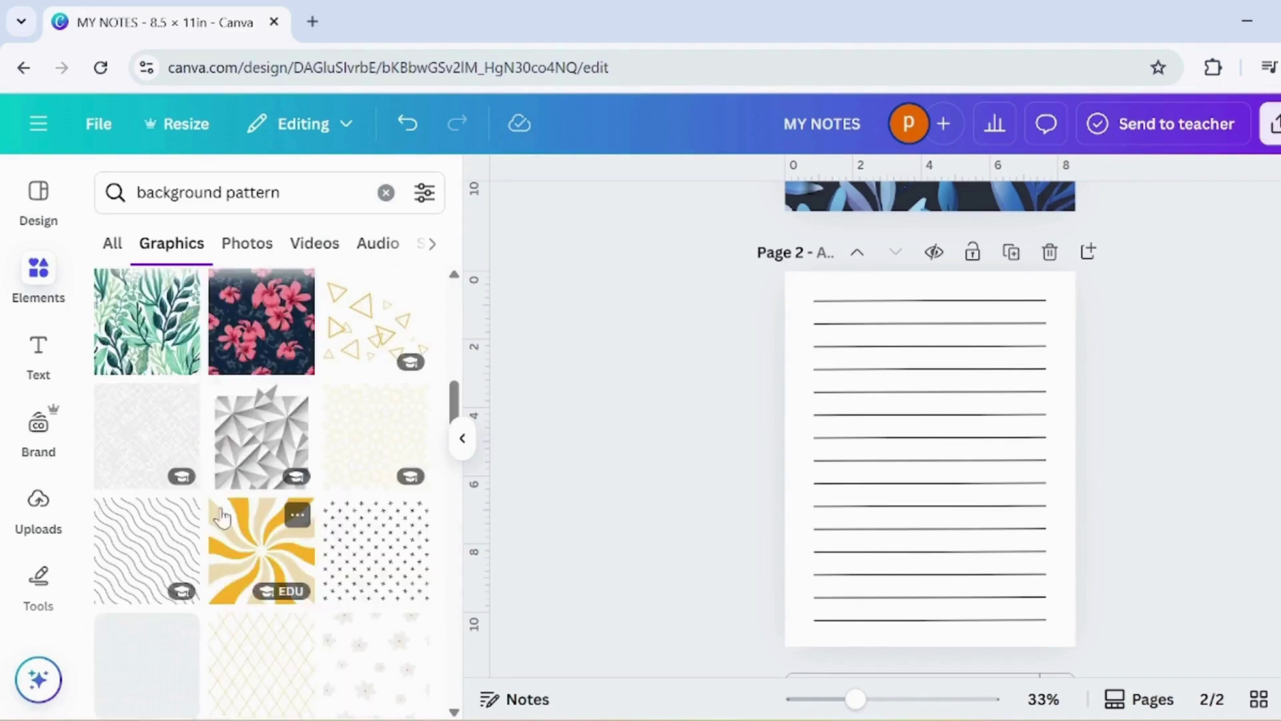
scroll(269, 346, up, 1)
click(293, 362)
click(380, 635)
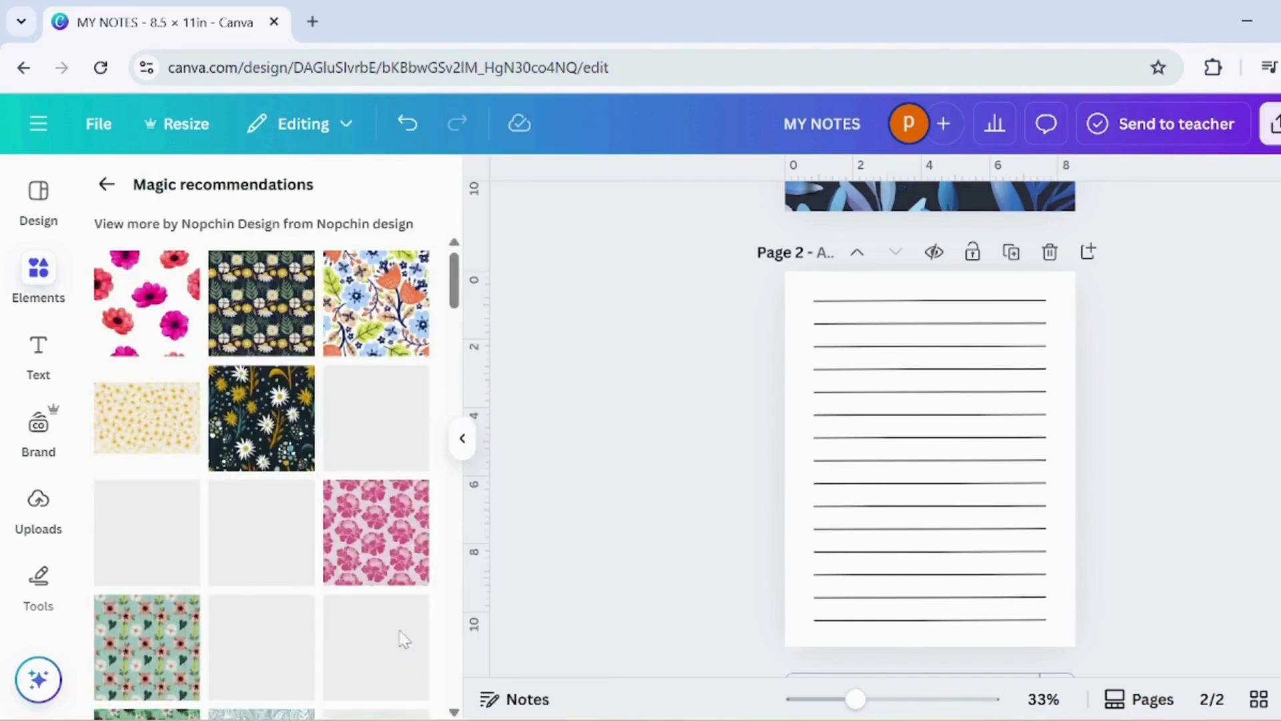
scroll(292, 604, down, 15)
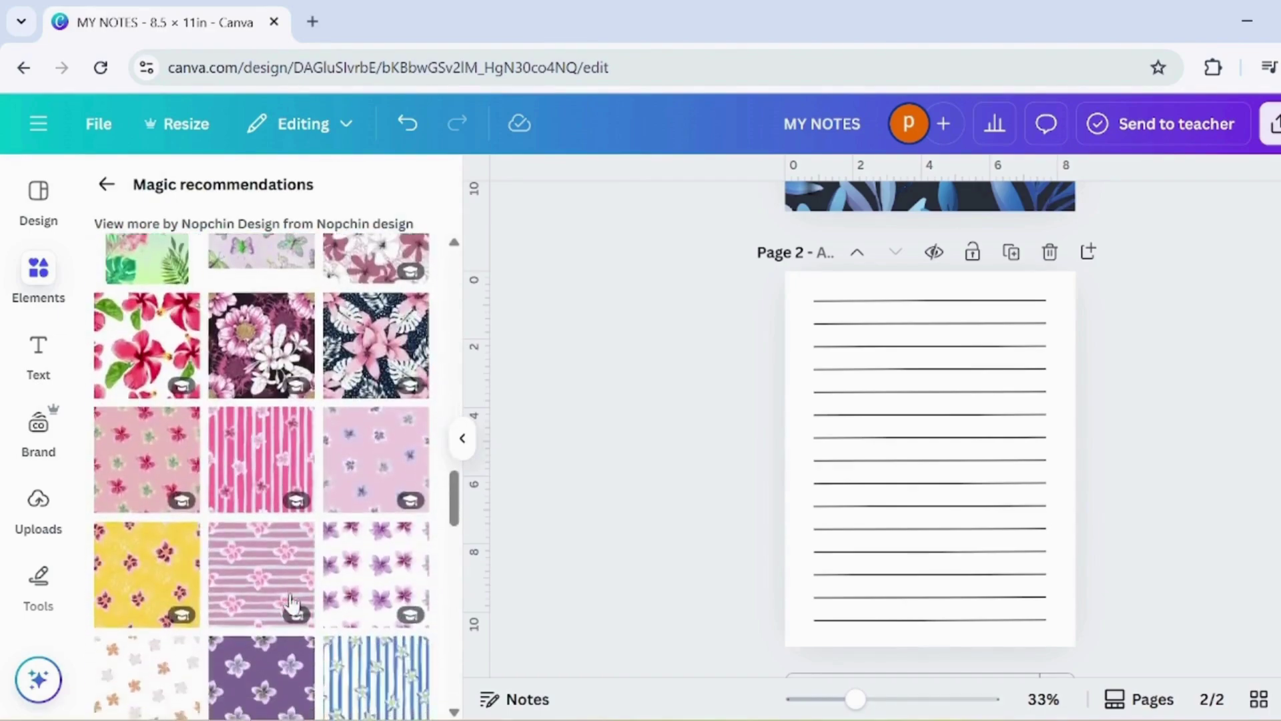
scroll(291, 604, down, 15)
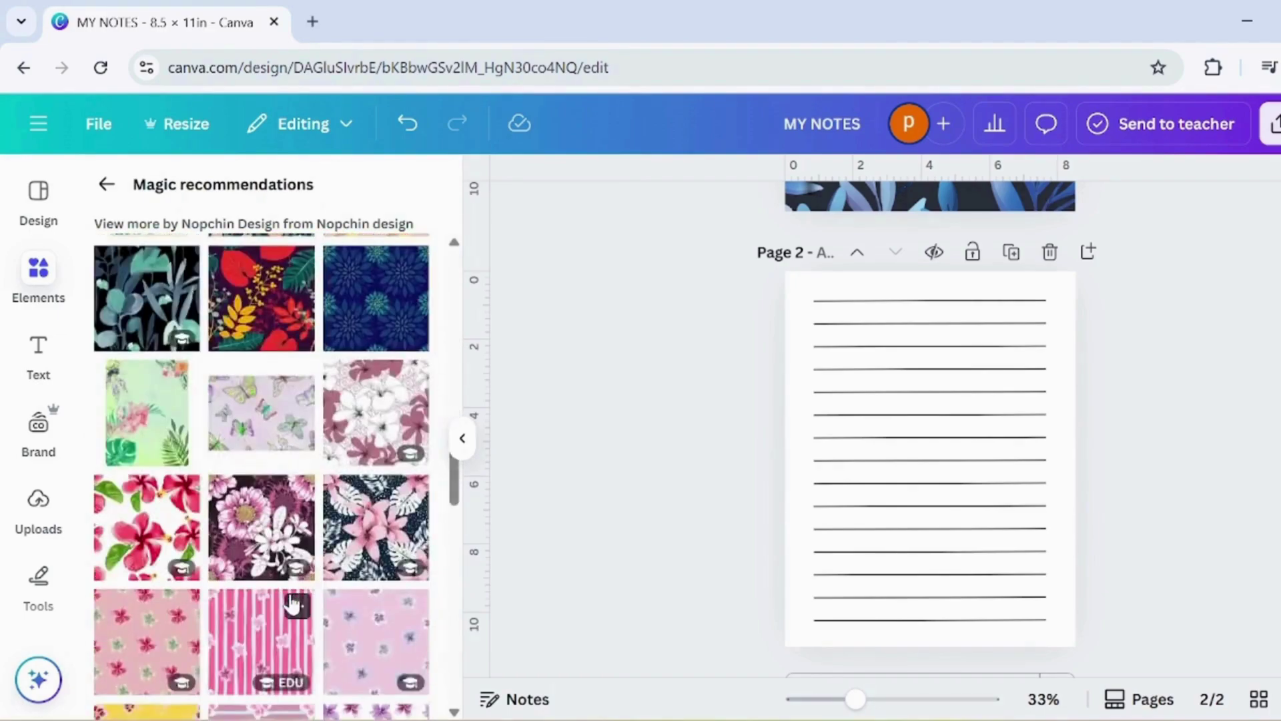
scroll(292, 604, down, 10)
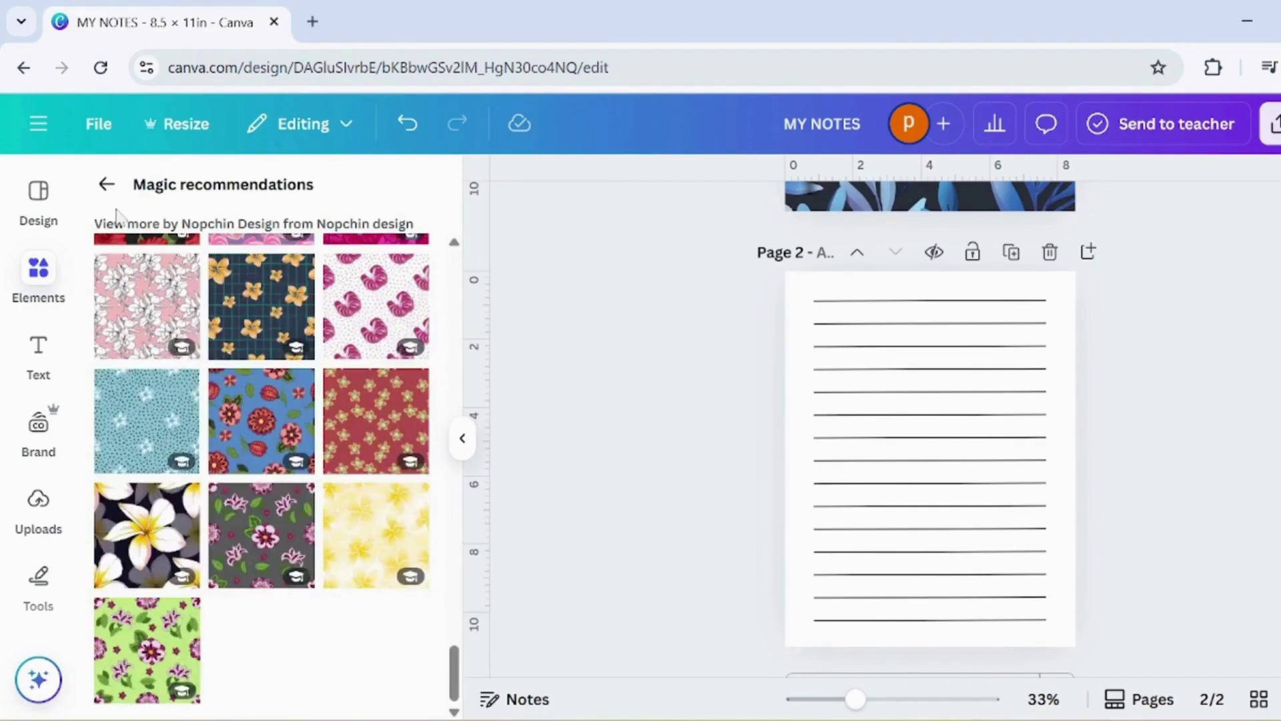
click(107, 184)
click(385, 191)
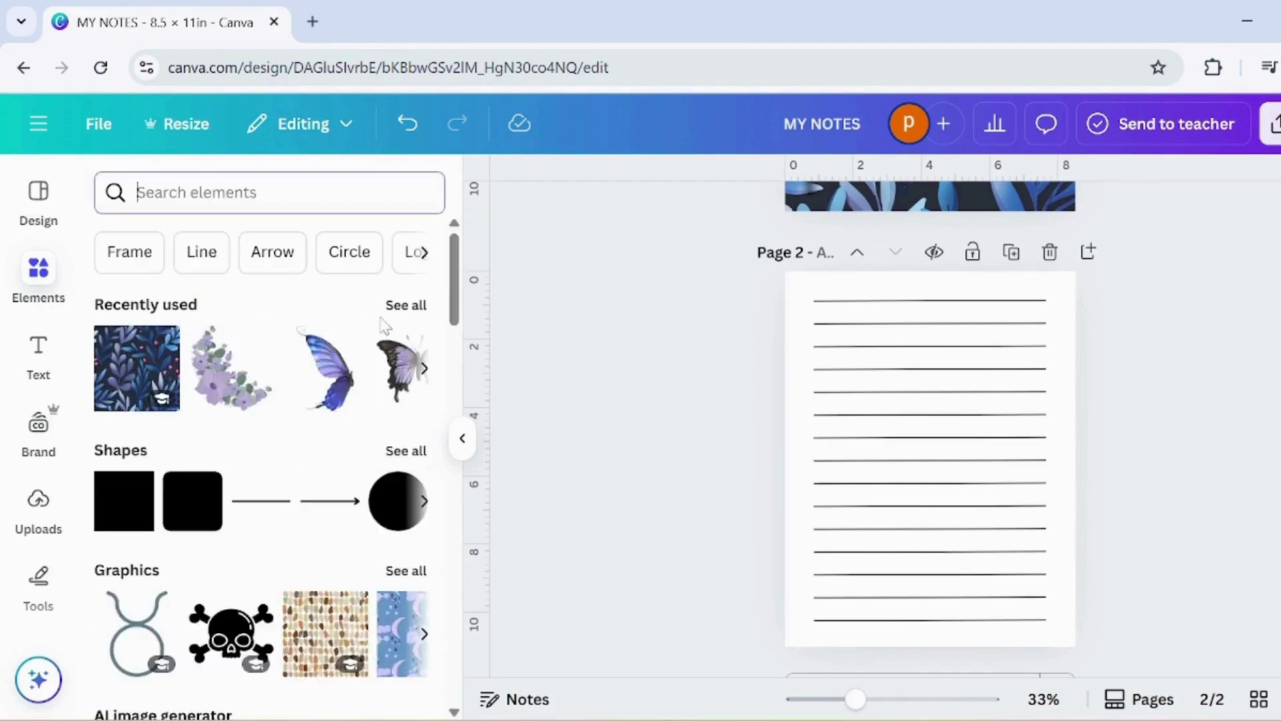
Add the black fern sprig from Recently used, shrinking and tilting it in the top-left.
click(403, 306)
click(352, 485)
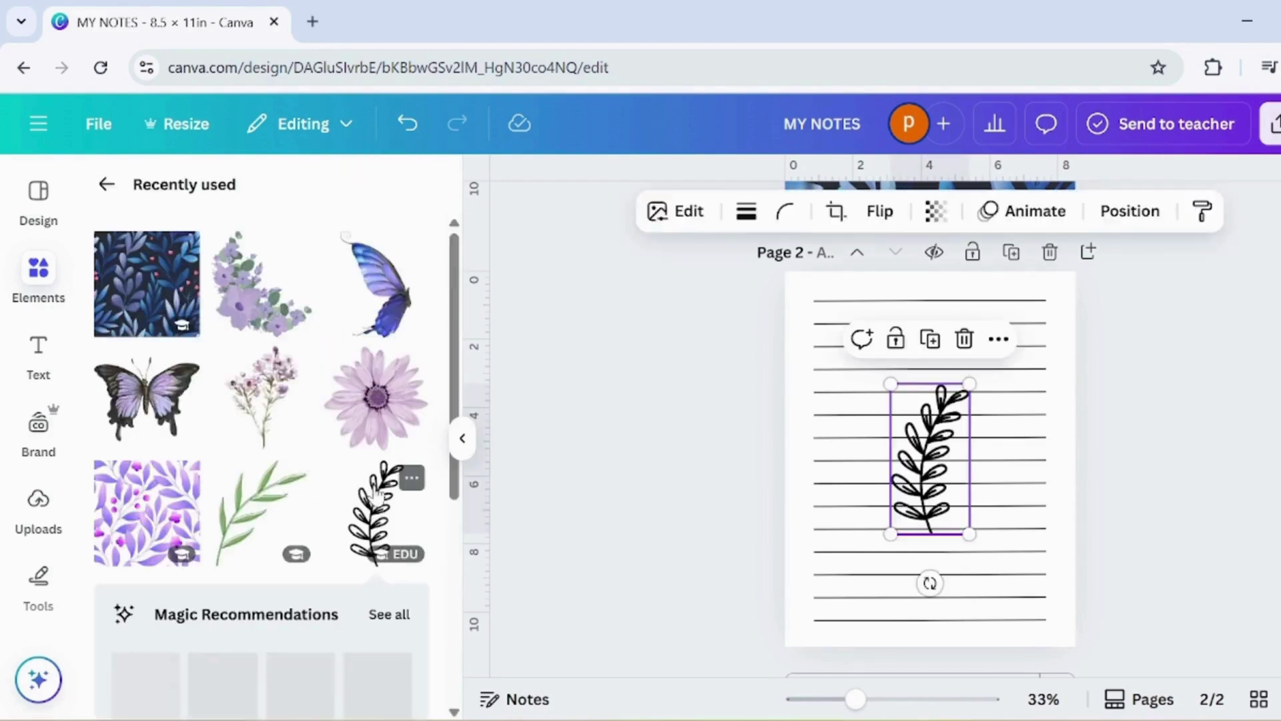
click(410, 475)
click(495, 583)
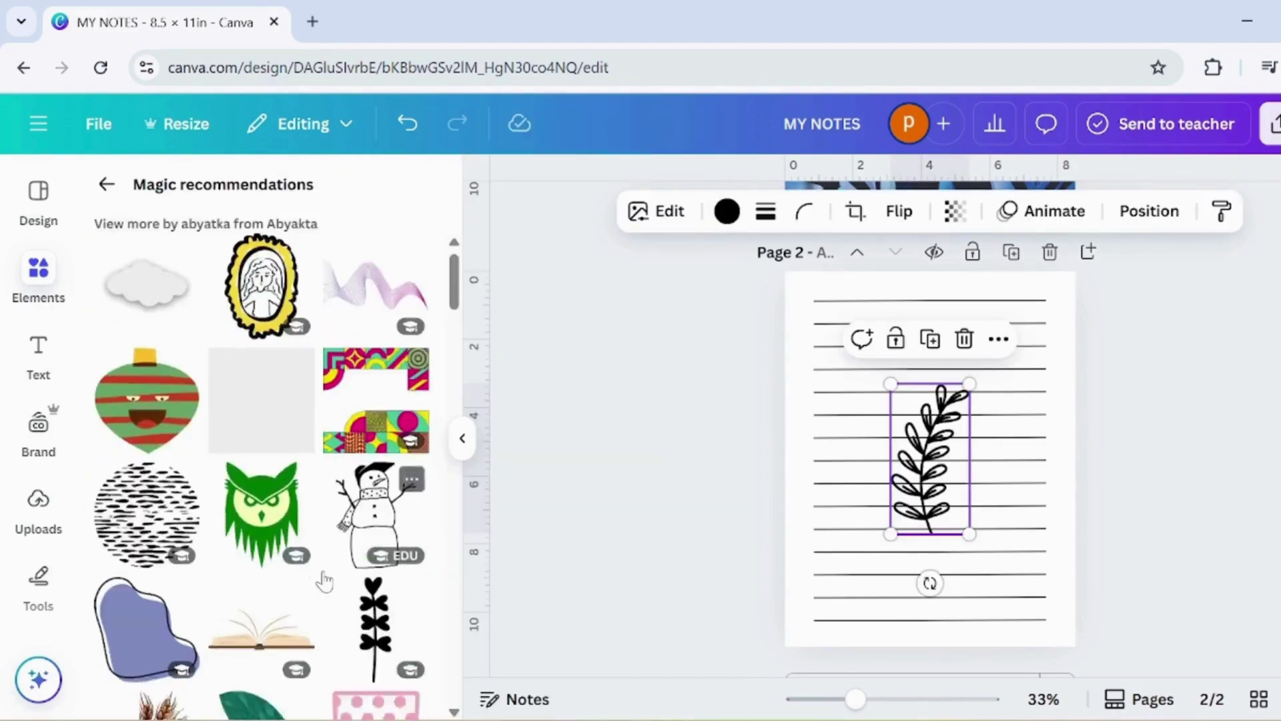
scroll(250, 493, down, 10)
click(107, 184)
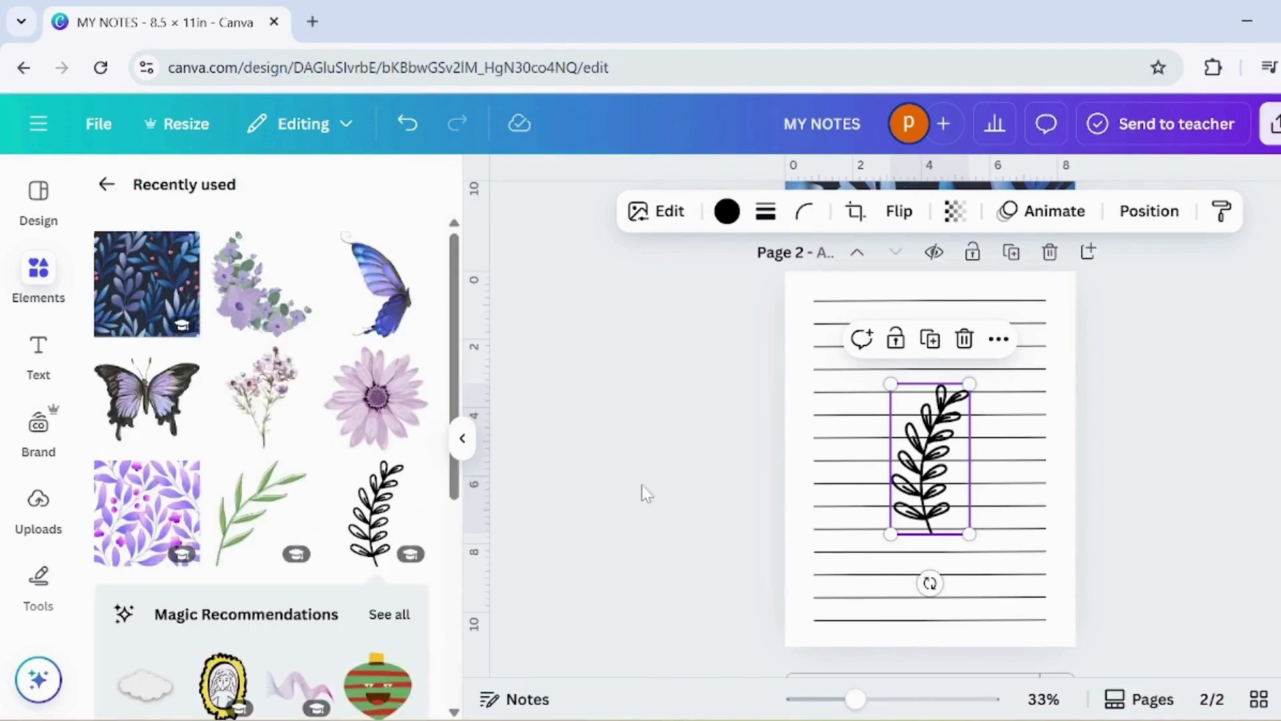
drag(974, 401, 832, 361)
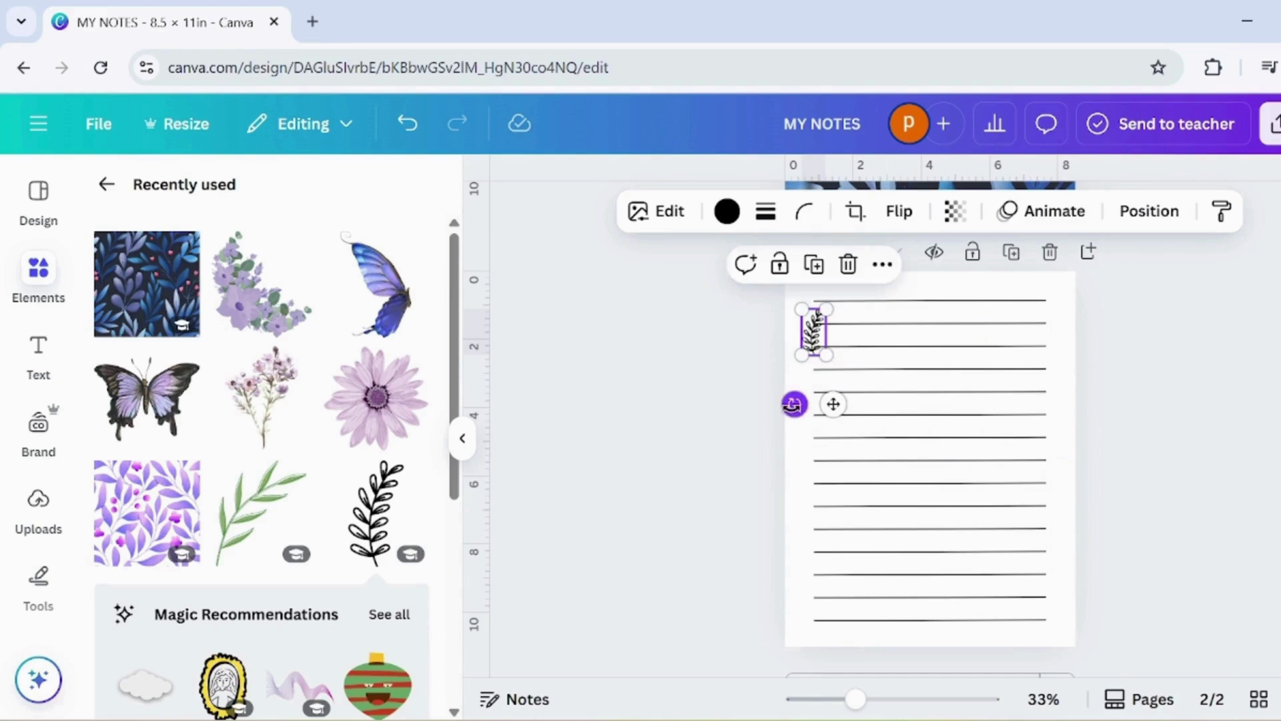
drag(795, 403, 811, 412)
Shorten the top ruled line from the left and reposition and enlarge the fern.
click(896, 302)
drag(815, 301, 843, 323)
click(821, 324)
click(822, 339)
drag(852, 398, 866, 385)
mouse_move(833, 296)
mouse_down()
mouse_move(832, 327)
mouse_move(817, 327)
mouse_move(825, 287)
mouse_up()
click(770, 371)
click(751, 326)
Recolour the fern dark blue and adjust where the top ruled lines start.
click(807, 327)
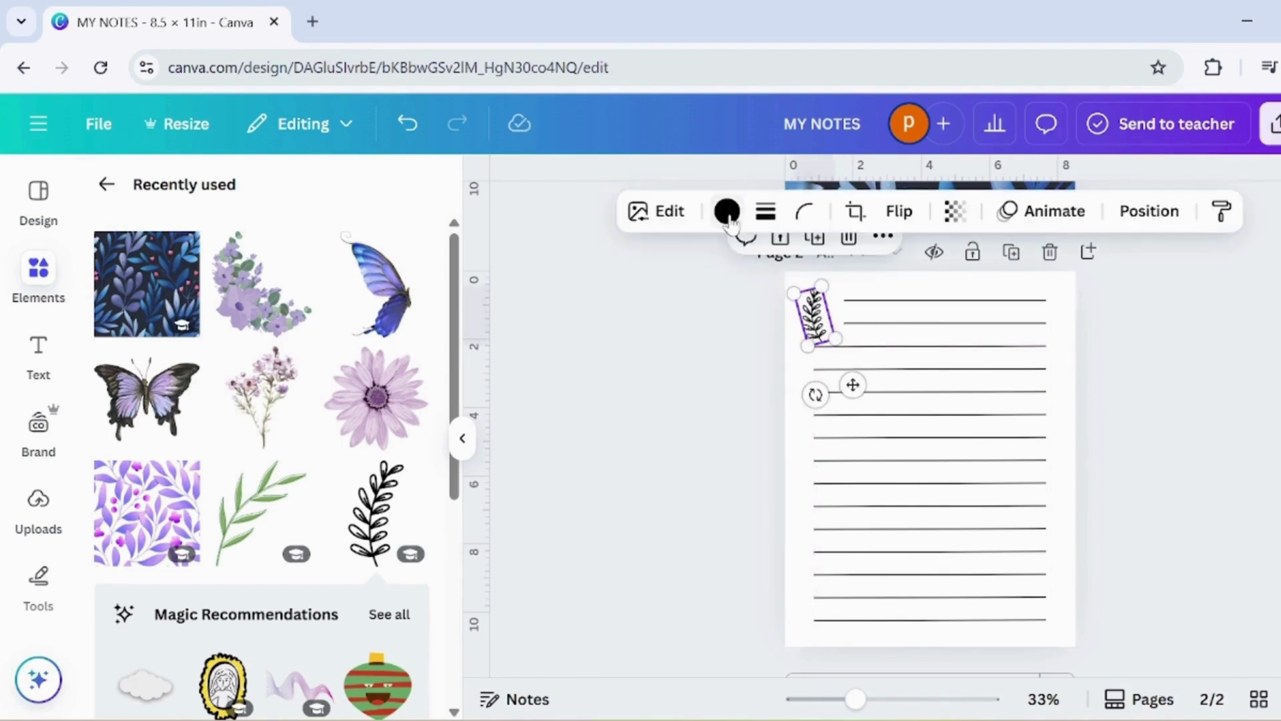
click(727, 211)
click(290, 562)
click(871, 305)
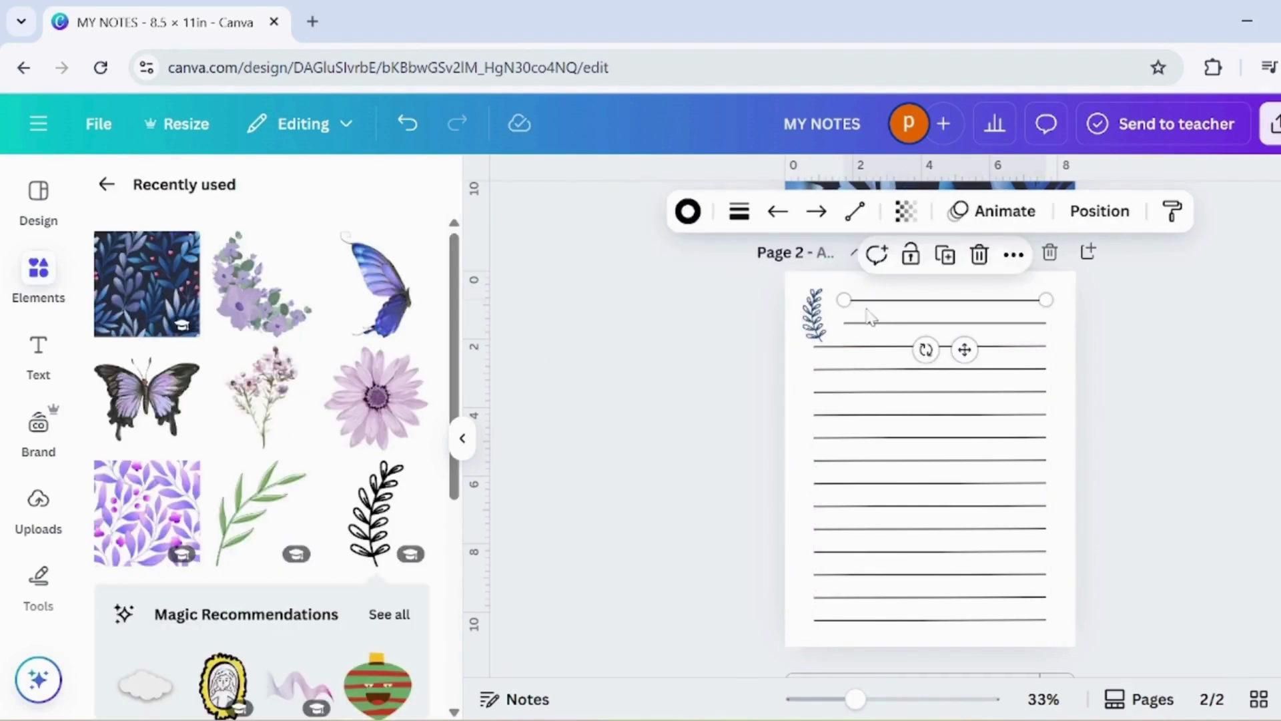
mouse_move(845, 302)
mouse_down()
mouse_move(836, 330)
mouse_move(746, 332)
mouse_move(834, 323)
mouse_up()
click(861, 327)
click(814, 331)
click(802, 321)
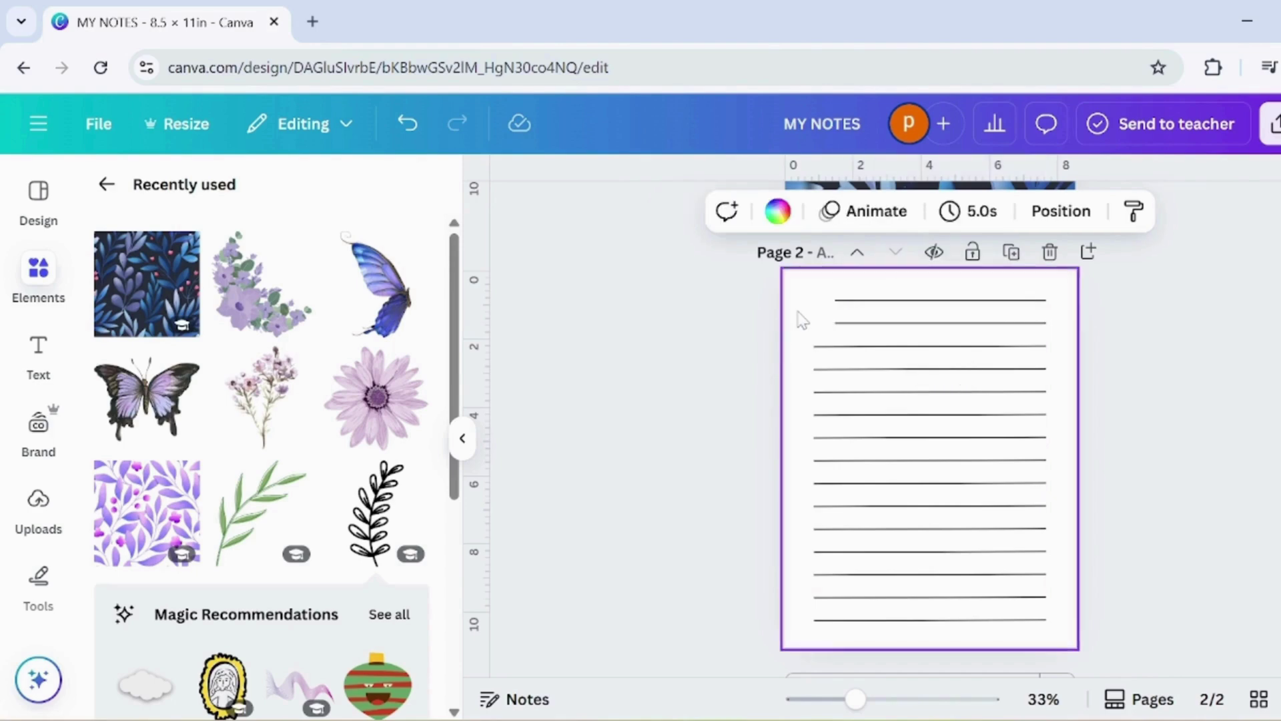
Add another fern in navy #2f497d, shrink it, tilt to -22°, and place it top-left.
click(379, 542)
click(727, 210)
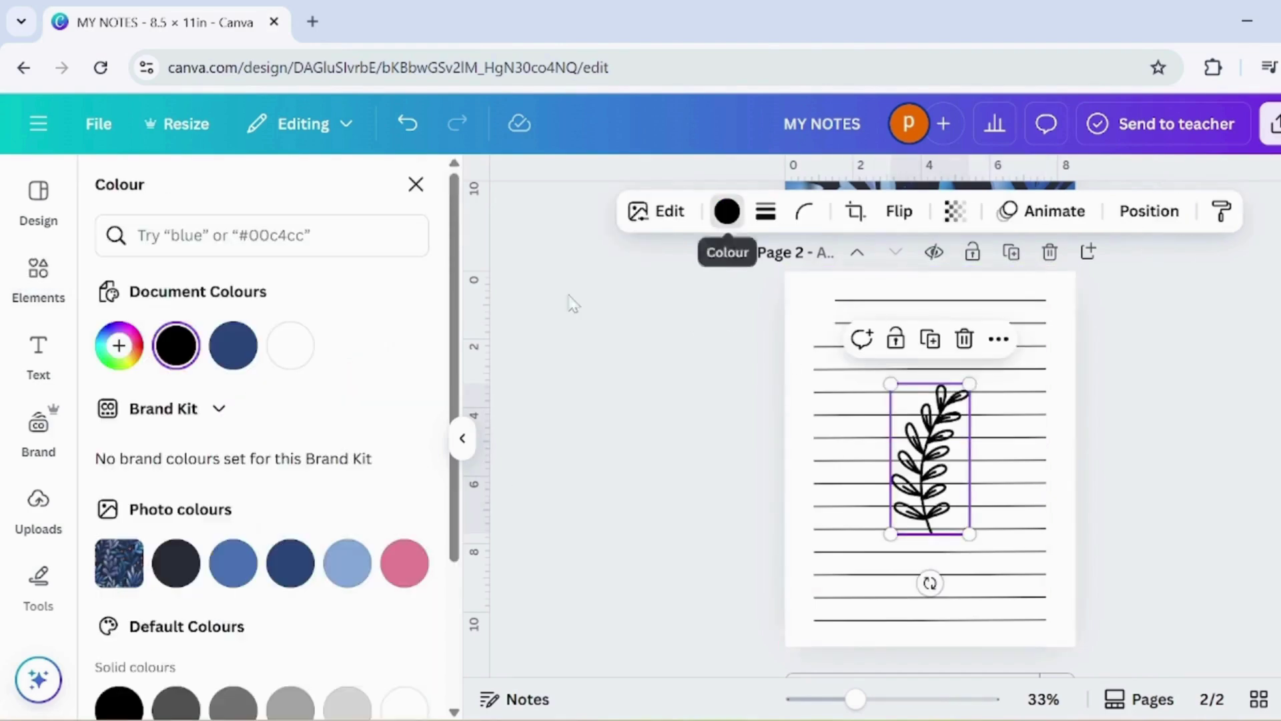
click(285, 580)
drag(970, 384, 918, 481)
drag(888, 583, 919, 584)
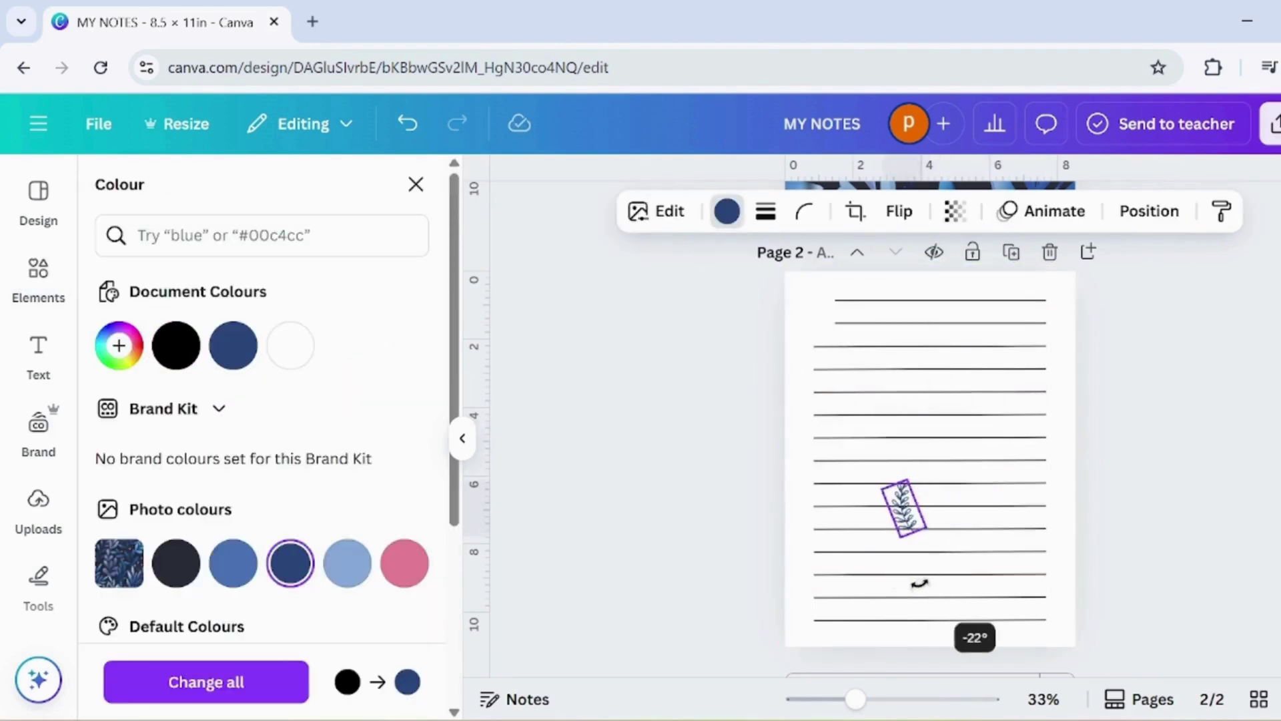
drag(904, 511, 861, 382)
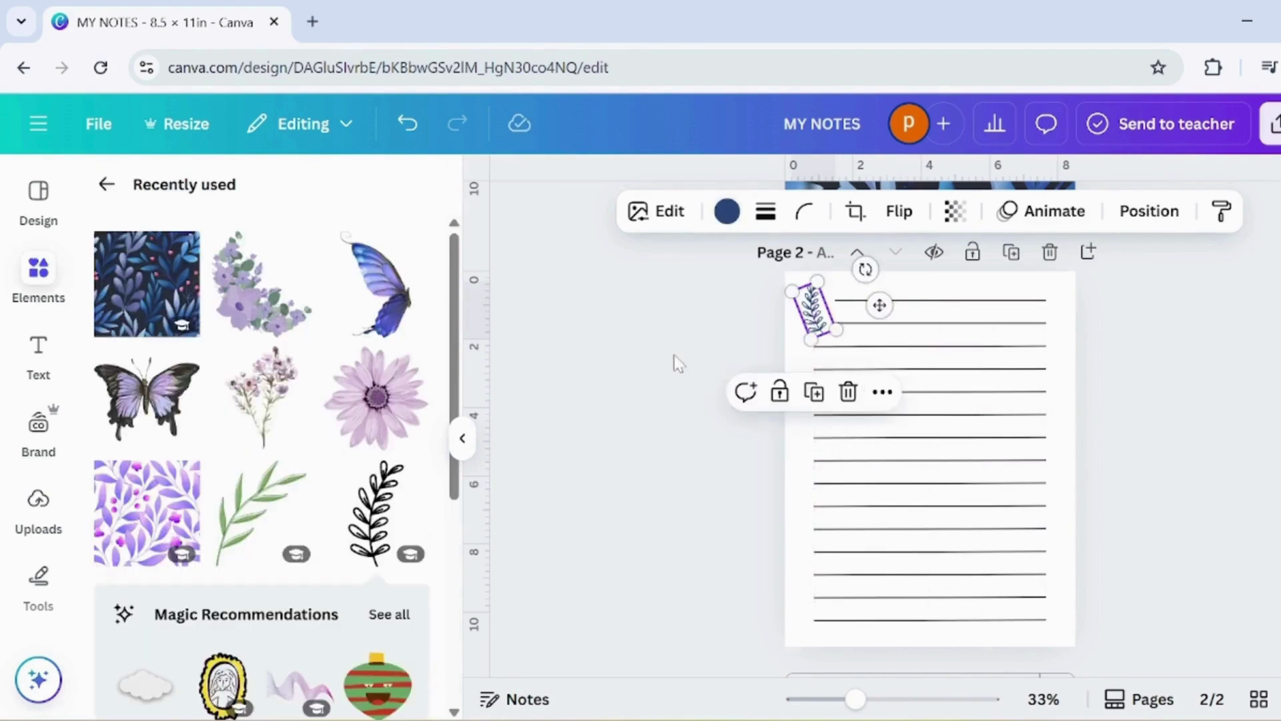
click(676, 362)
Add a blue leaf sprig, flip it horizontally, tilt ~45°, place it bottom-right, then show the page grid.
click(261, 510)
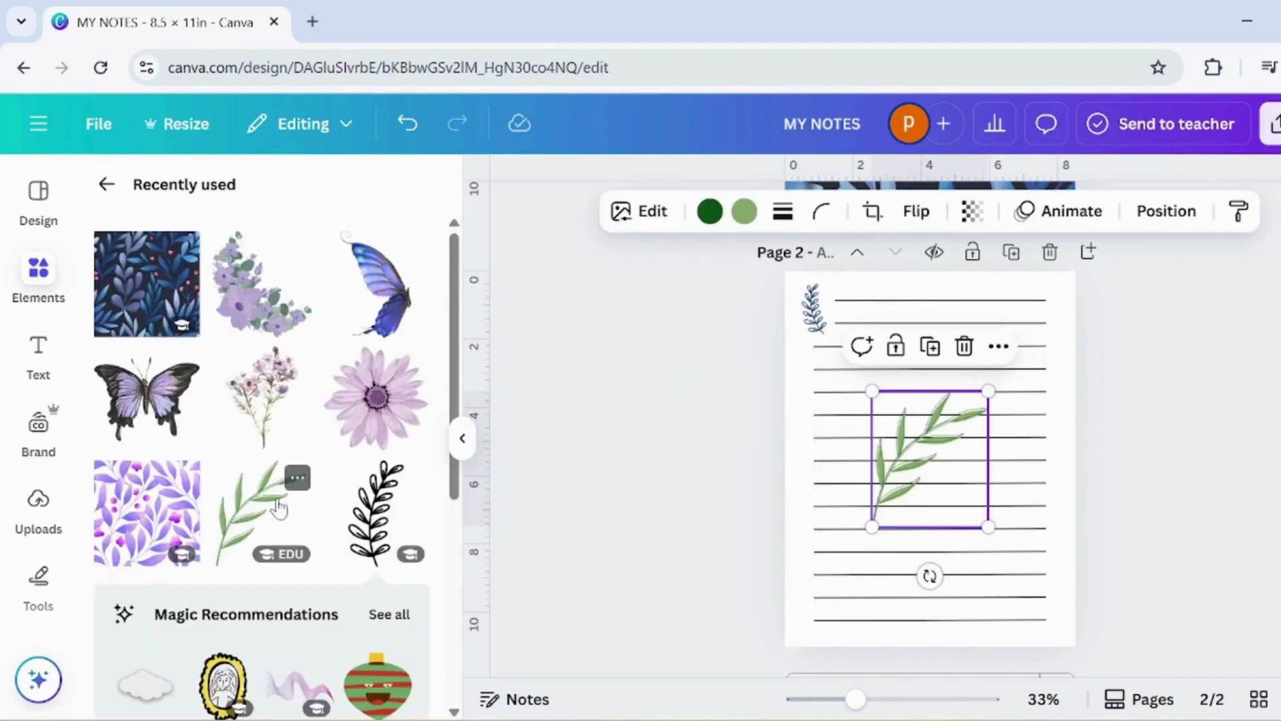
click(745, 211)
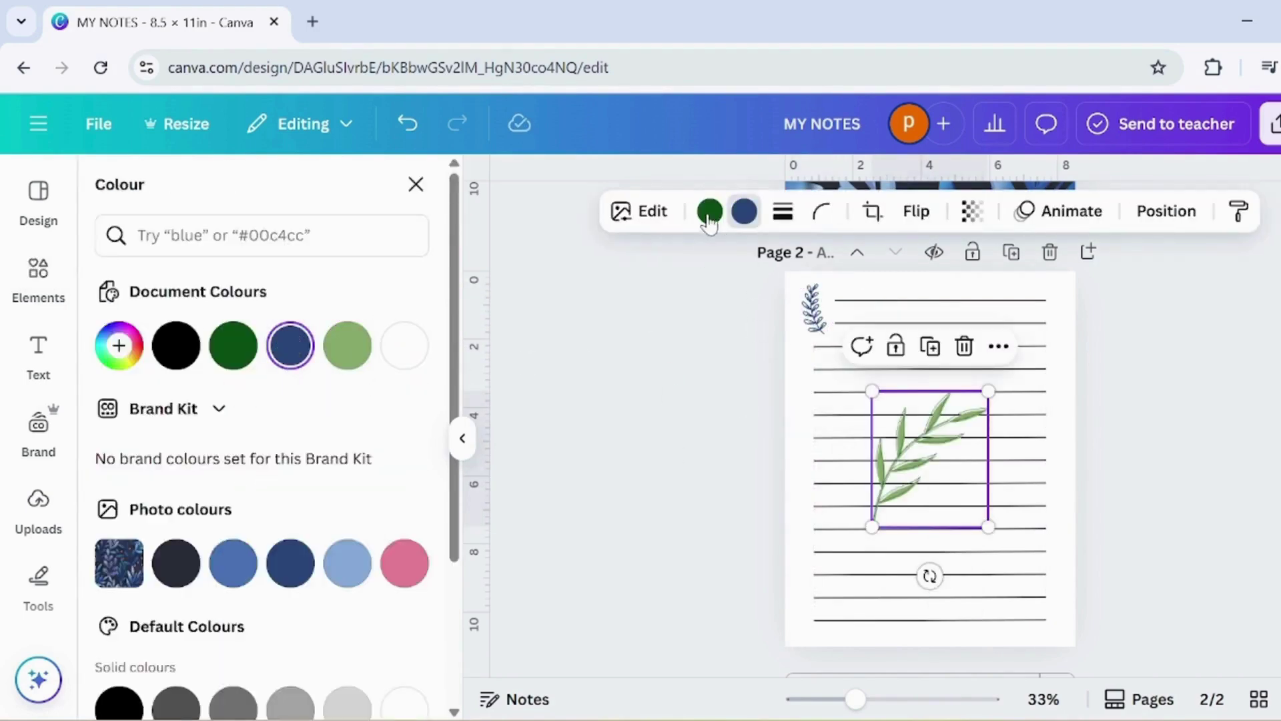
click(916, 211)
click(895, 265)
drag(930, 575, 941, 611)
drag(996, 453, 990, 517)
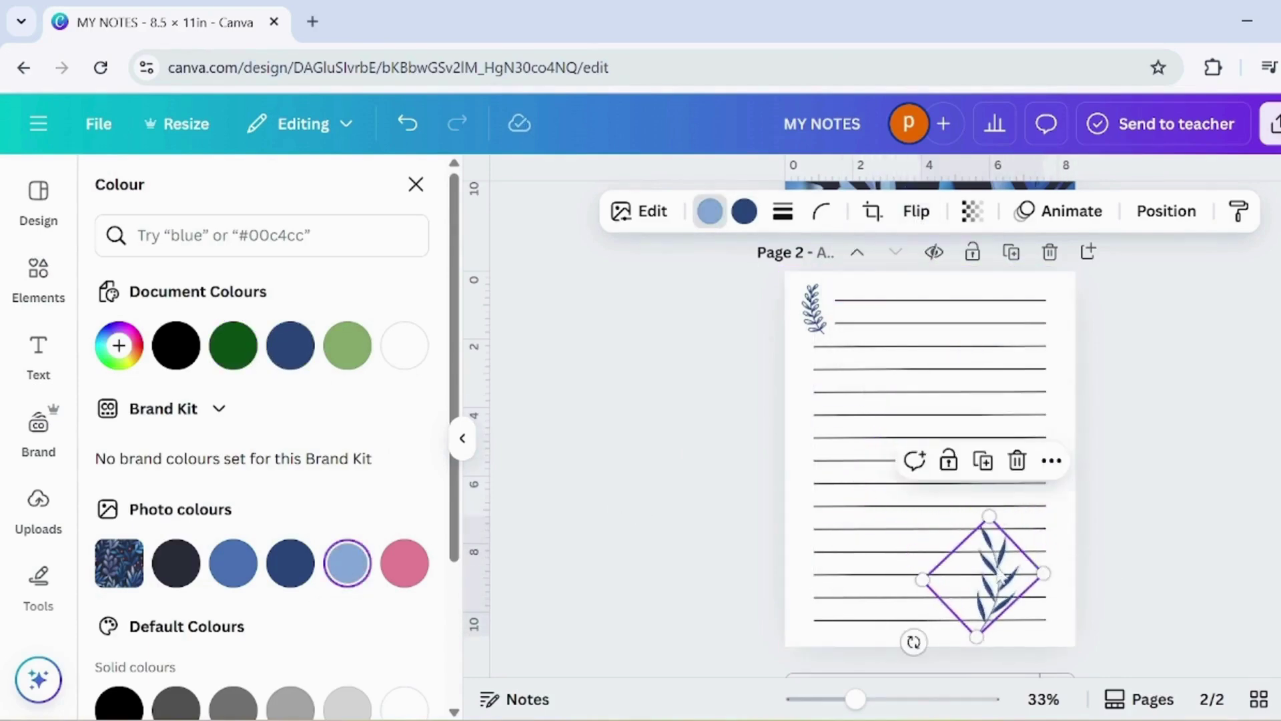
drag(999, 578, 1050, 561)
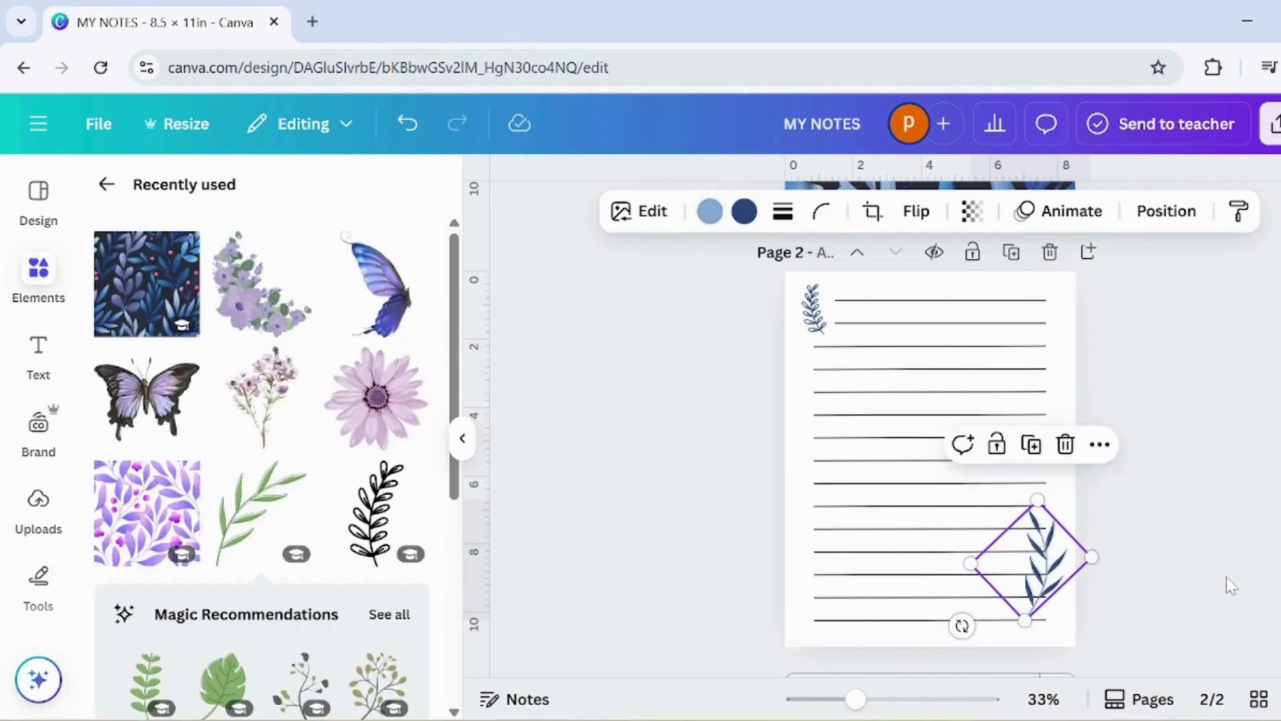
click(1231, 586)
click(1260, 699)
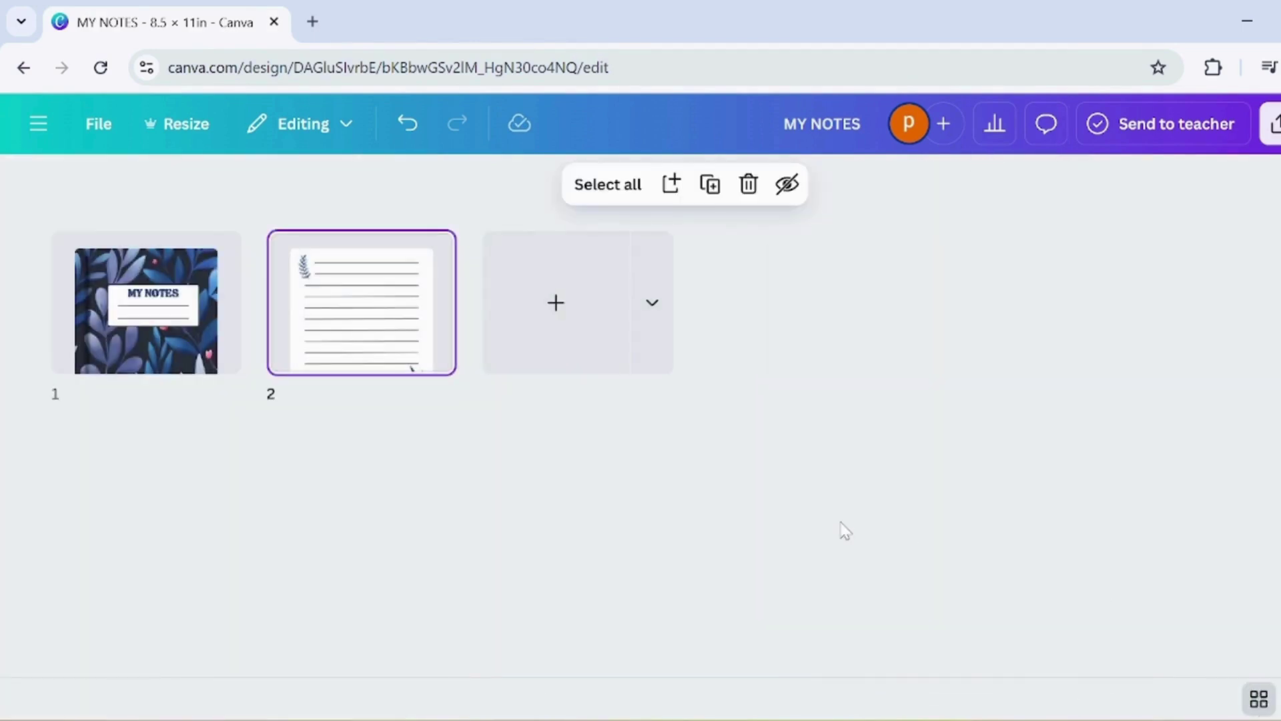
Duplicate ruled page 2 with Ctrl+D up to 16 pages, then resume editing at page 3.
key(ctrl+d)
key(ctrl+d)
key(ctrl+d)
key(ctrl+d)
key(ctrl+d)
key(ctrl+d)
key(ctrl+d)
key(ctrl+d)
key(ctrl+d)
key(ctrl+d)
key(ctrl+d)
key(ctrl+d)
key(ctrl+d)
key(ctrl+d)
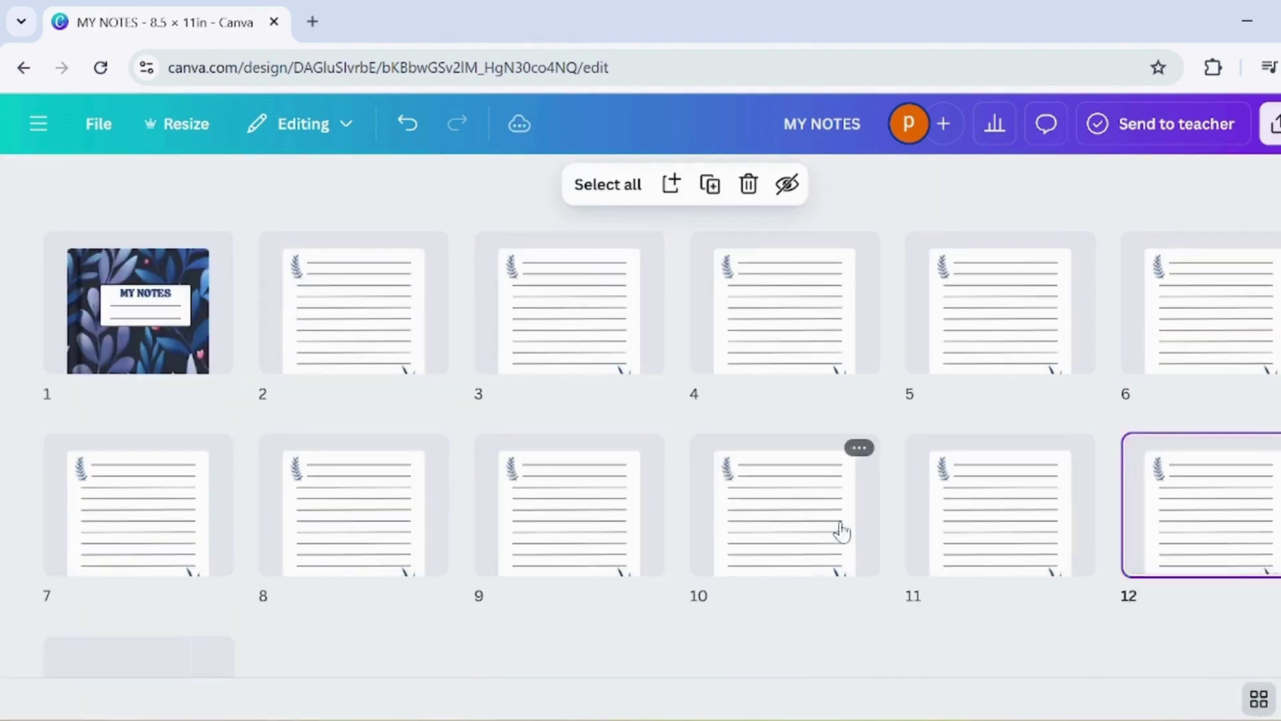
scroll(736, 593, down, 3)
scroll(736, 593, up, 3)
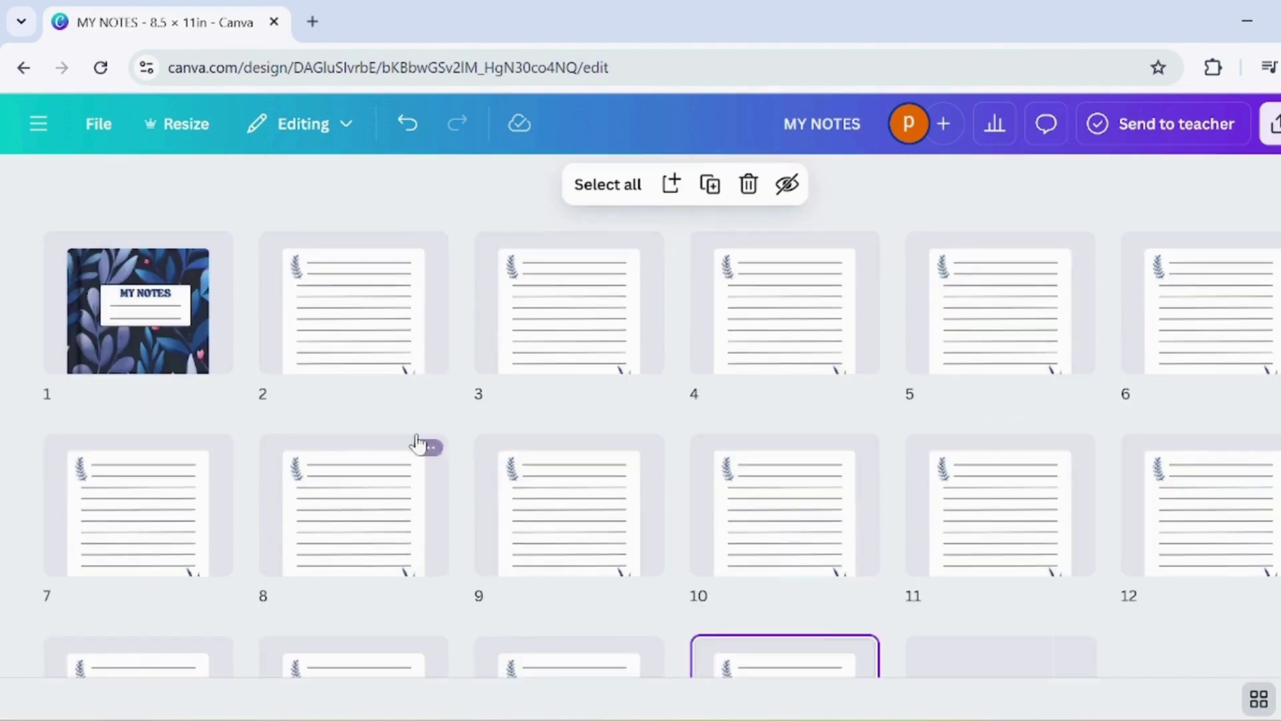
click(580, 347)
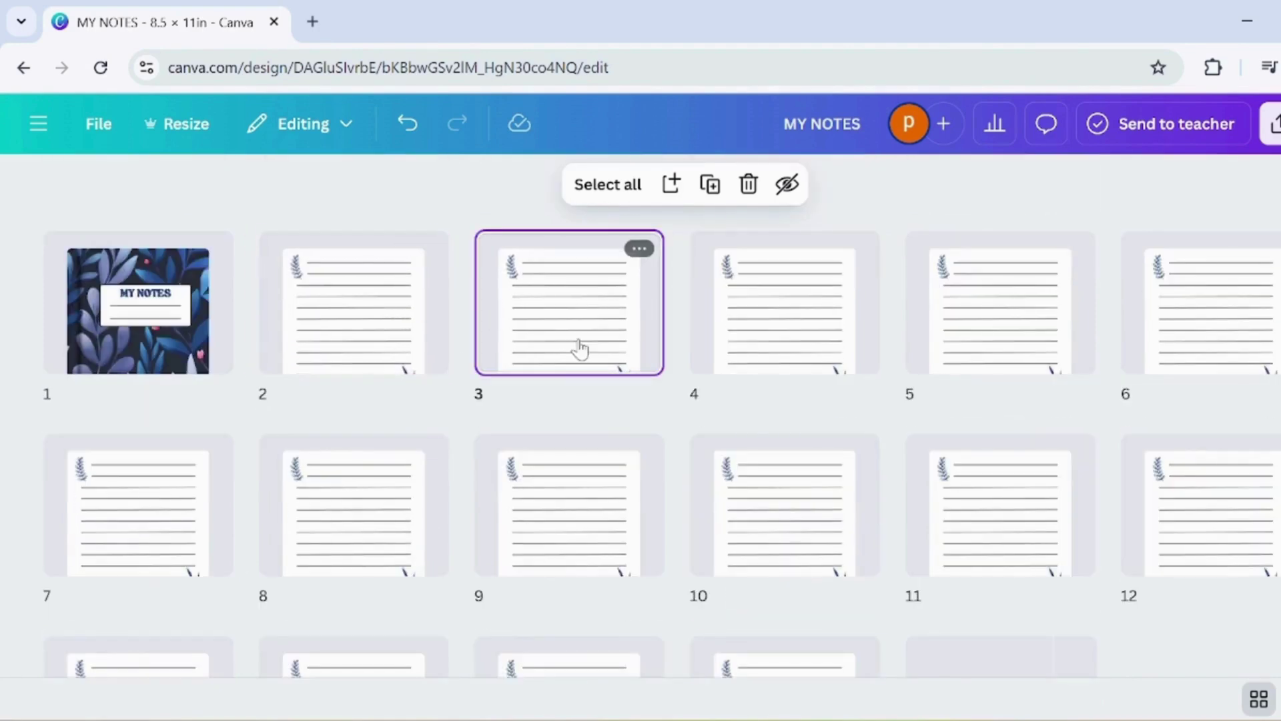
click(1258, 699)
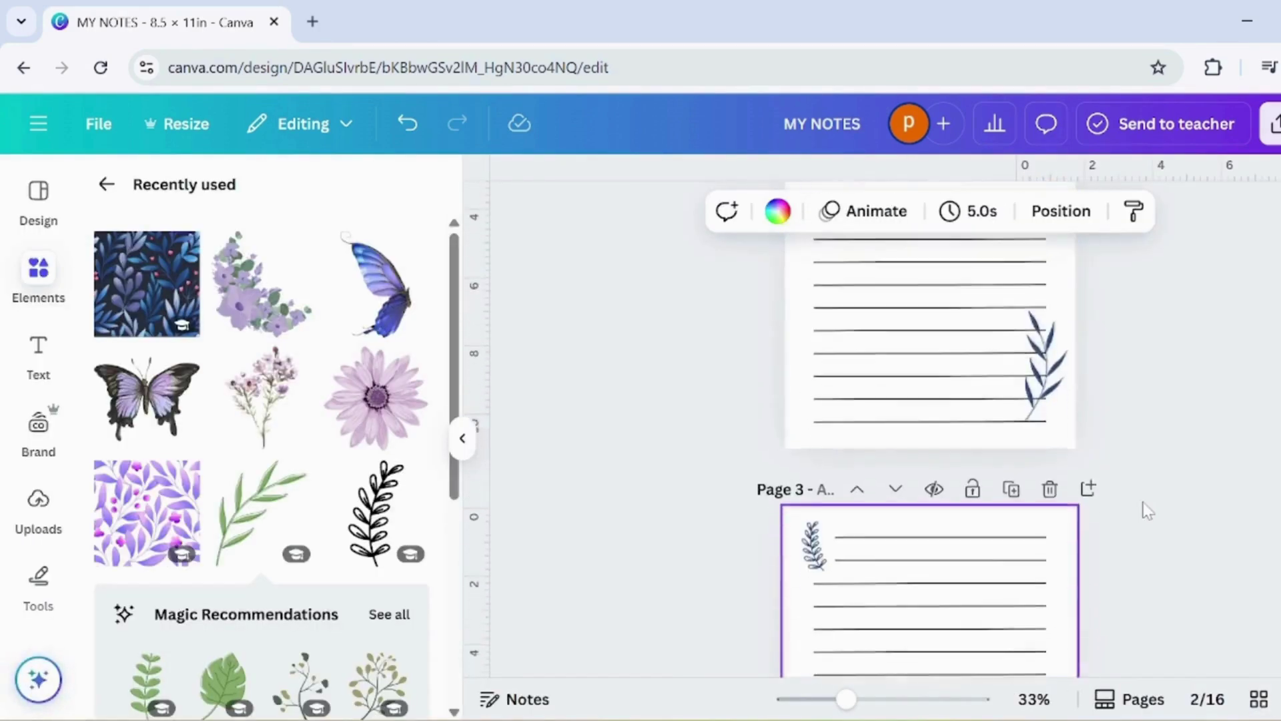
Download the full notebook as a PDF Standard file and dismiss the progress card.
scroll(1148, 511, down, 10)
click(1272, 123)
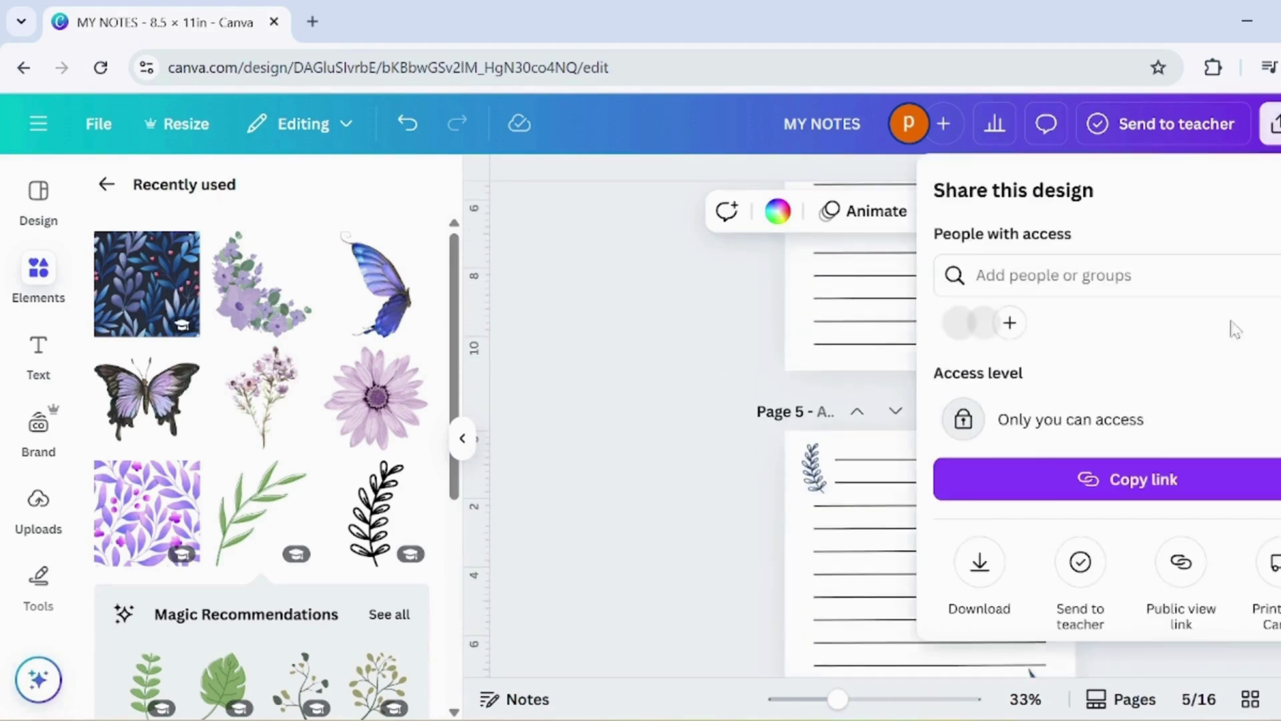
click(979, 561)
click(1255, 274)
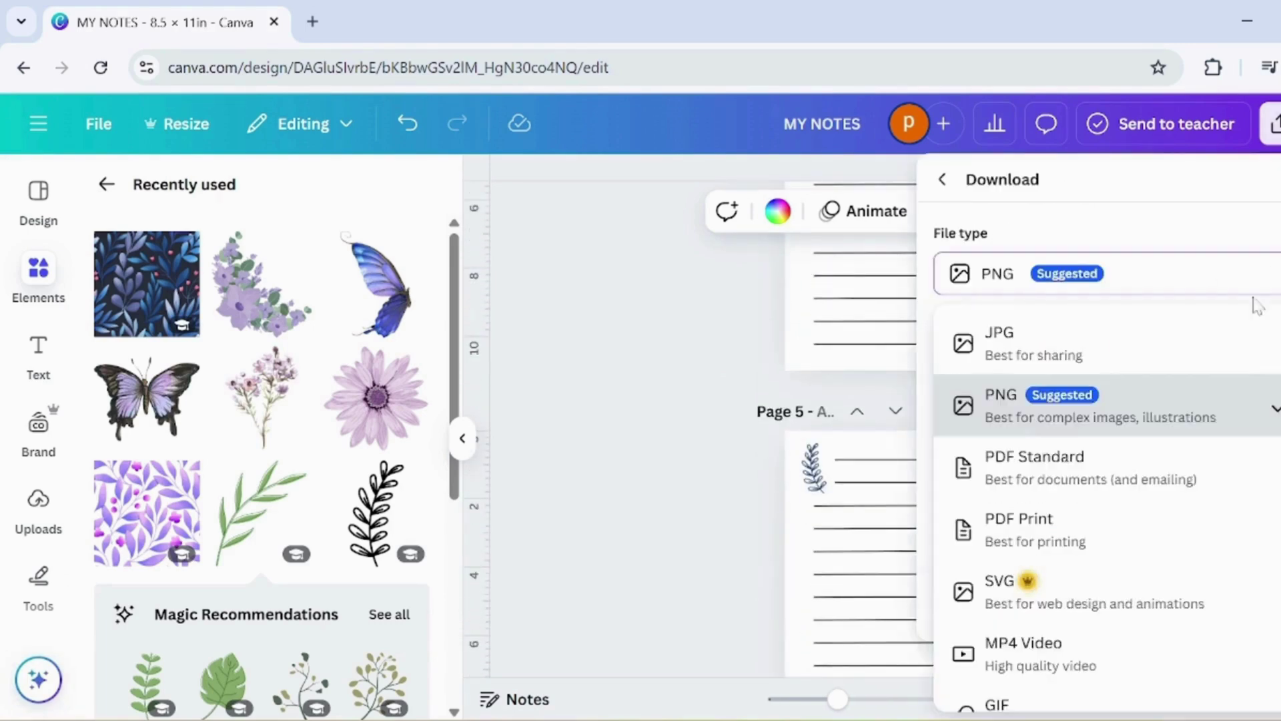
click(1113, 488)
click(1115, 538)
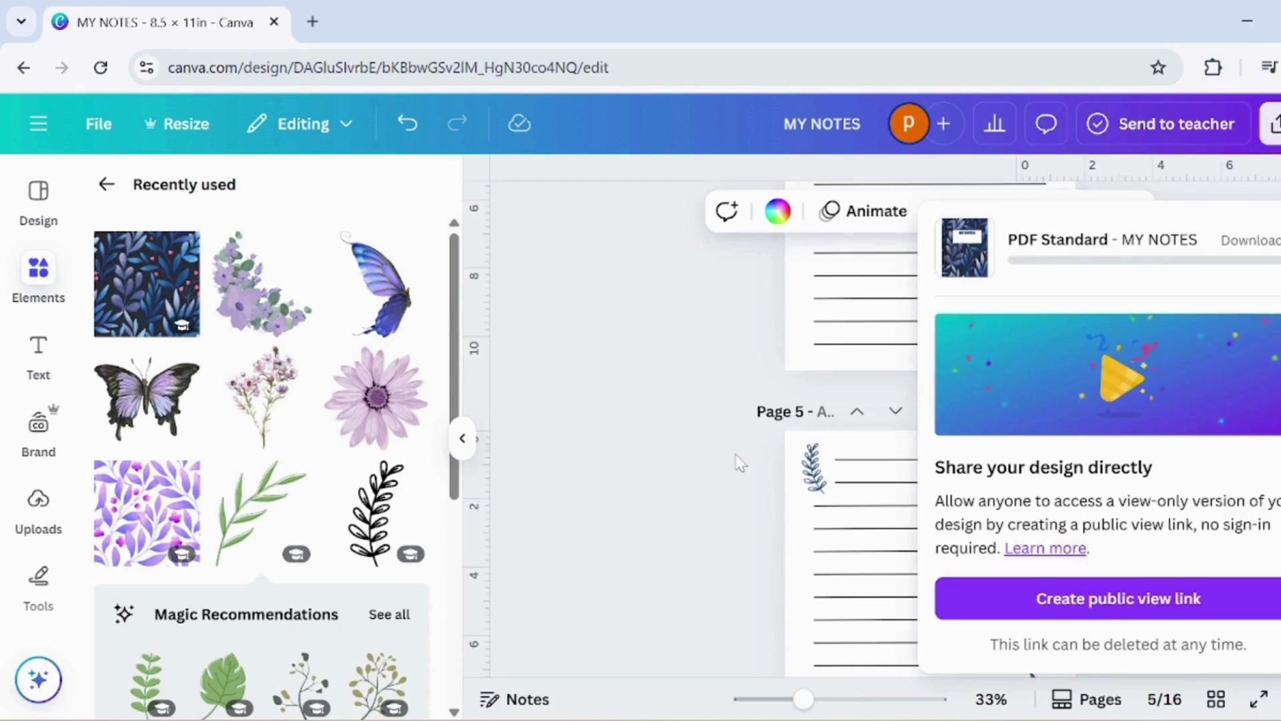
click(663, 377)
scroll(1104, 481, down, 20)
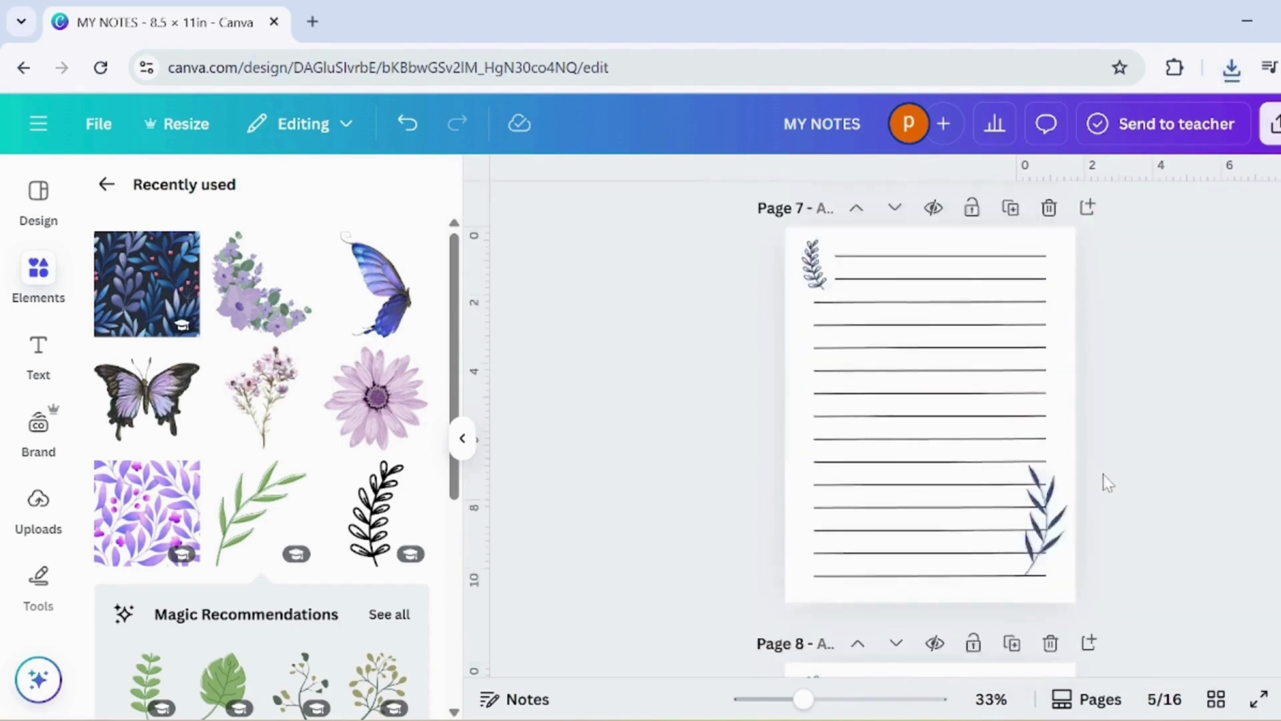
scroll(1108, 482, up, 20)
Revert the cover background to the dark leaves and delete that image.
click(1056, 306)
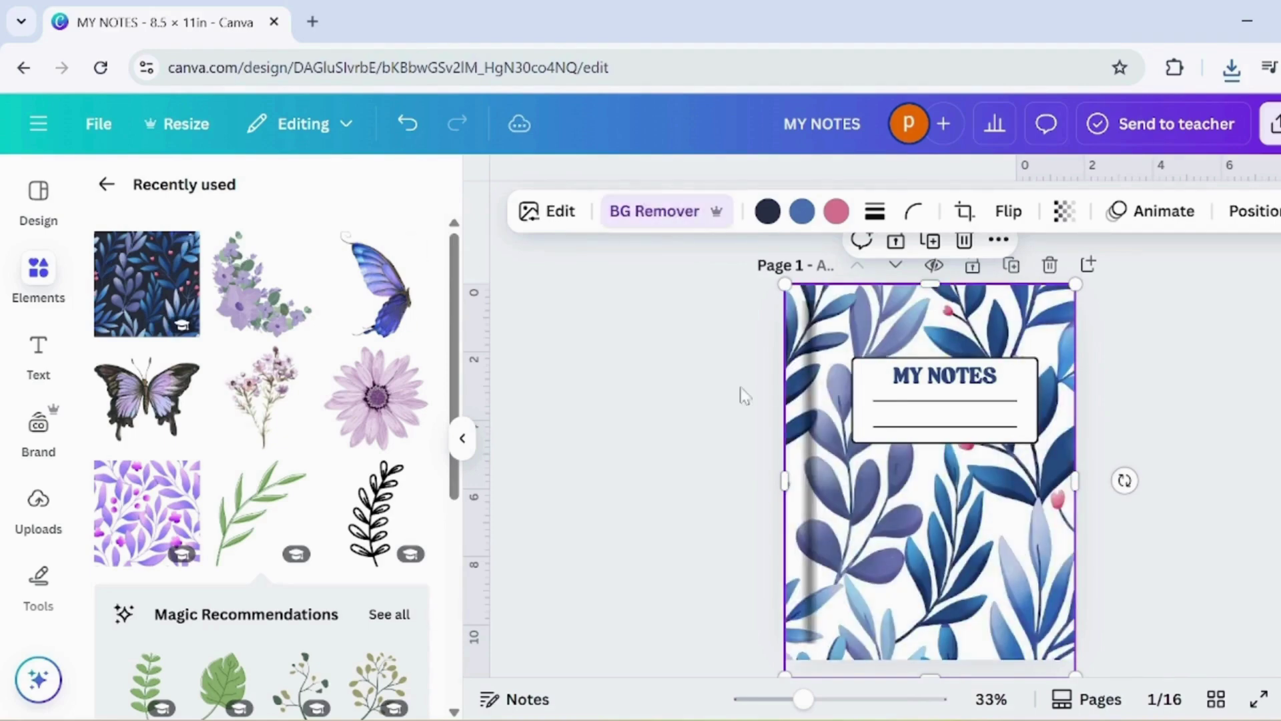
key(ctrl+z)
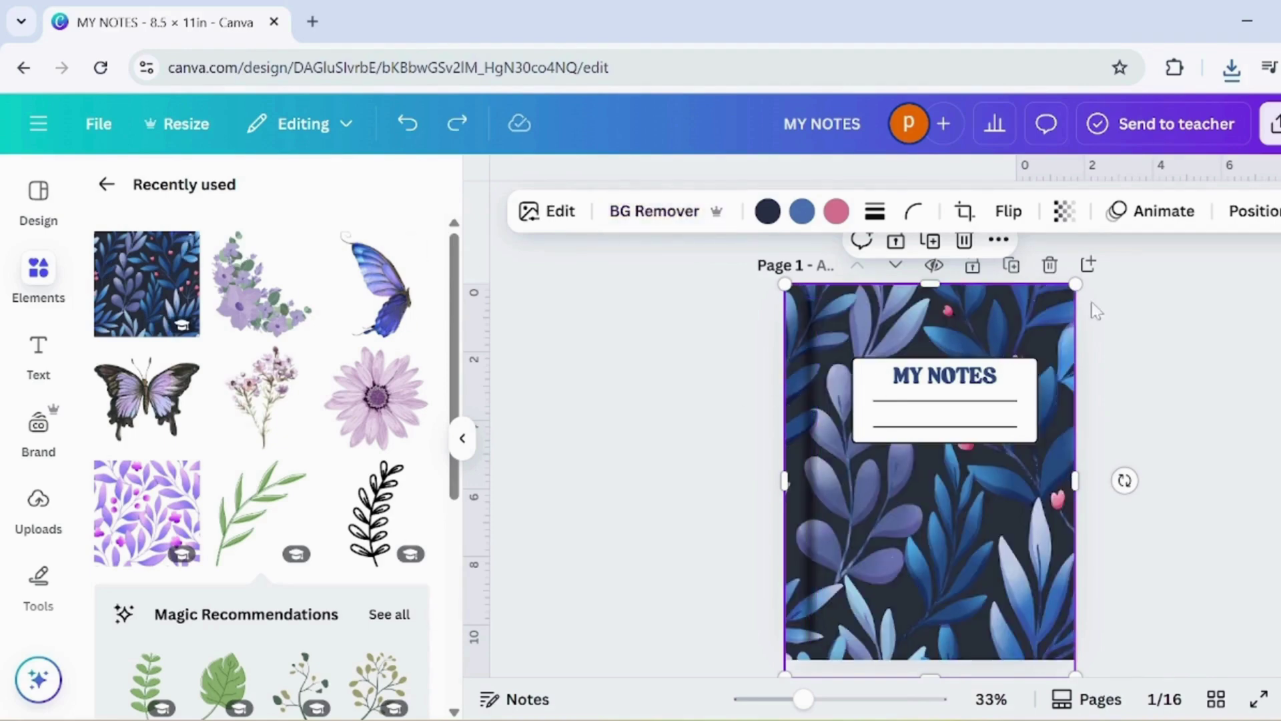
click(965, 240)
click(105, 187)
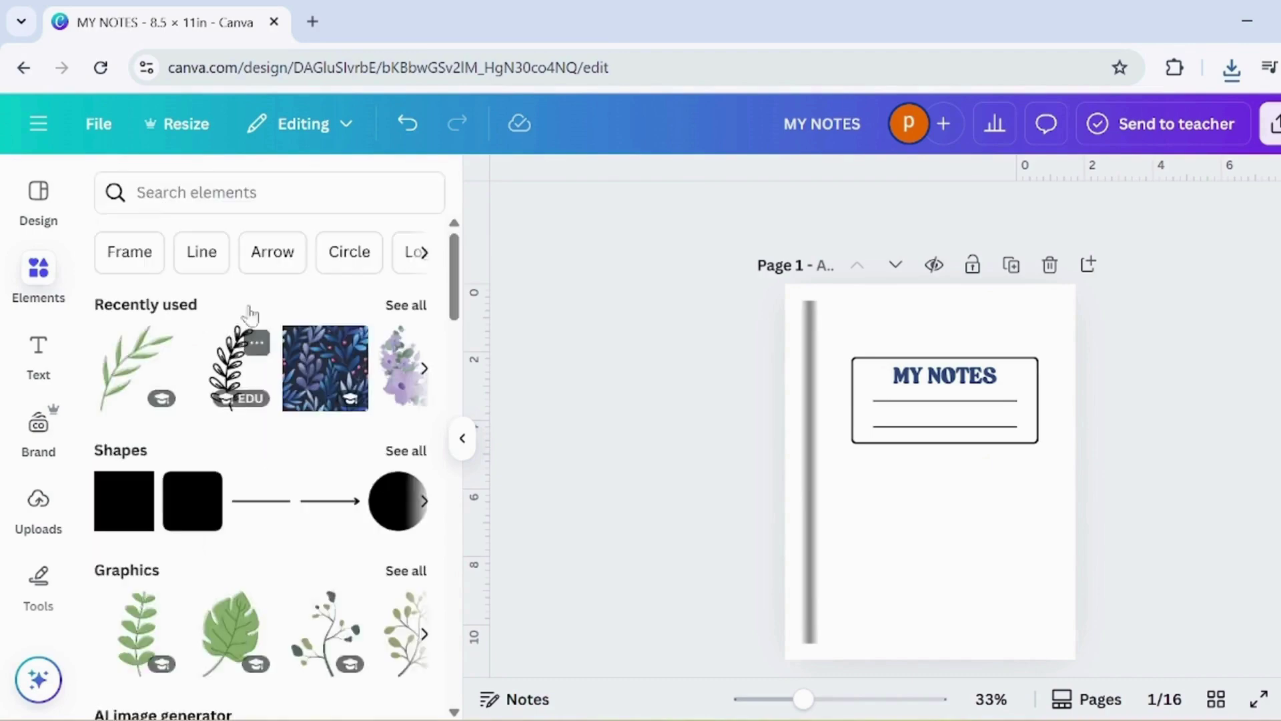
Use See more like this on the dark leaf pattern to find and add a purple leaf pattern.
click(347, 345)
click(449, 603)
scroll(266, 580, down, 10)
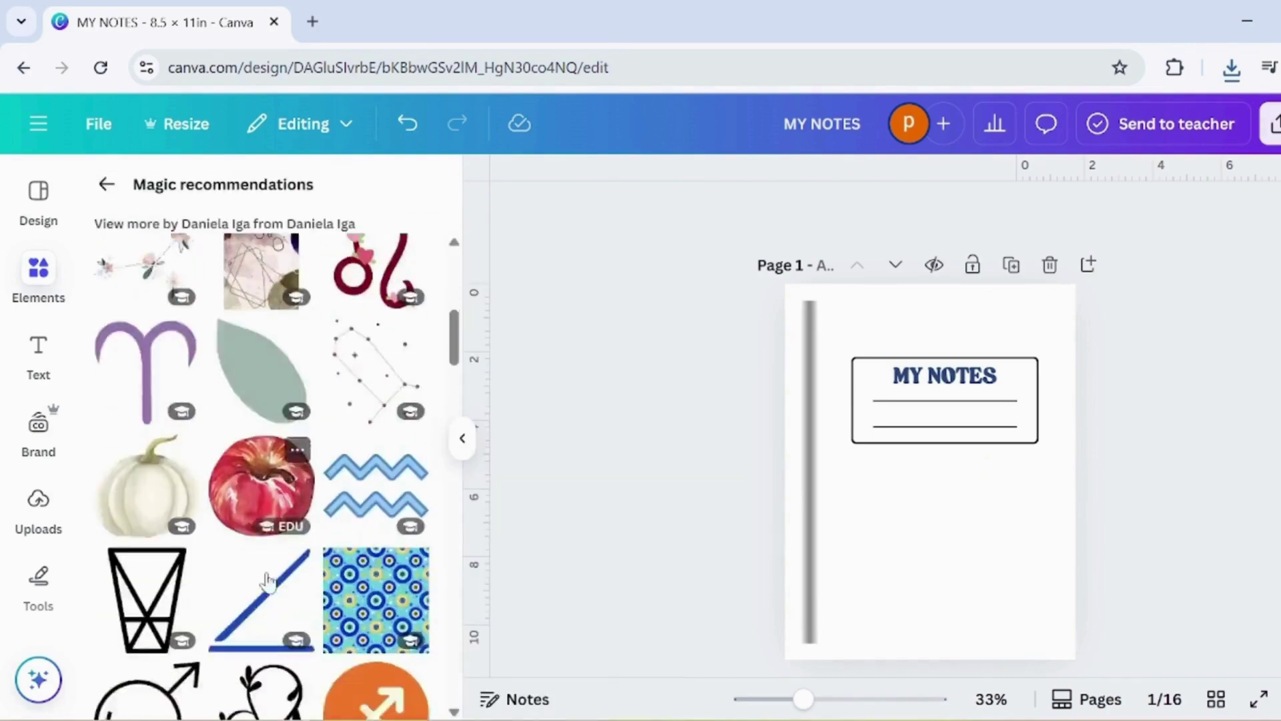
scroll(265, 579, down, 10)
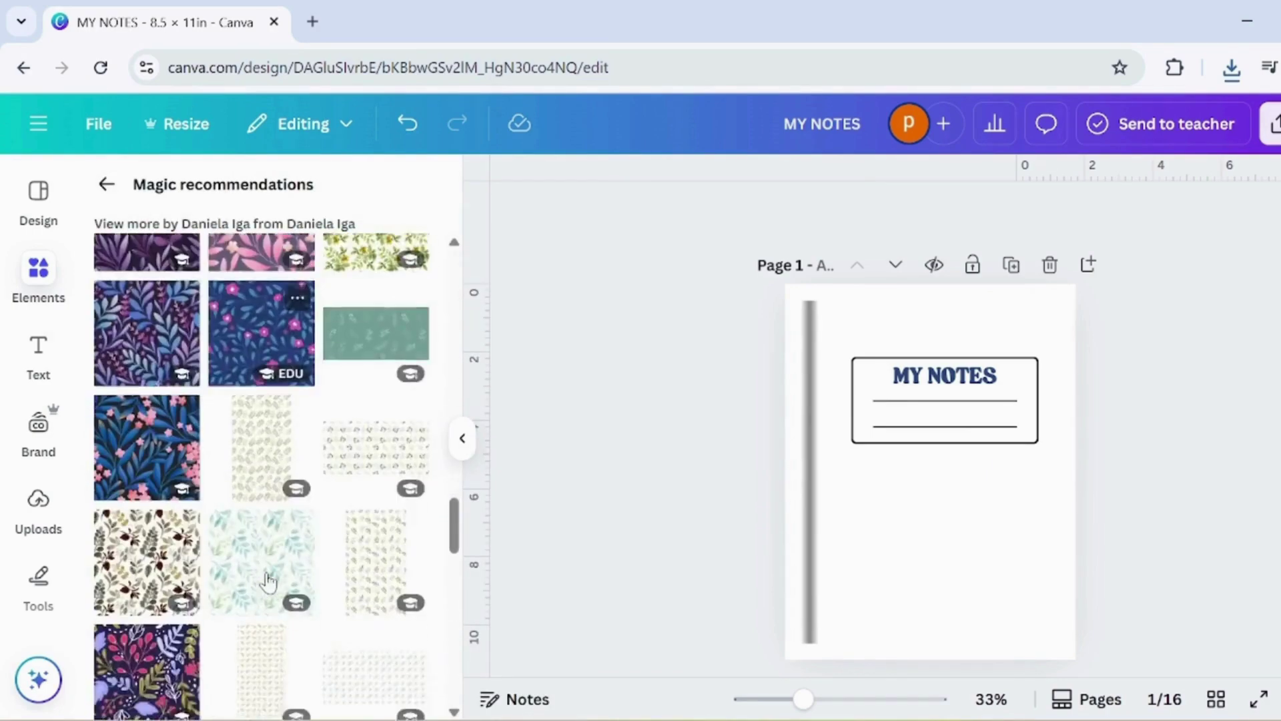
scroll(267, 580, up, 10)
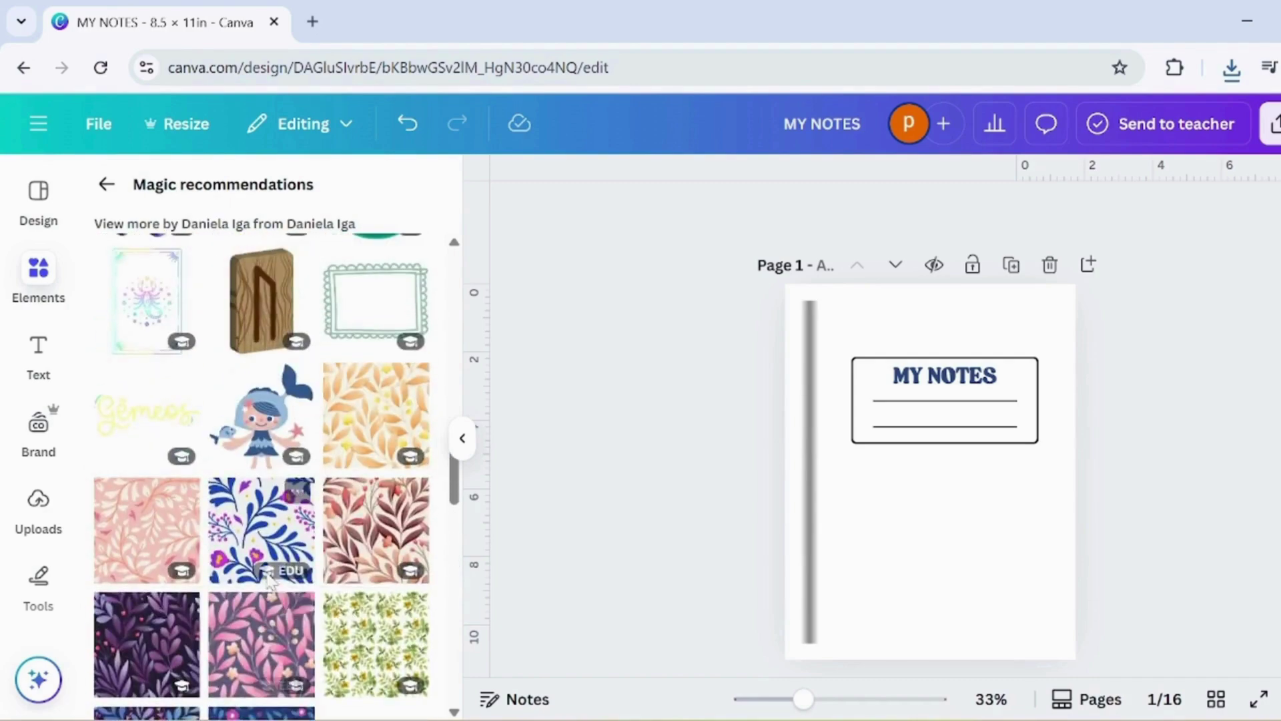
scroll(267, 579, down, 10)
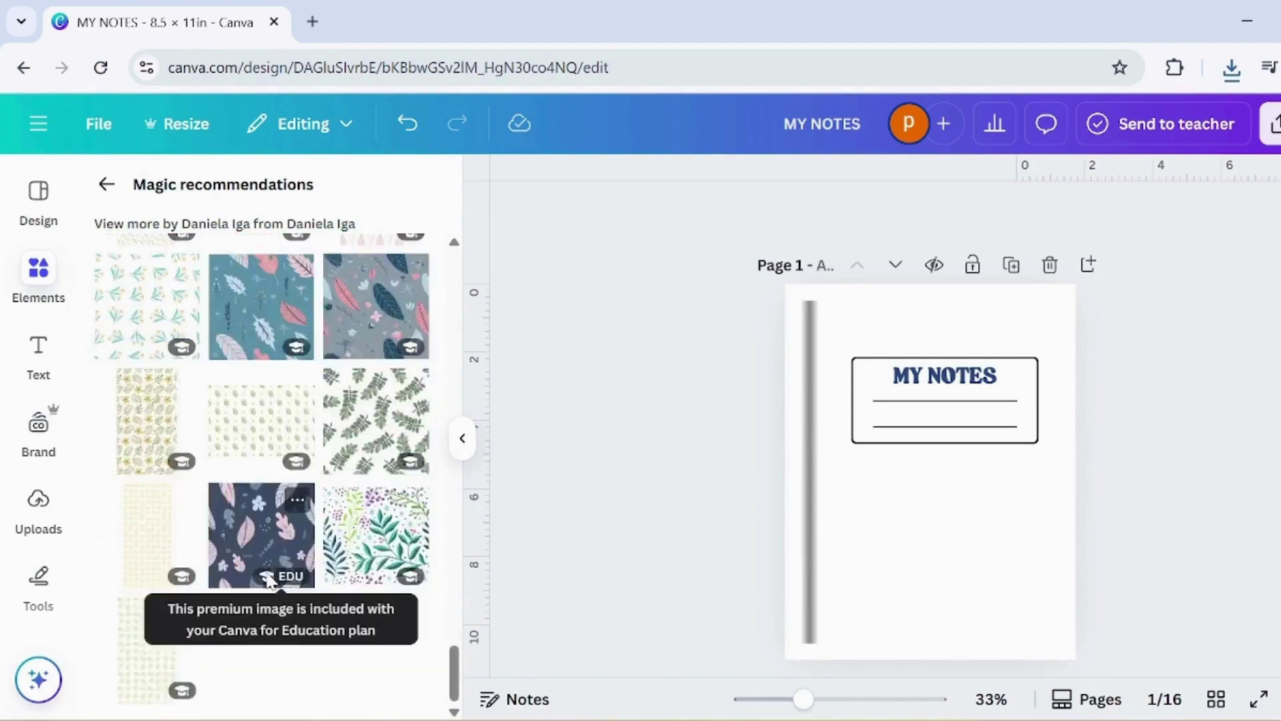
scroll(241, 482, up, 5)
click(170, 511)
Set the purple leaf pattern as the cover's background so it fills the page.
drag(1010, 492, 979, 424)
right_click(965, 294)
scroll(1058, 601, down, 3)
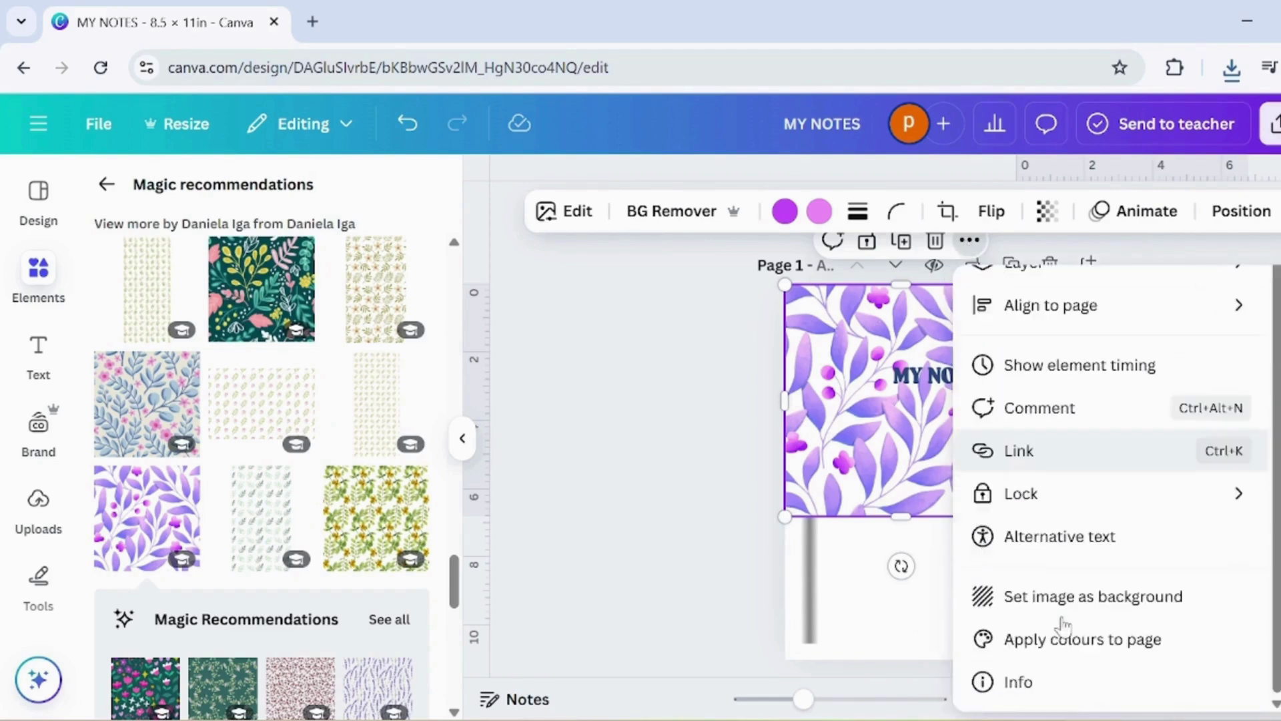
click(1051, 598)
click(810, 554)
Check the transparency setting on both cover spine lines.
click(1272, 212)
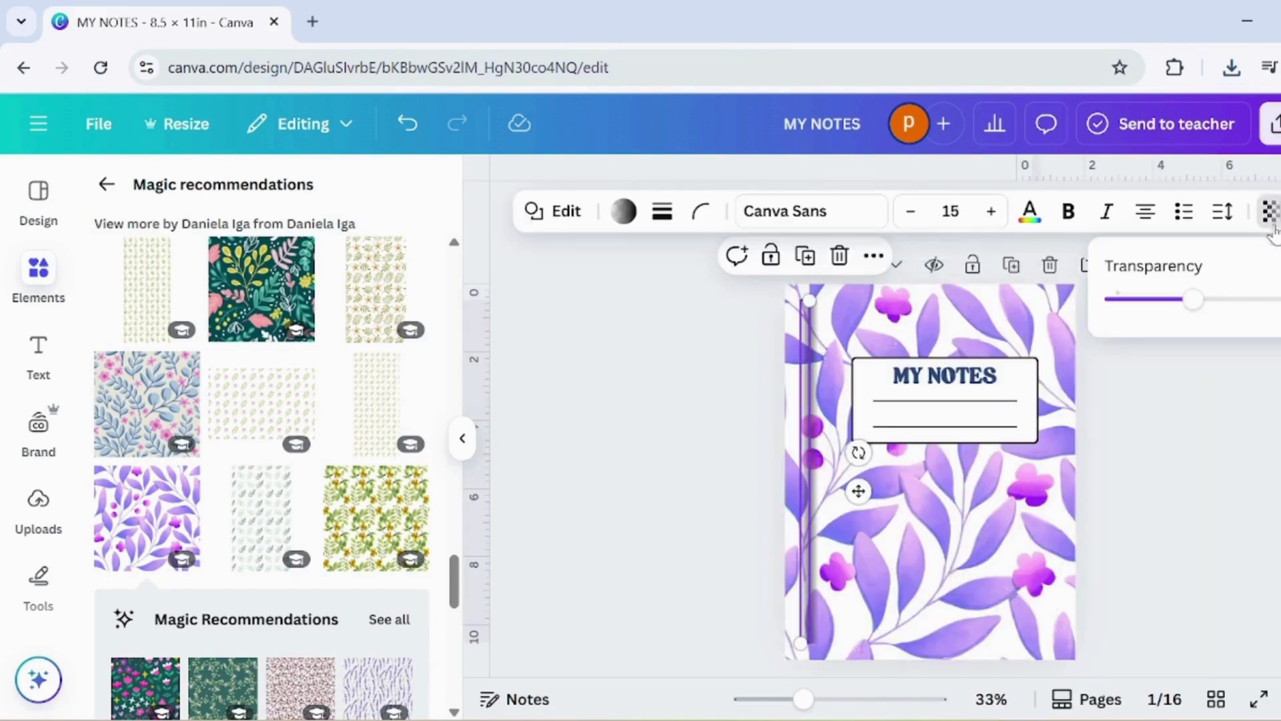
click(1210, 377)
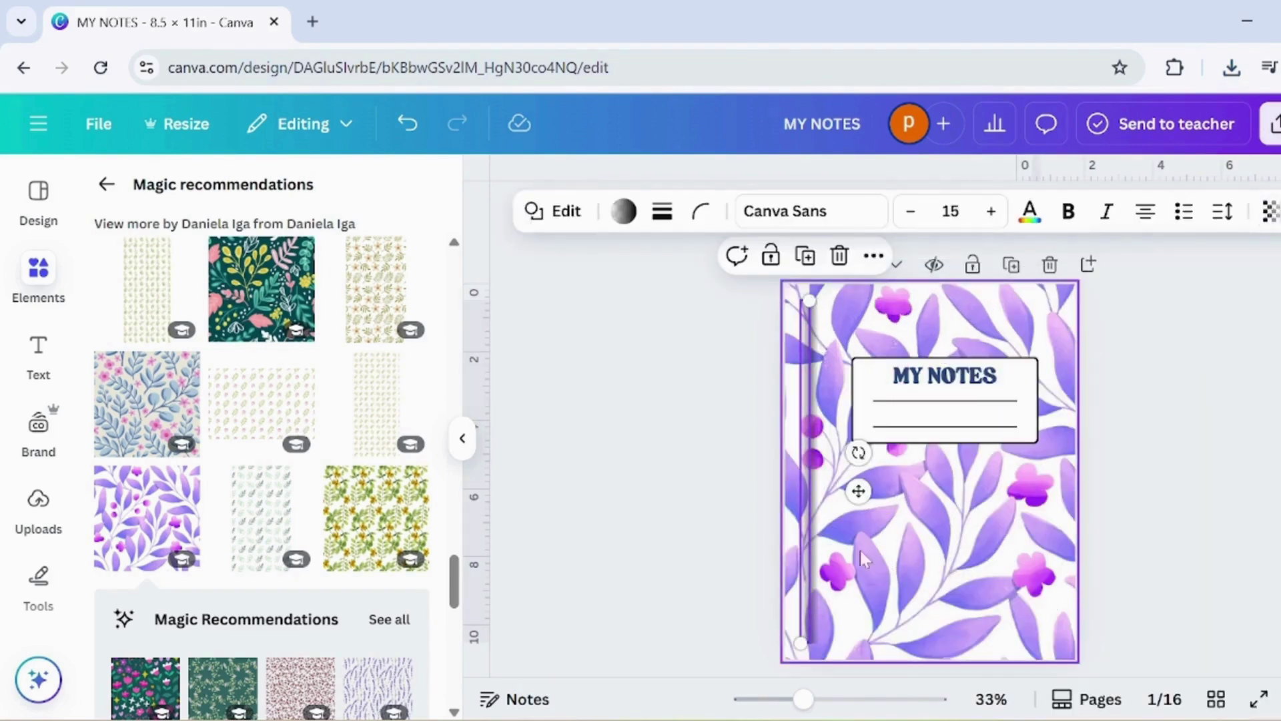
click(814, 592)
click(1271, 211)
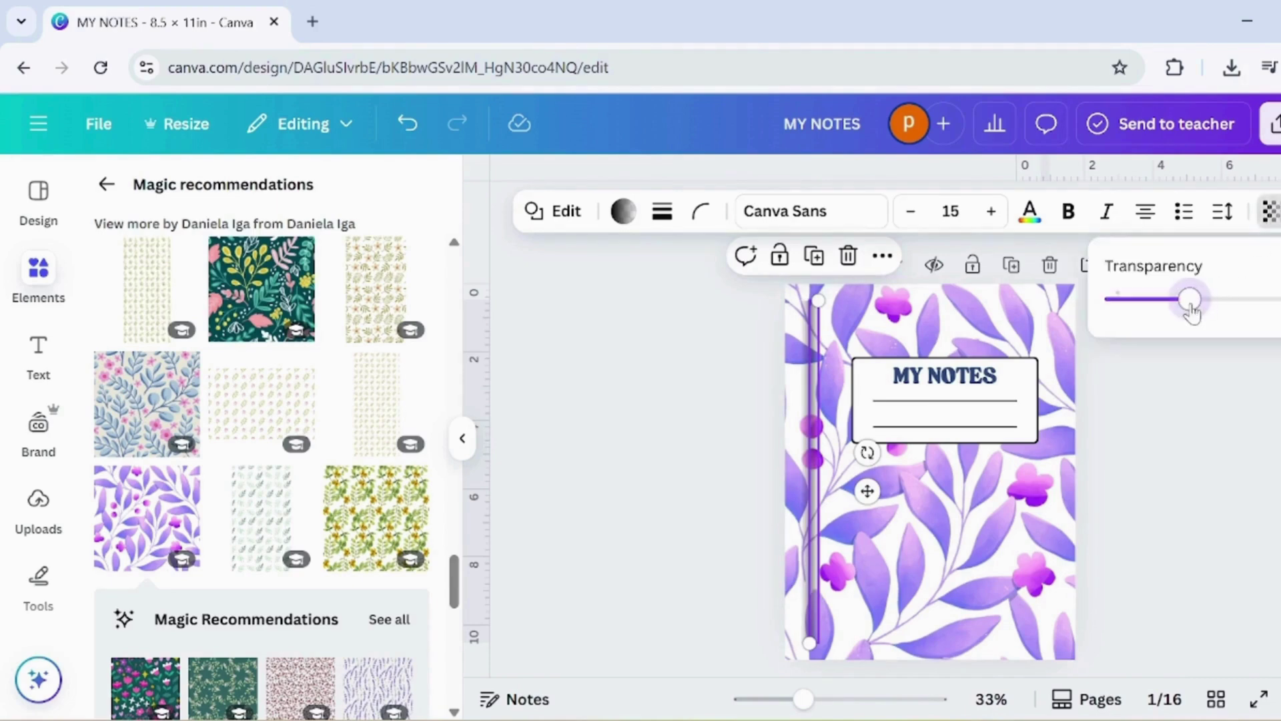
click(1195, 338)
click(1199, 372)
Try purple fills on the MY NOTES label box, keep it white, then select the title for purple.
click(1016, 387)
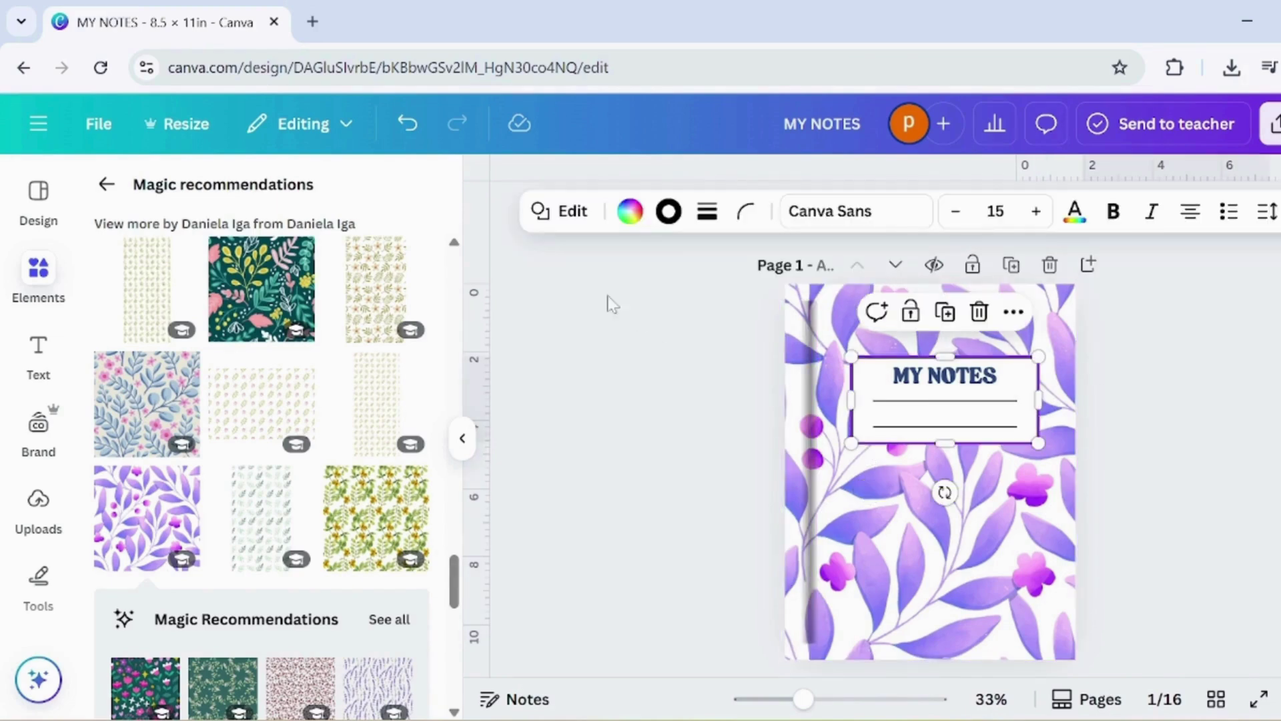
click(629, 211)
click(347, 620)
click(233, 620)
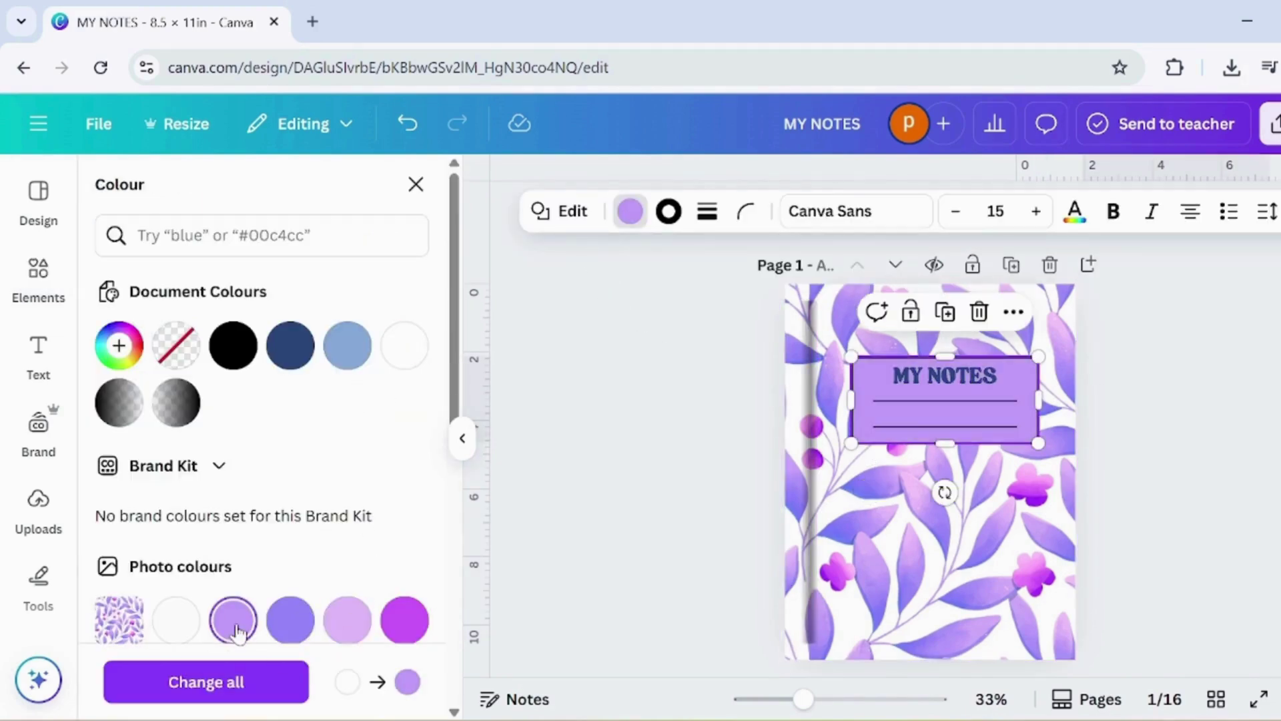
click(329, 631)
click(174, 627)
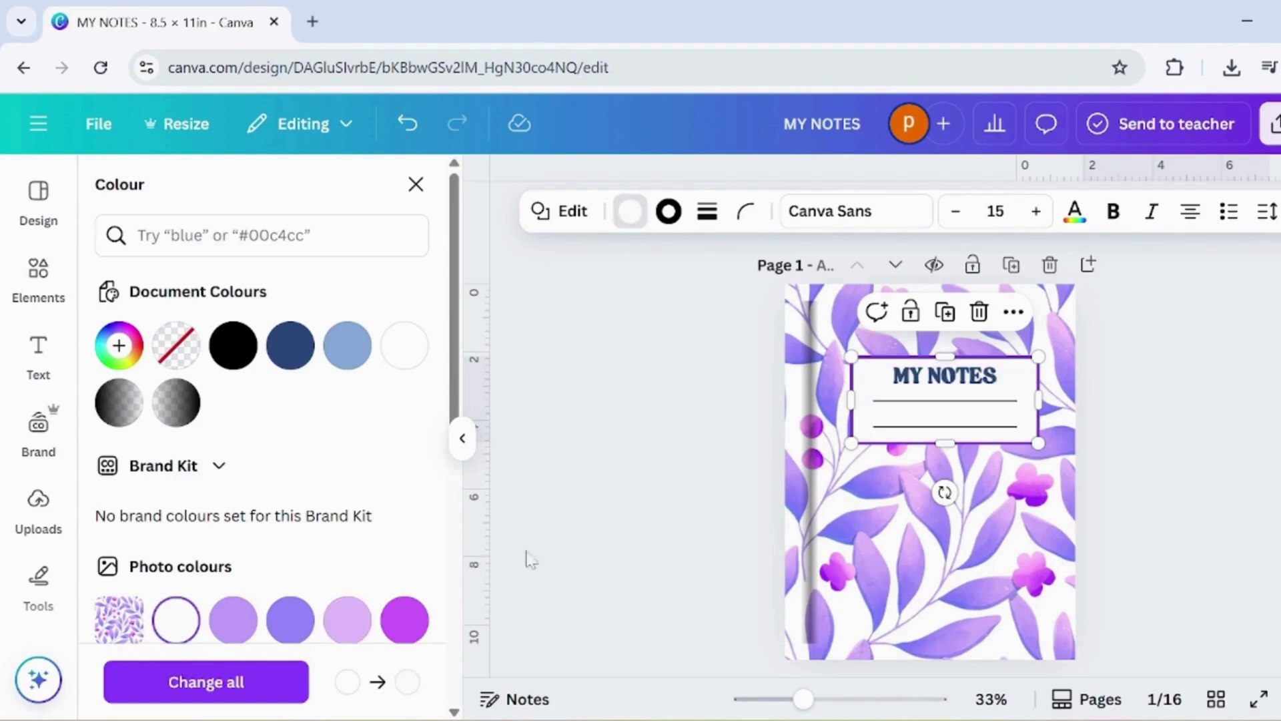
click(931, 380)
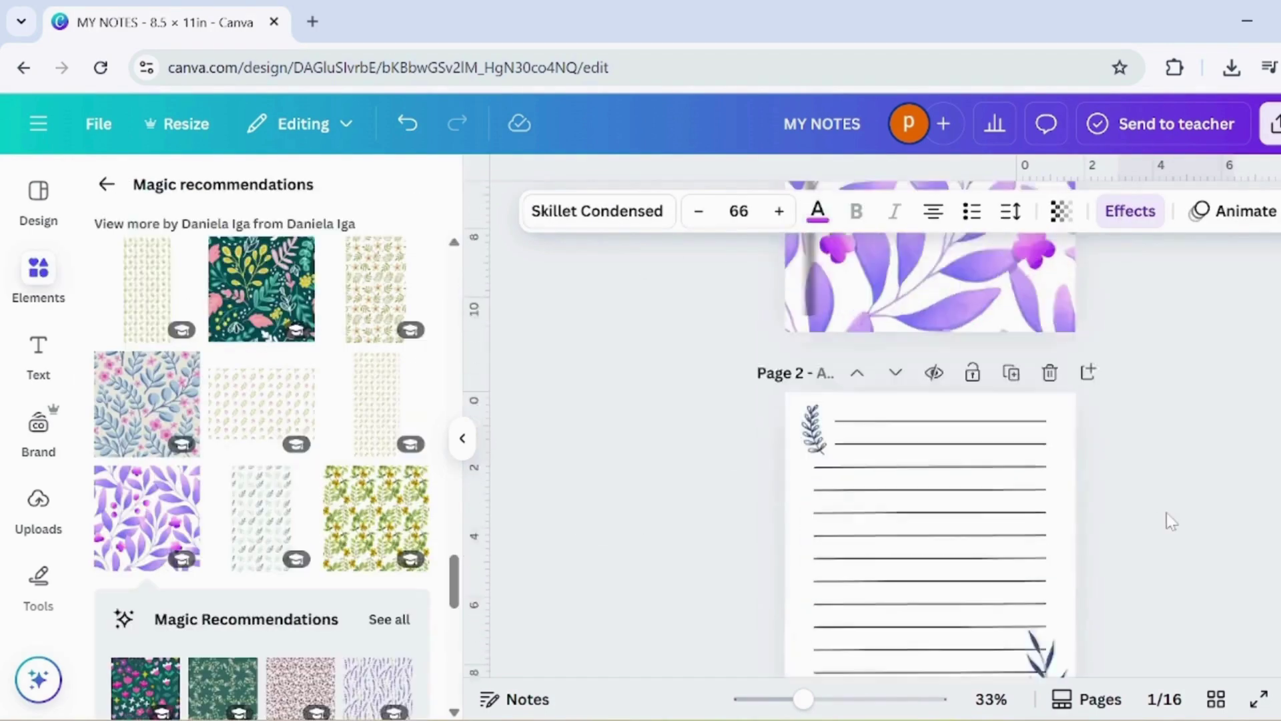
scroll(1030, 486, down, 3)
Browse patterns similar to the seamless leaves, then return to the element library.
scroll(811, 403, up, 3)
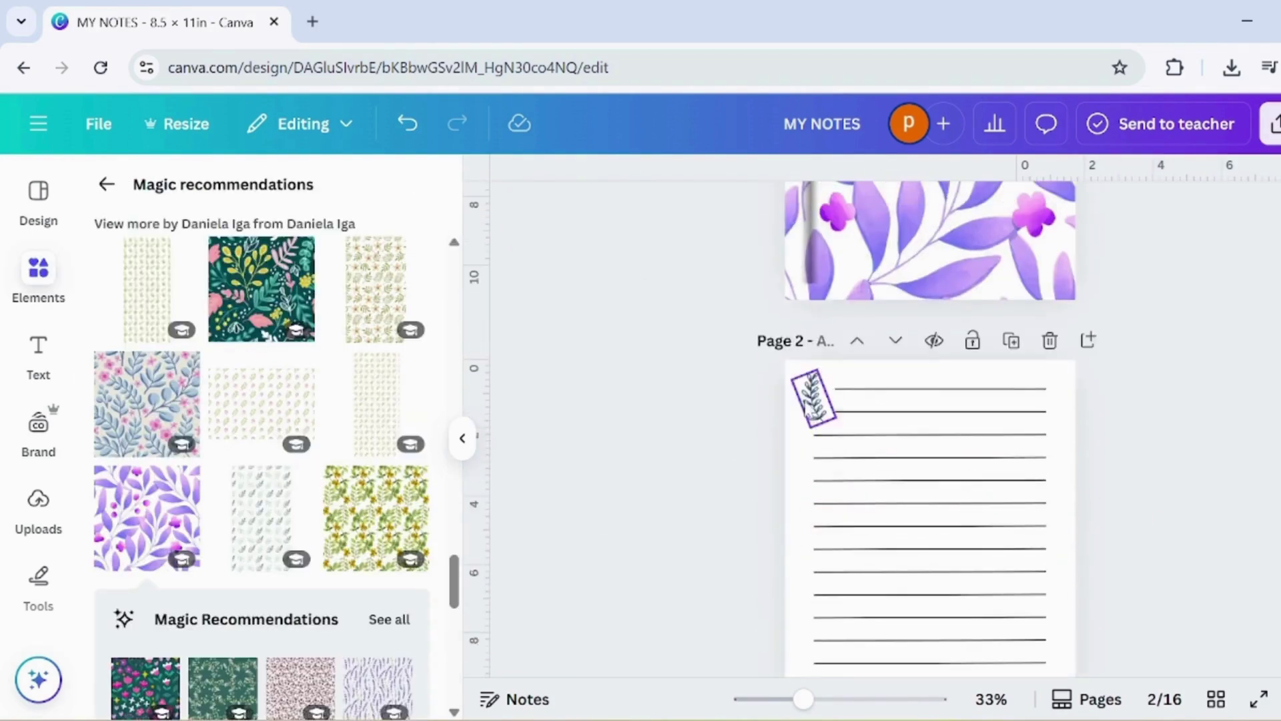
click(181, 483)
click(270, 604)
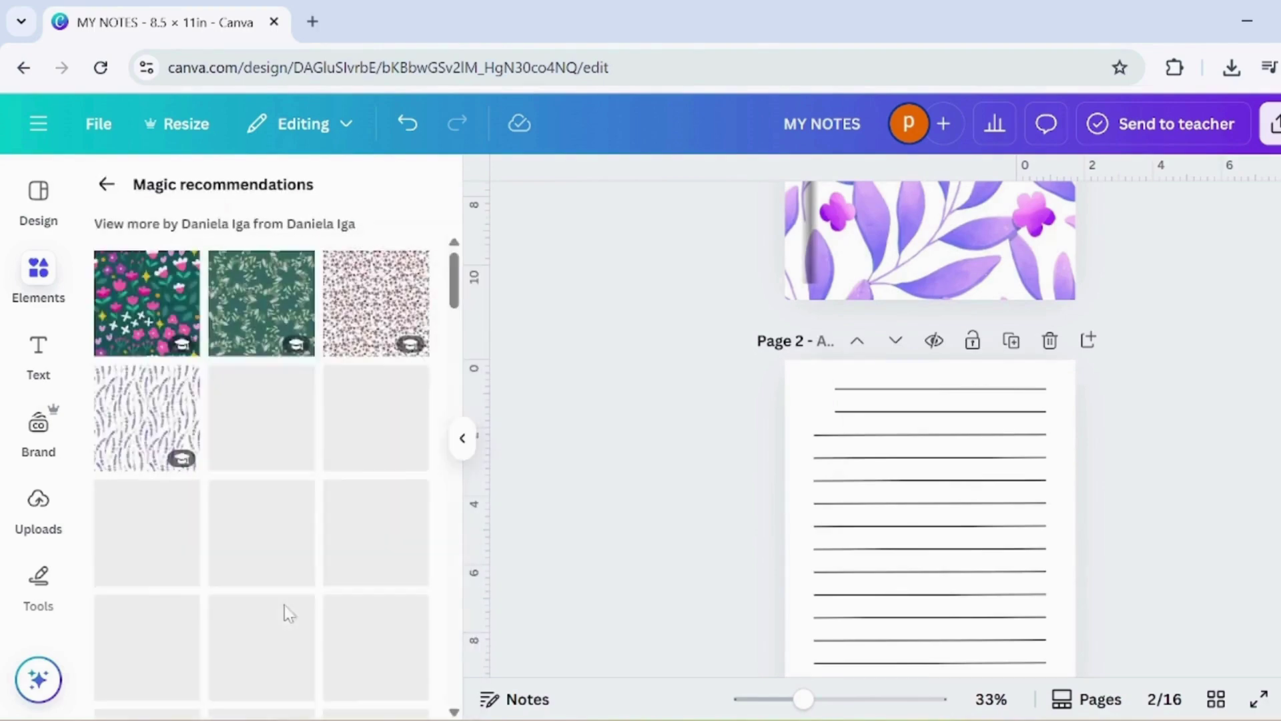
scroll(187, 400, down, 10)
click(107, 184)
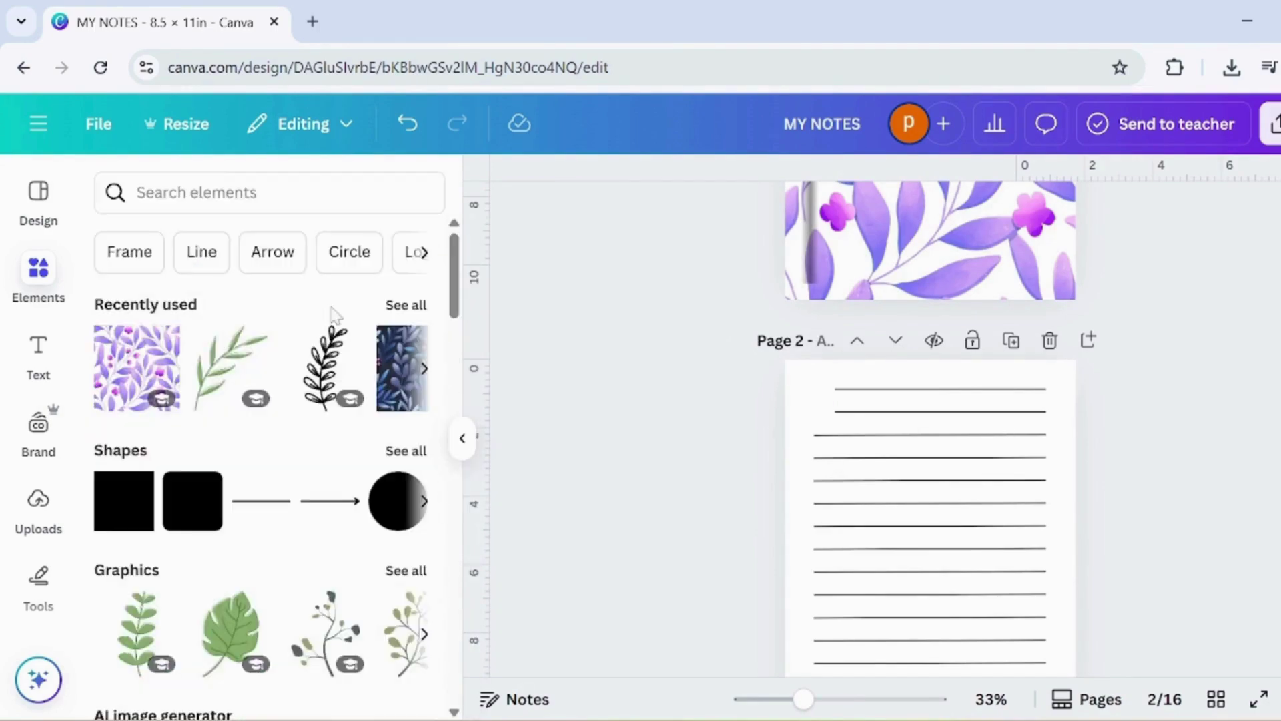
Add the purple daisy from Recently used to page 2's top-left and shrink it.
click(406, 304)
scroll(337, 462, down, 3)
click(351, 497)
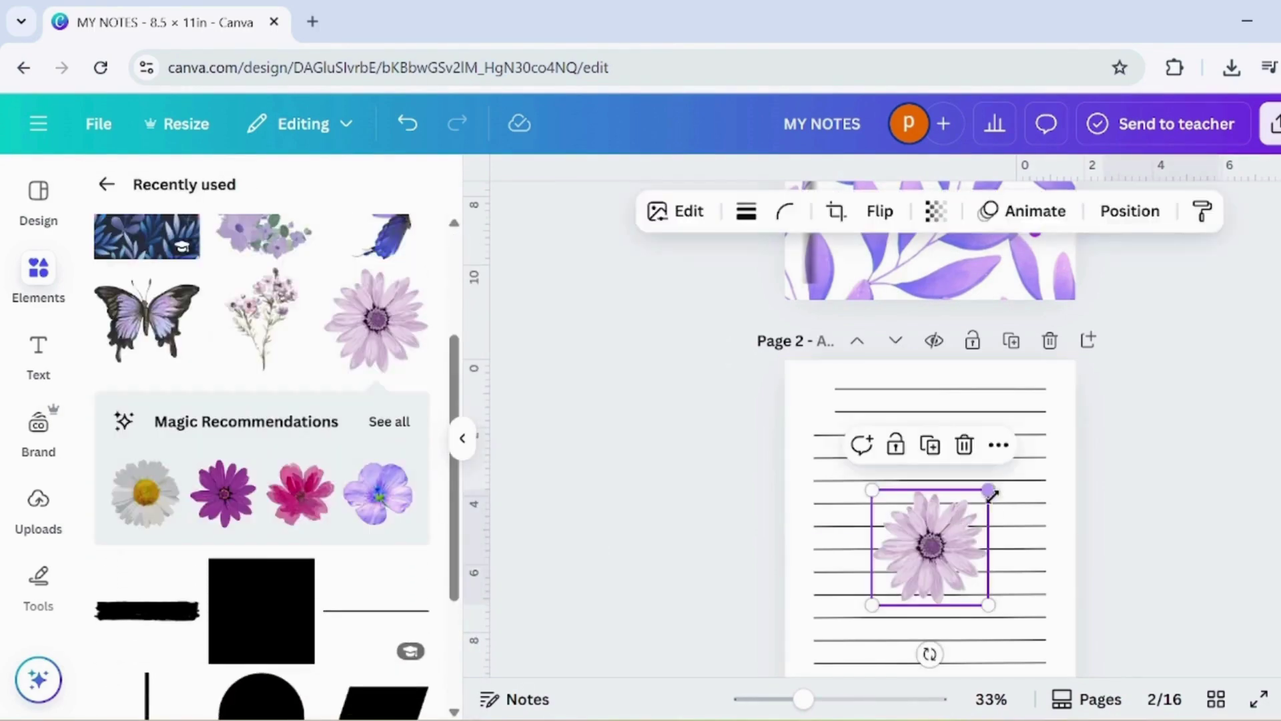
drag(990, 489, 933, 547)
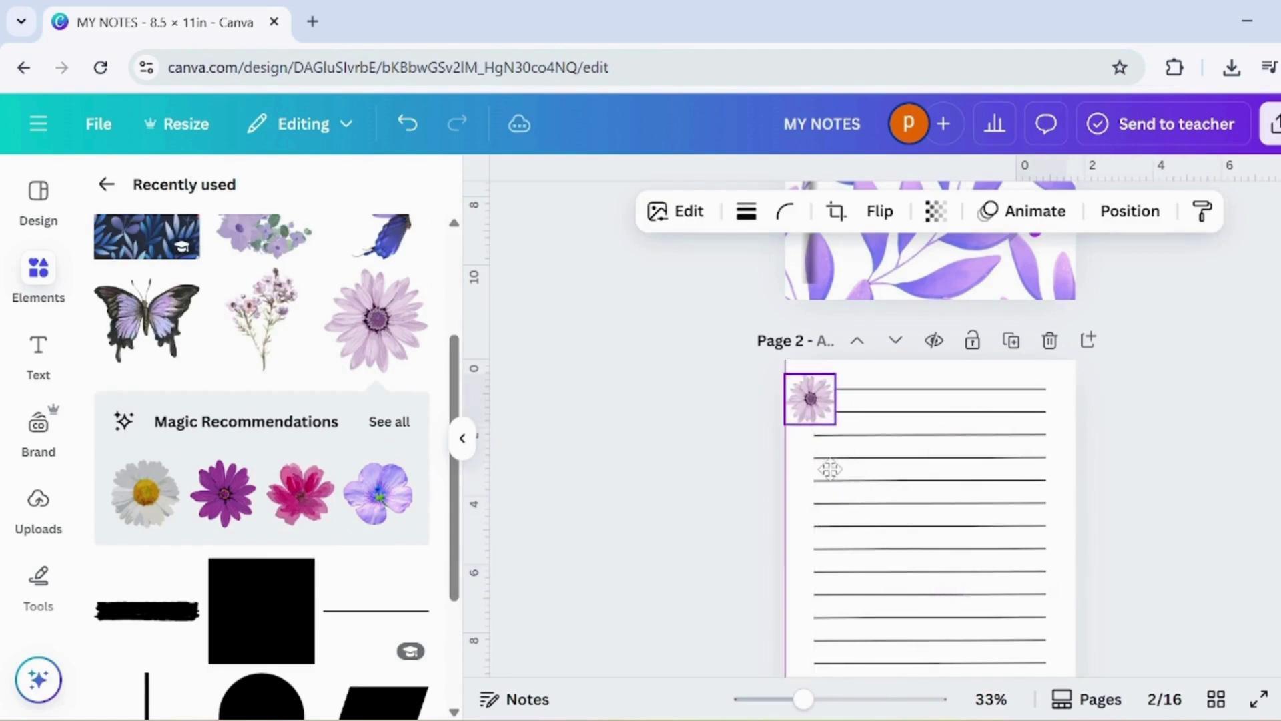
click(688, 386)
Add the wildflower sprig to page 2's bottom-right corner and resize it.
scroll(1034, 575, down, 4)
scroll(354, 451, up, 3)
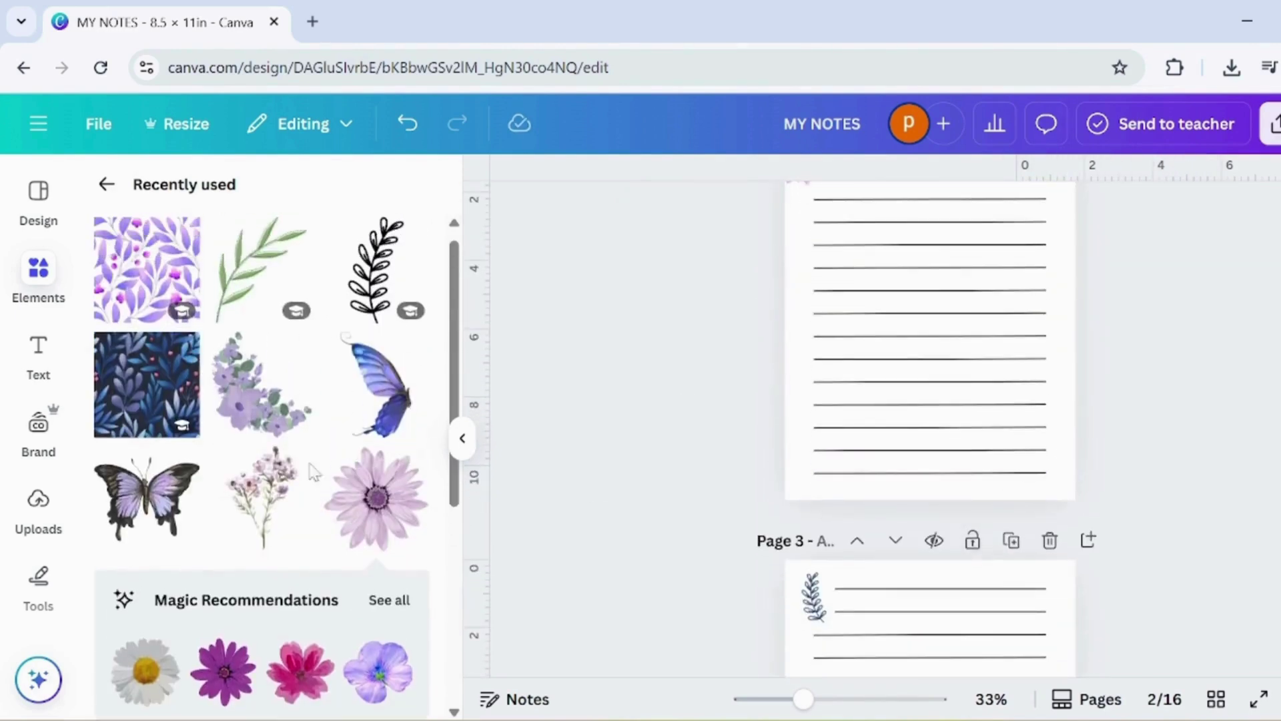
click(268, 495)
drag(1038, 469, 953, 347)
scroll(939, 417, up, 2)
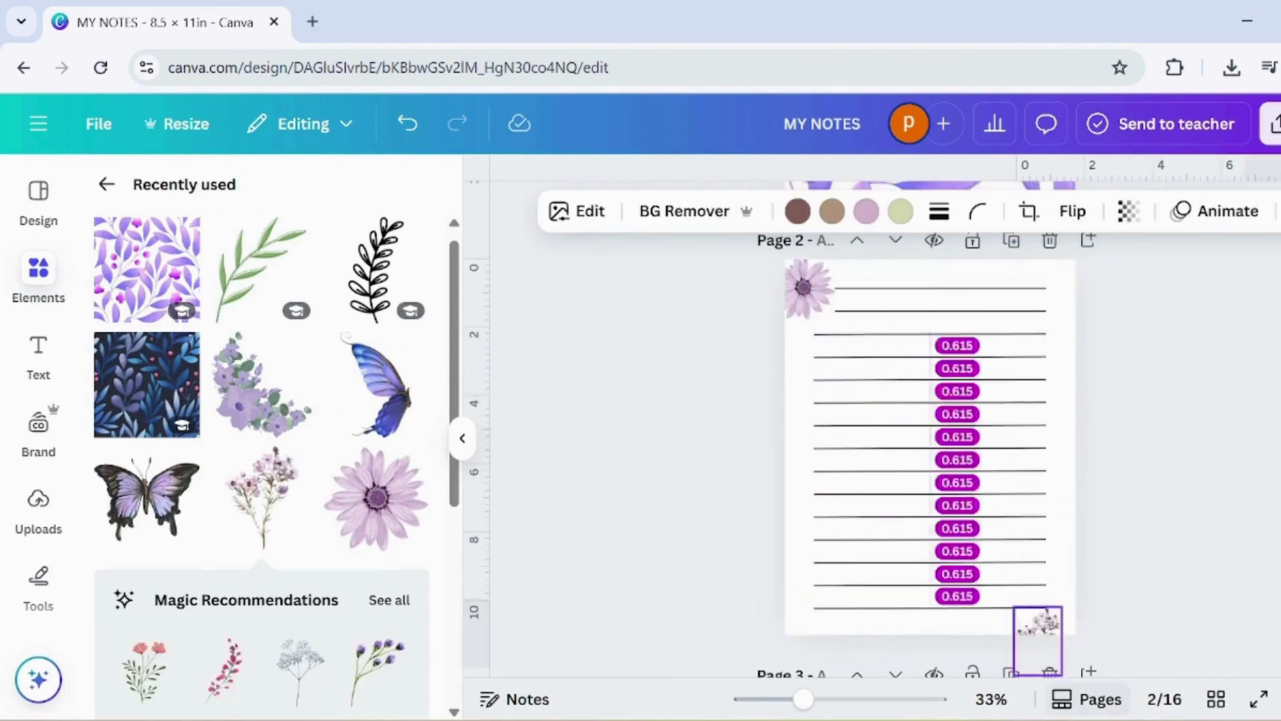
click(1181, 618)
scroll(1181, 618, up, 5)
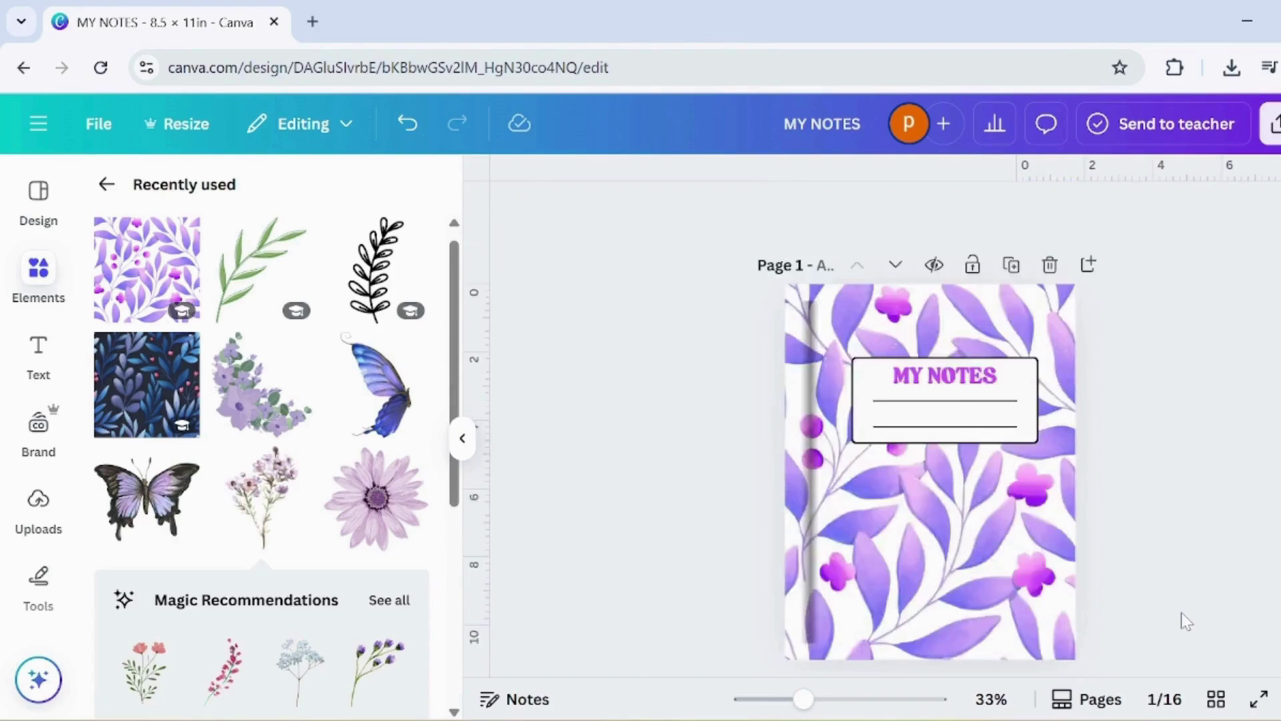